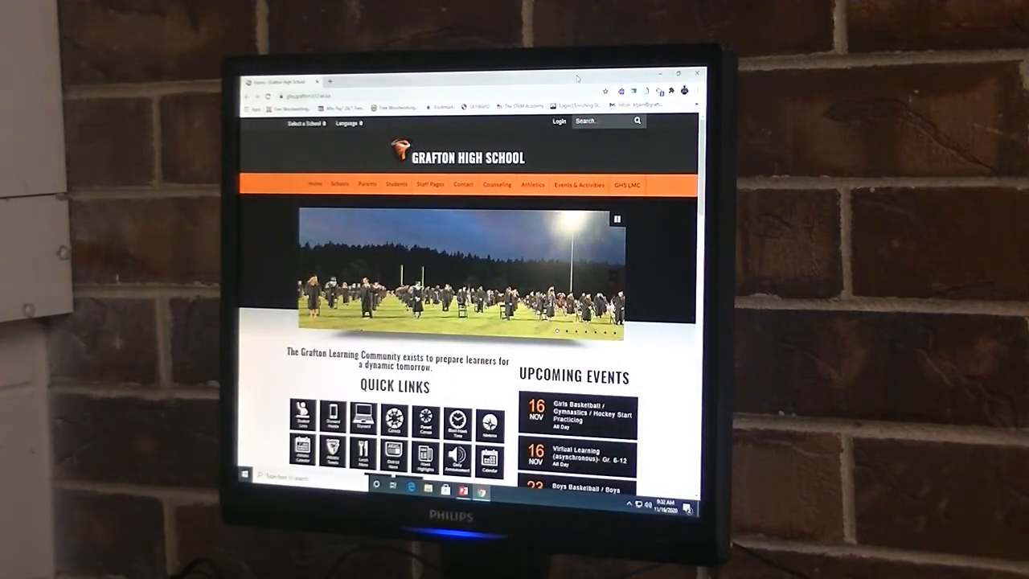
Step: Record a webcam-only clip of the black case with the white and blue blocks, and delete the finished screencast
{"action": "left_click", "coordinate": [659, 91]}
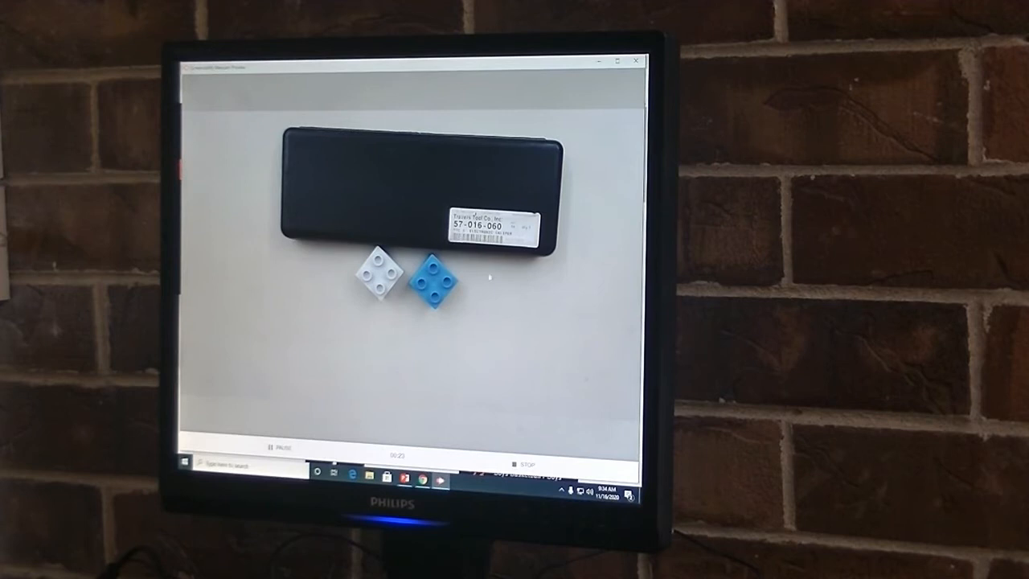
{"action": "left_click", "coordinate": [519, 465]}
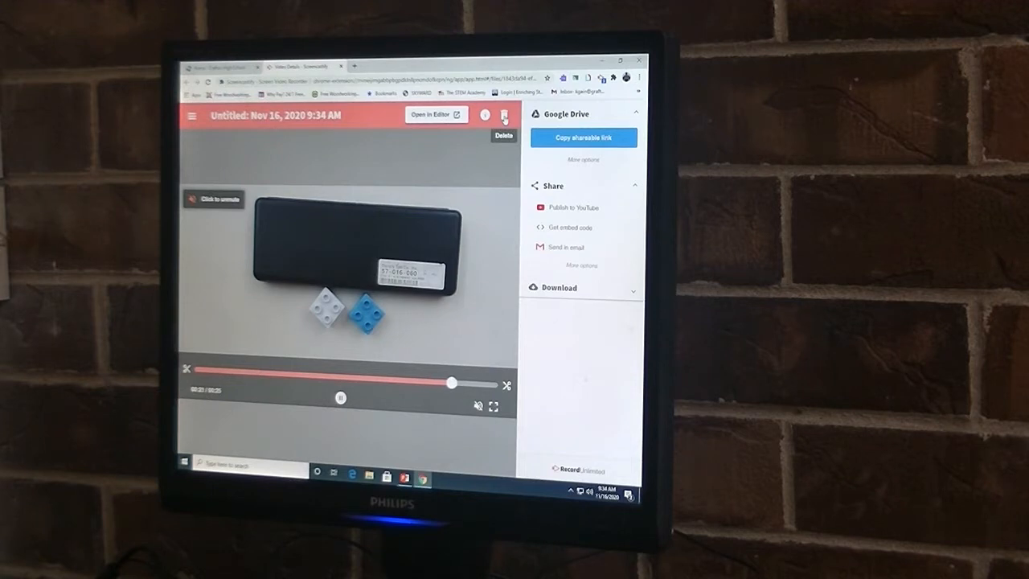
{"action": "left_click", "coordinate": [504, 116]}
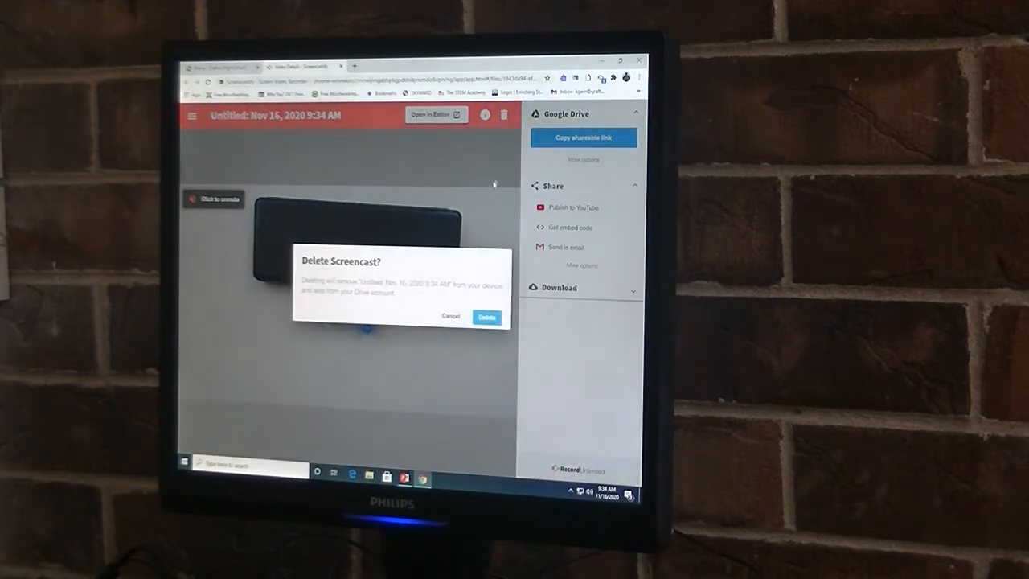
{"action": "left_click", "coordinate": [487, 318]}
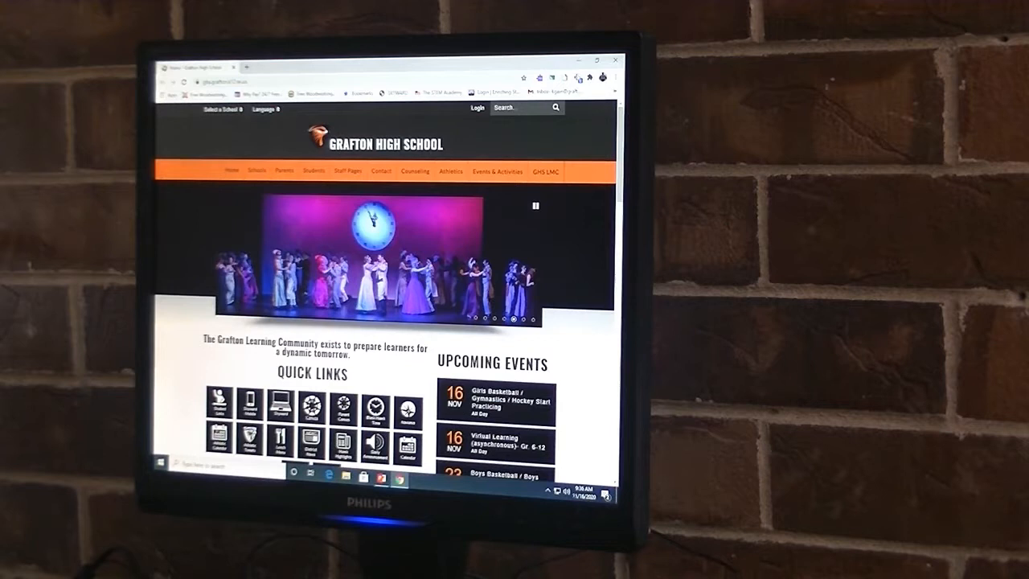
Step: Start a Desktop screen recording with the microphone on, sharing the entire screen
{"action": "left_click", "coordinate": [577, 78]}
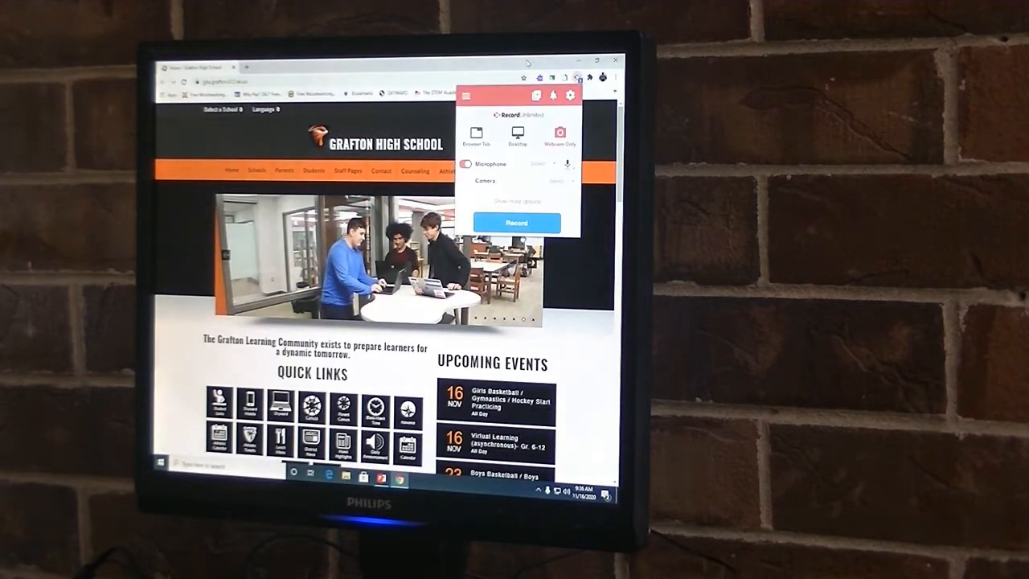
{"action": "left_click", "coordinate": [519, 135]}
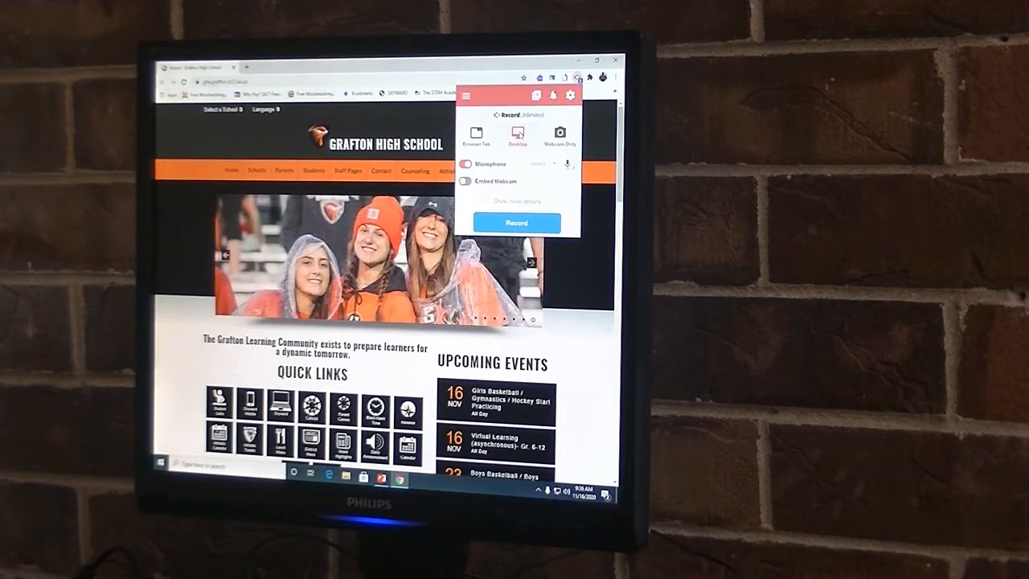
{"action": "left_click", "coordinate": [517, 223]}
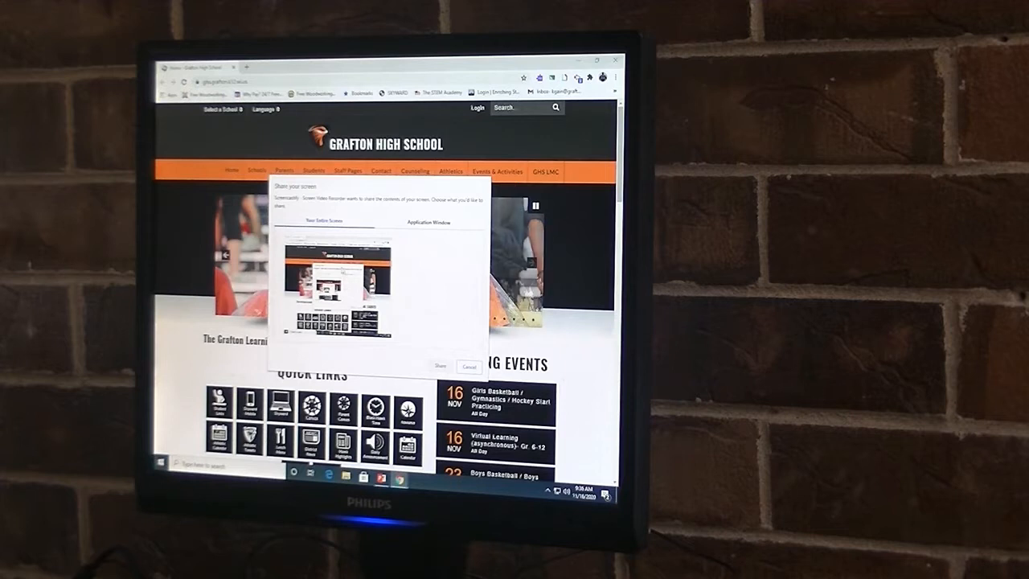
{"action": "left_click", "coordinate": [343, 271]}
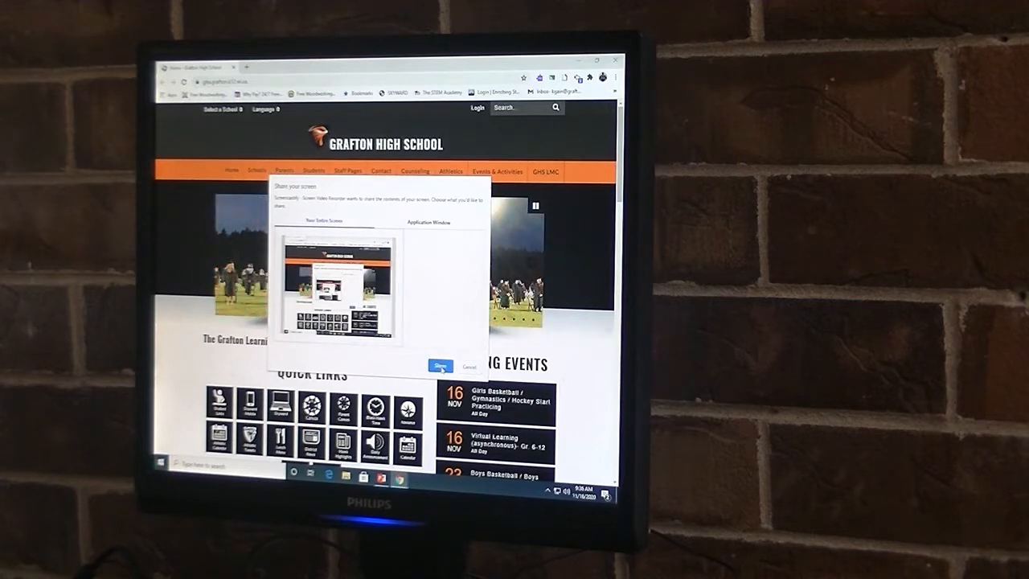
{"action": "left_click", "coordinate": [440, 367]}
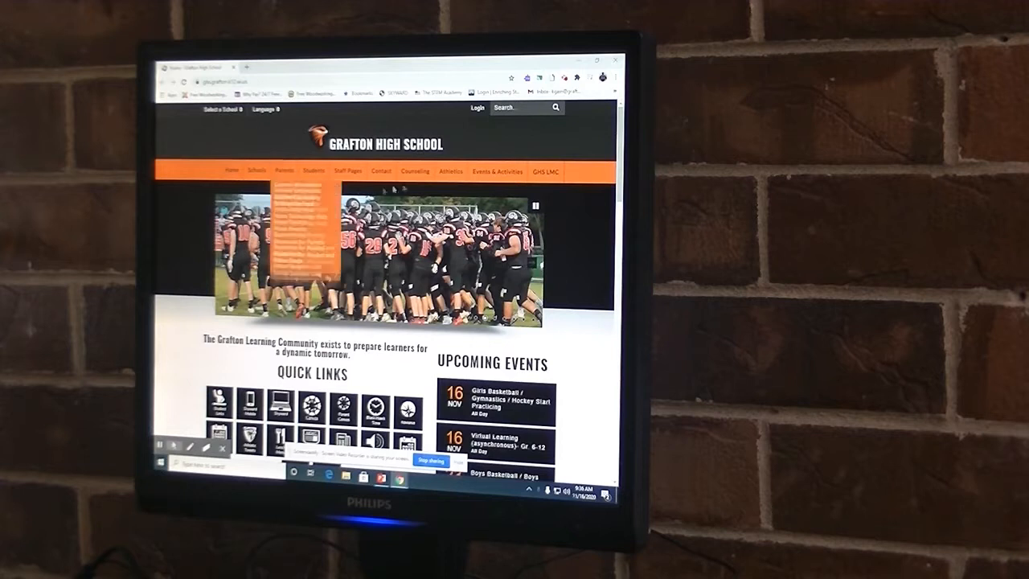
Step: While recording, browse the school site's navigation menus and open and close a new browser tab
{"action": "mouse_move", "coordinate": [441, 175]}
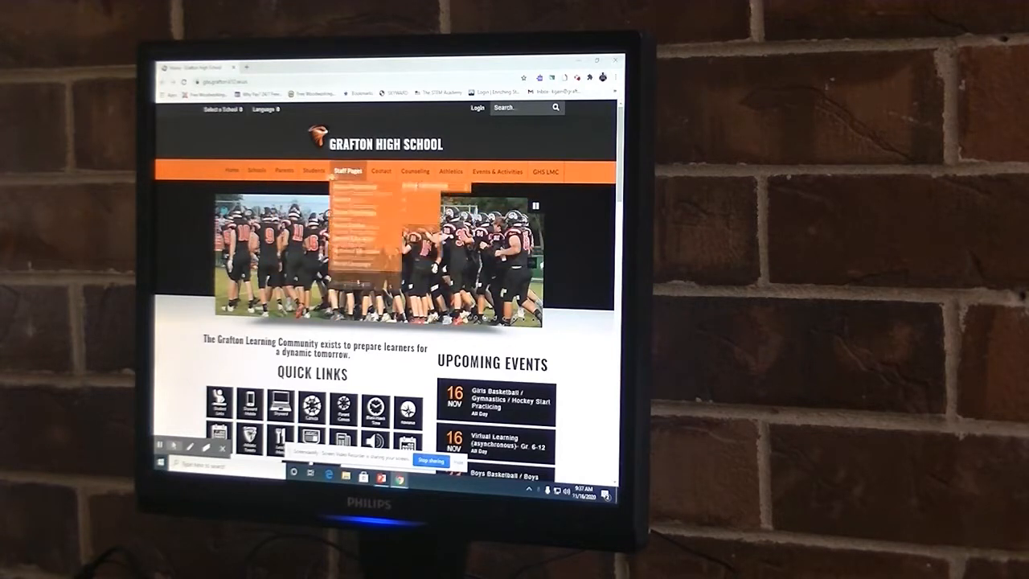
{"action": "mouse_move", "coordinate": [499, 172]}
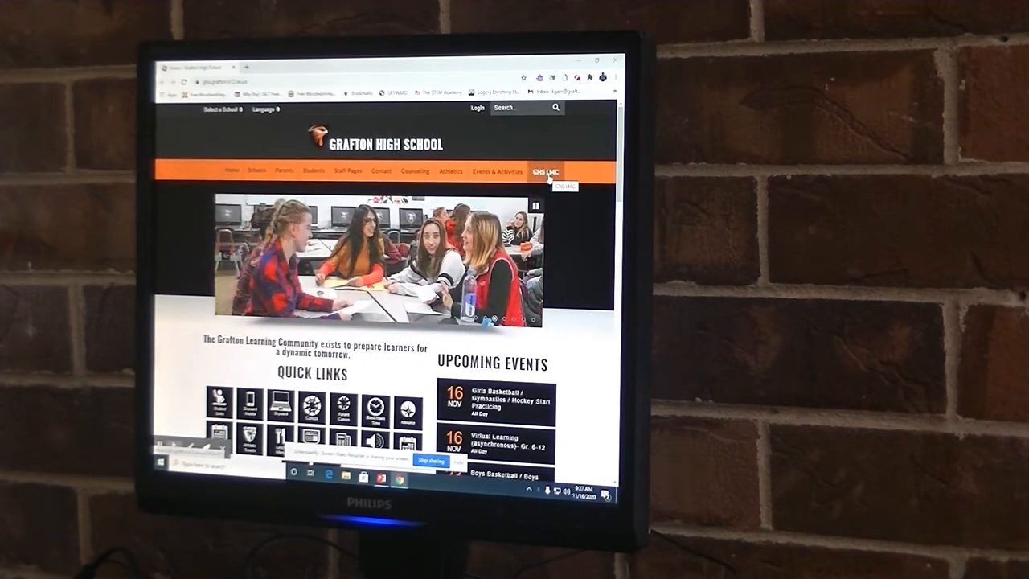
{"action": "left_click", "coordinate": [247, 68]}
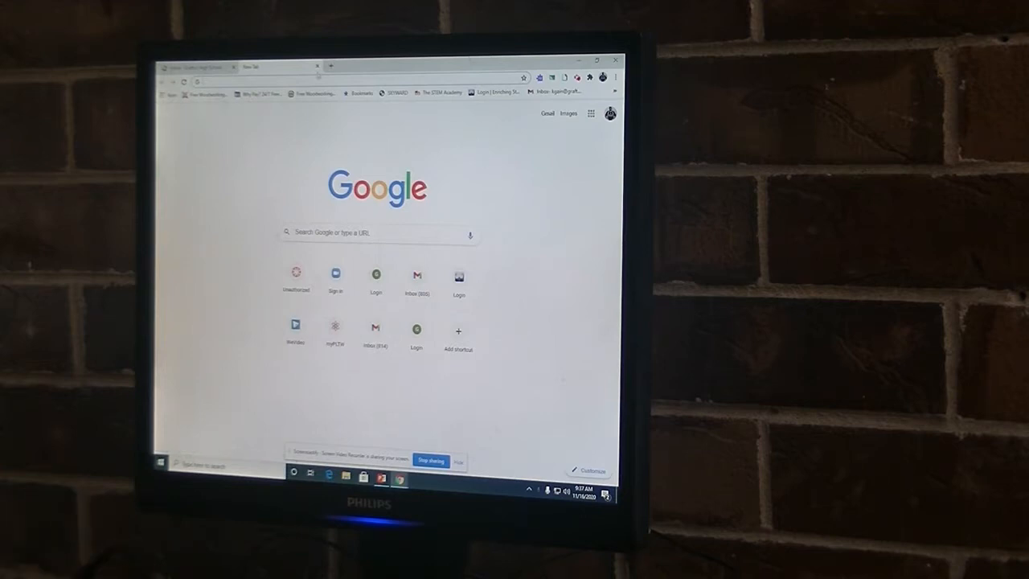
{"action": "left_click", "coordinate": [318, 67]}
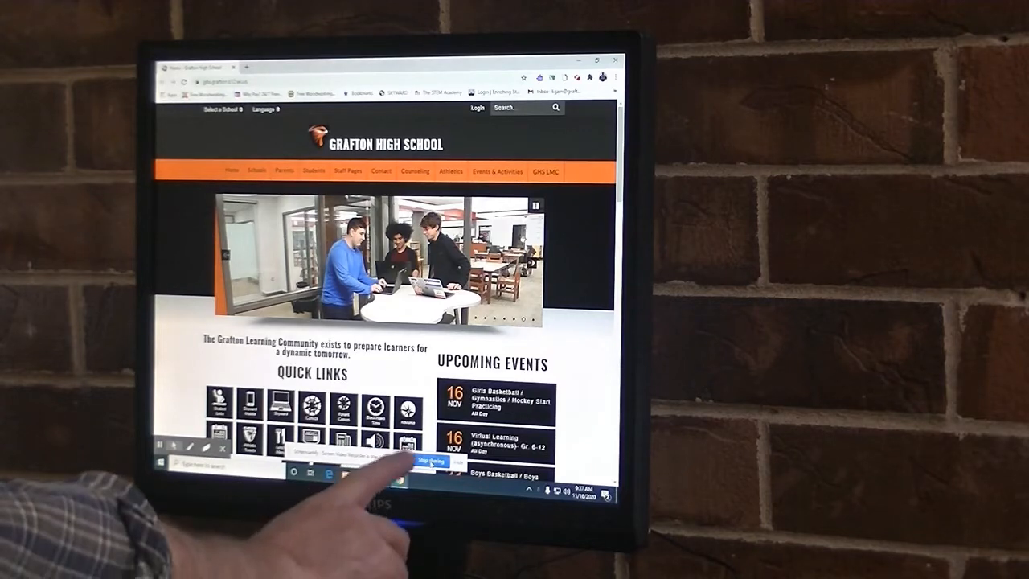
Step: Stop sharing the screen to end the recording and unmute its playback
{"action": "left_click", "coordinate": [431, 461]}
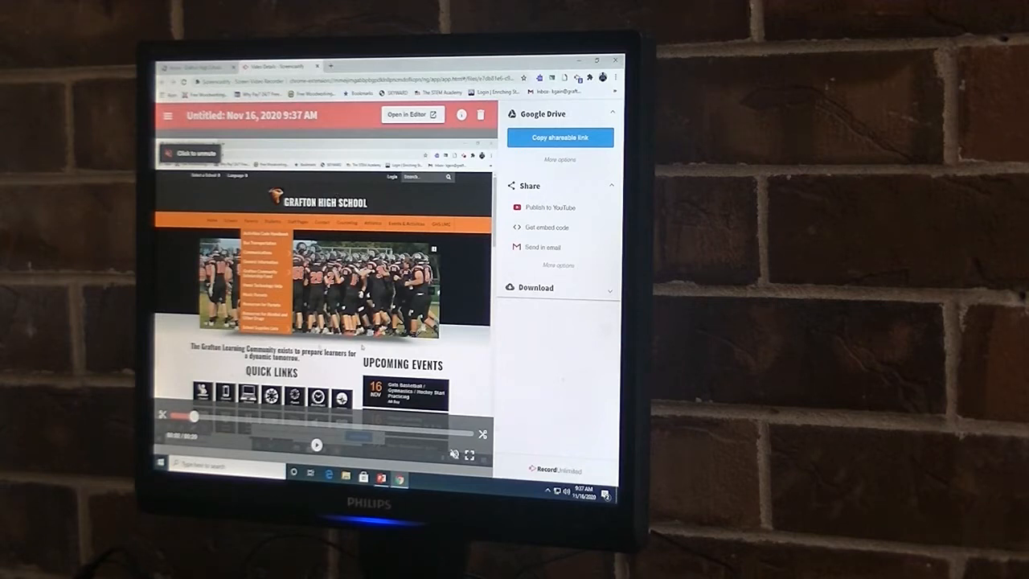
{"action": "mouse_move", "coordinate": [455, 456]}
{"action": "left_click", "coordinate": [456, 456]}
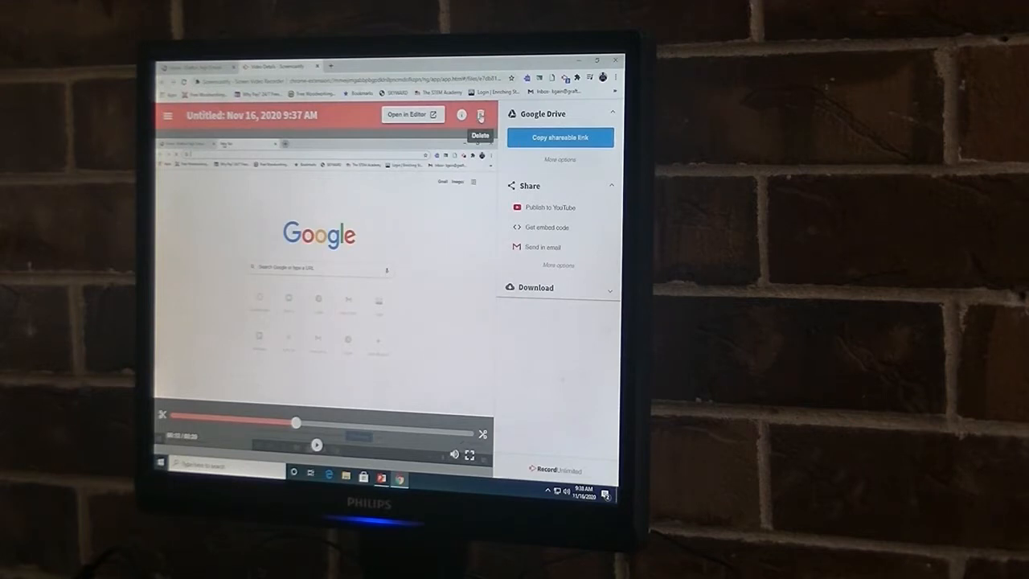
Step: Delete the desktop recording from Nov 16, 2020 9:37 AM and close the recordings tab
{"action": "left_click", "coordinate": [480, 118]}
{"action": "left_click", "coordinate": [463, 318]}
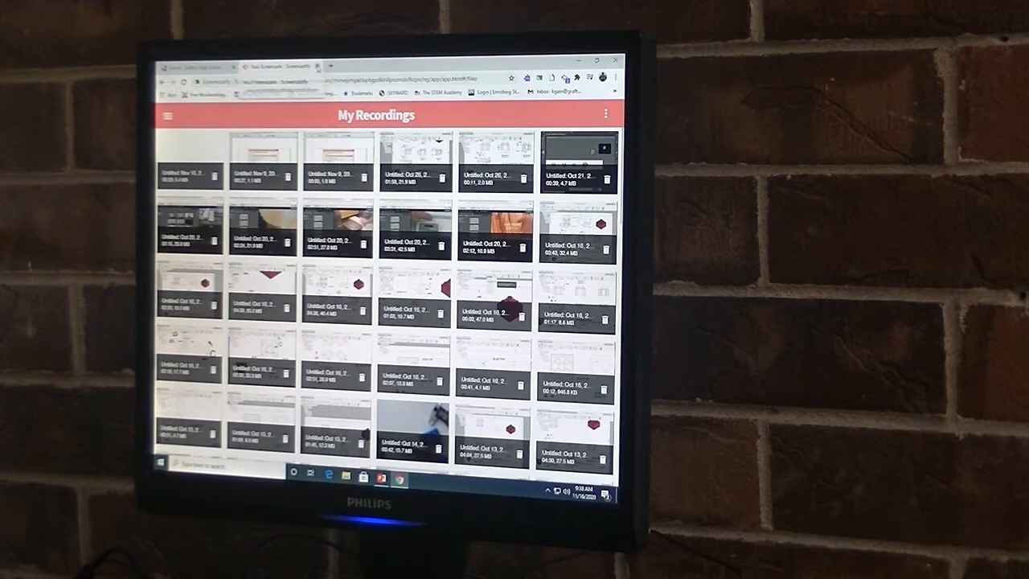
{"action": "left_click", "coordinate": [318, 66]}
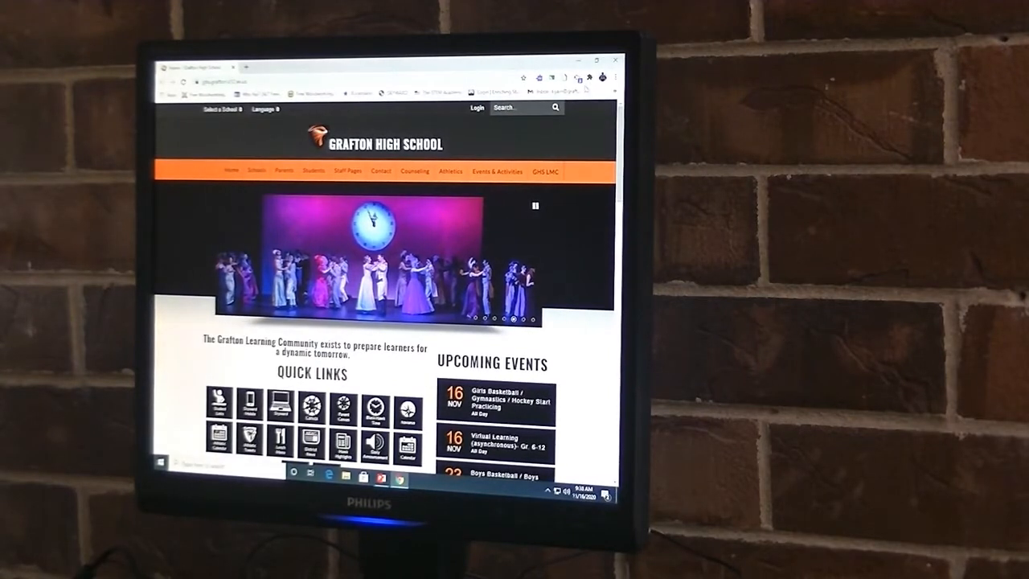
Step: Start a Desktop recording of the entire screen with the webcam embedded
{"action": "left_click", "coordinate": [576, 77]}
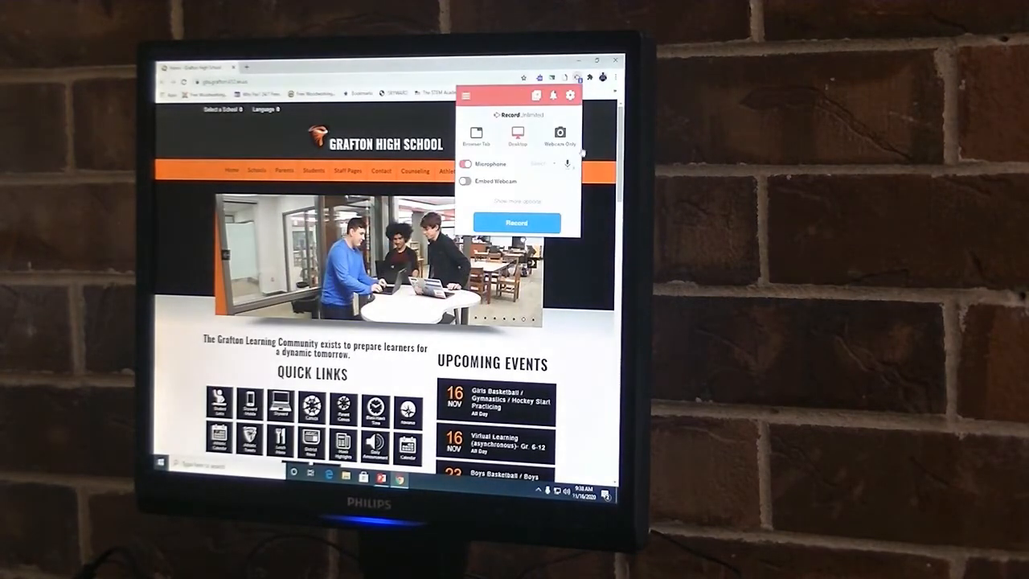
{"action": "left_click", "coordinate": [552, 222]}
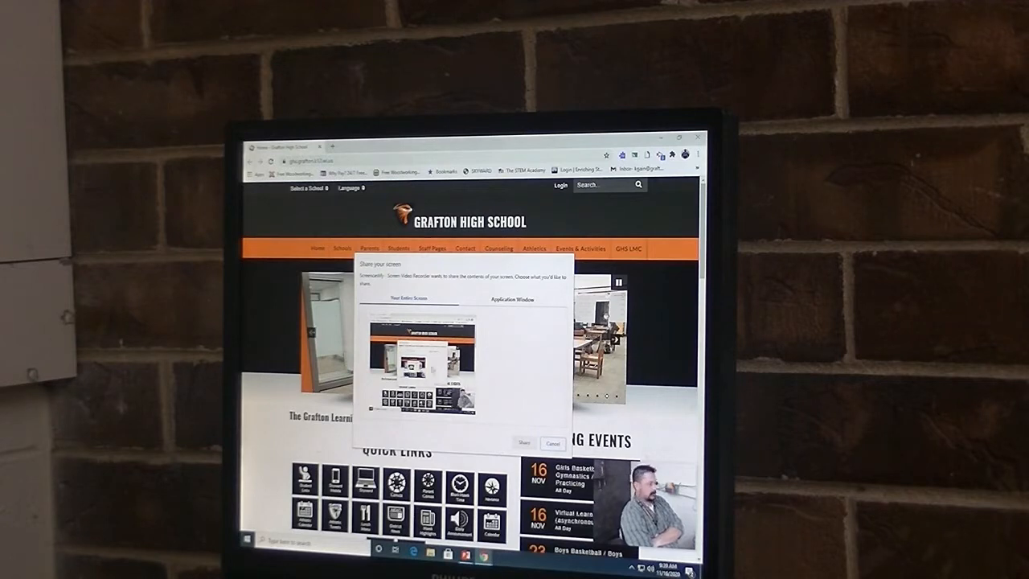
{"action": "left_click", "coordinate": [429, 369]}
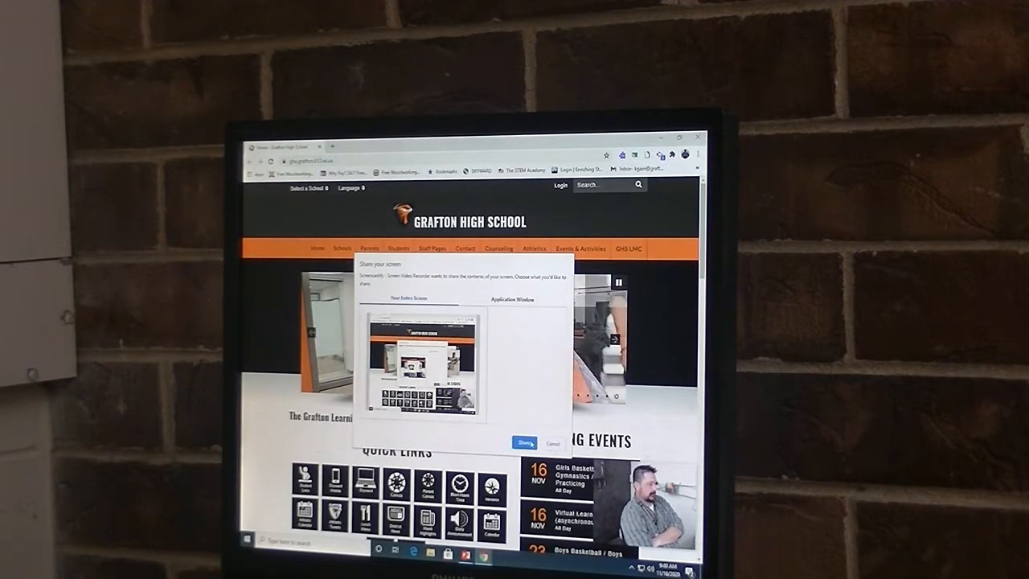
{"action": "left_click", "coordinate": [525, 443]}
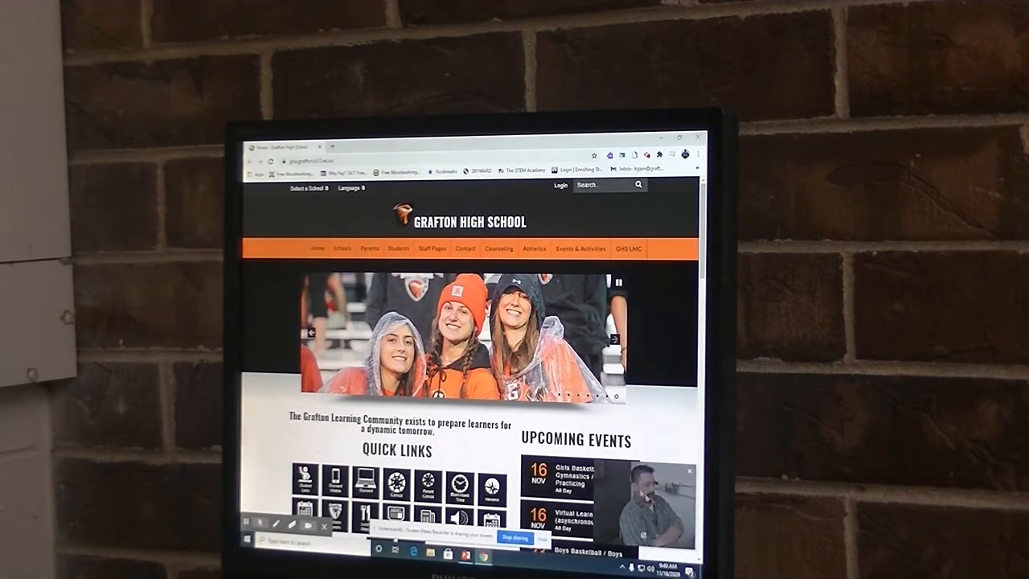
Step: Open the bookmarked Free Woodworking Plans site in a new browser tab while recording
{"action": "left_click", "coordinate": [332, 147]}
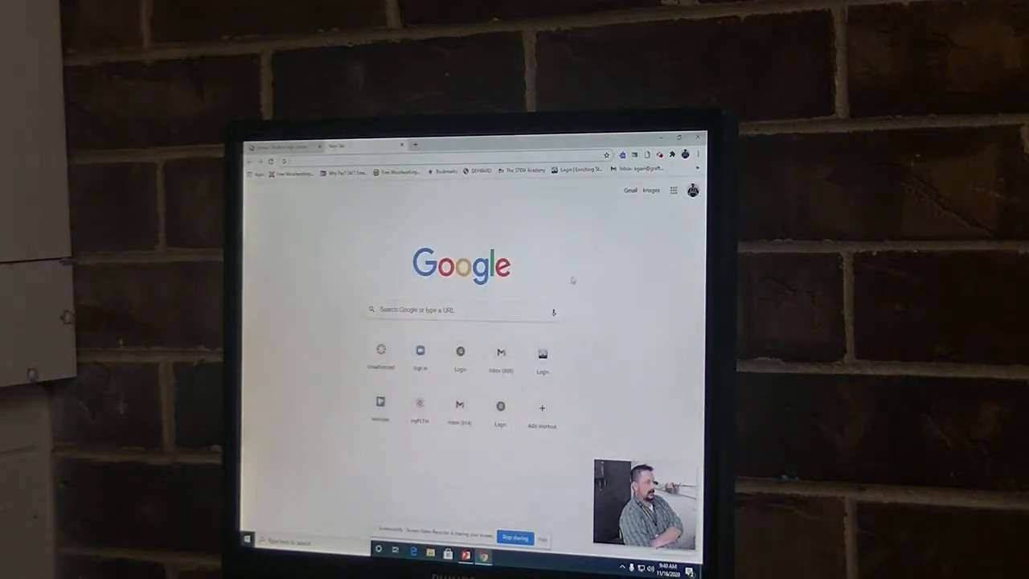
{"action": "left_click", "coordinate": [399, 172]}
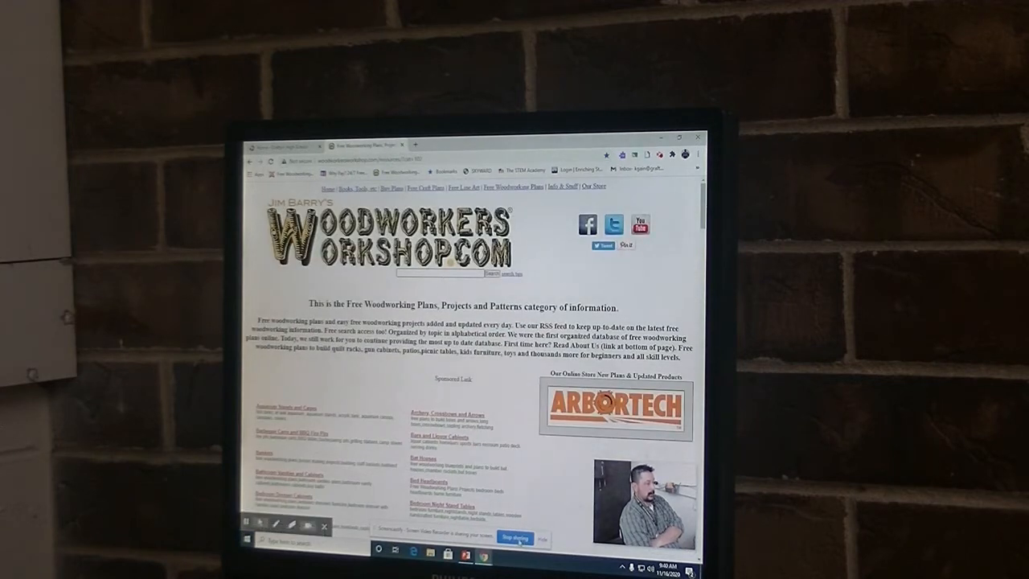
Step: Stop sharing the screen, and play the embedded-webcam recording with sound before pausing it
{"action": "left_click", "coordinate": [517, 538]}
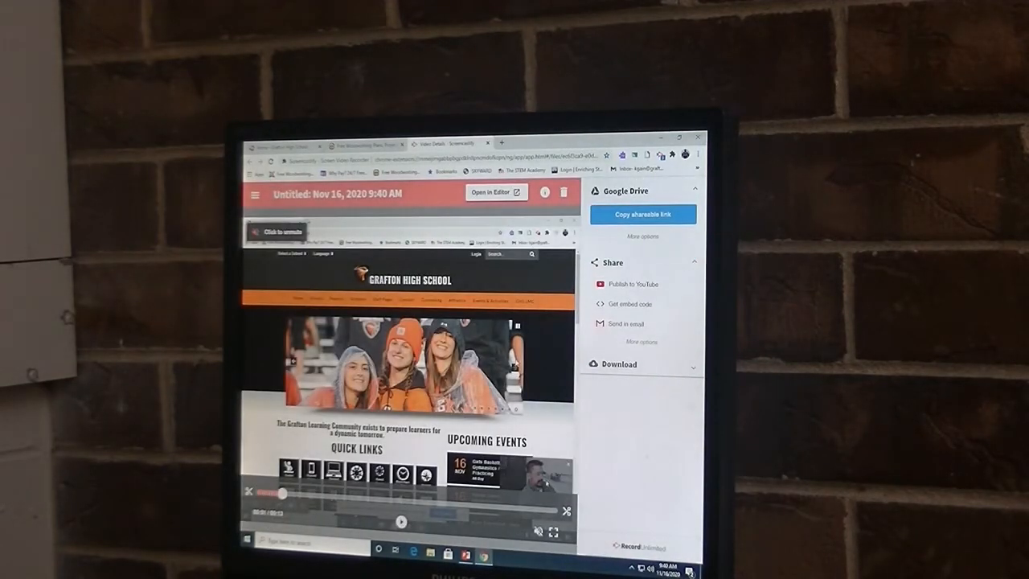
{"action": "left_click", "coordinate": [538, 532]}
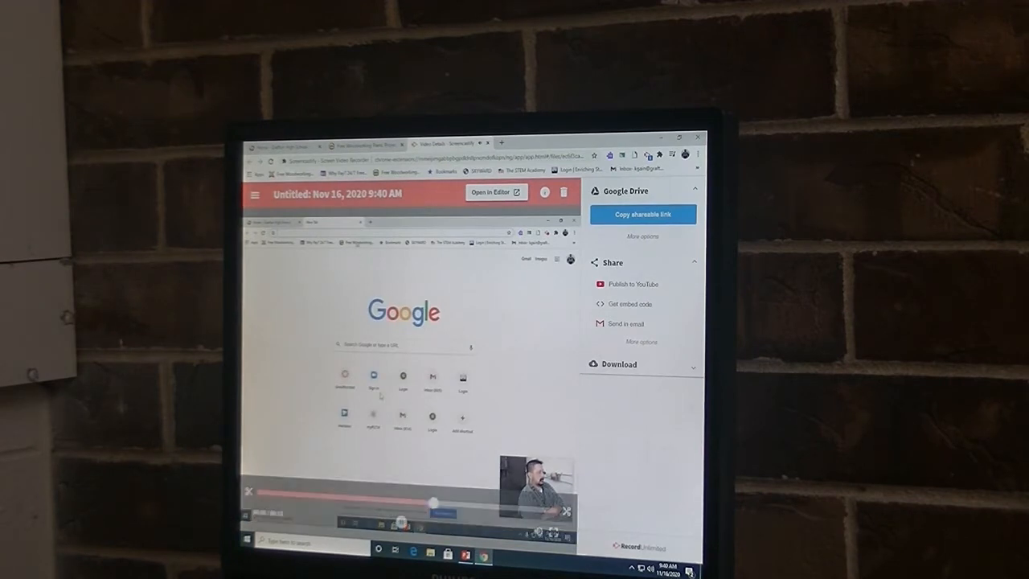
{"action": "left_click", "coordinate": [402, 523]}
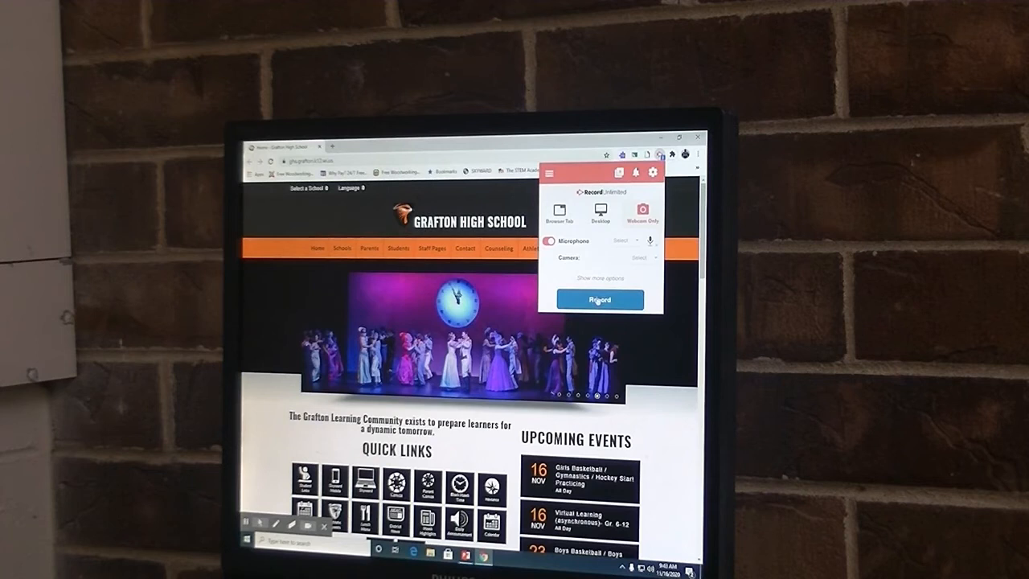
Step: Record a Webcam Only demonstration of the blue and white blocks with the microphone on and stop it
{"action": "left_click", "coordinate": [621, 309]}
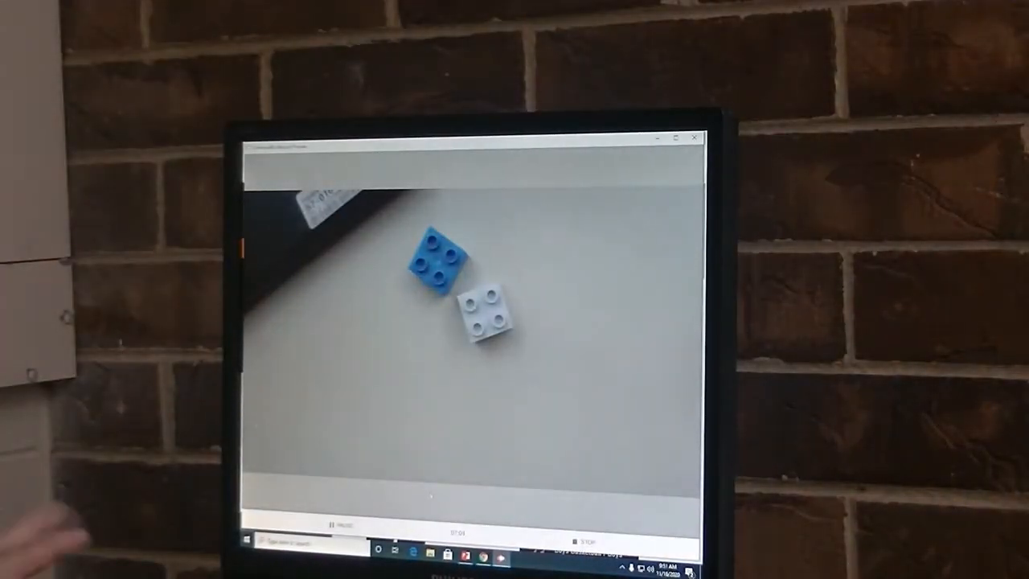
{"action": "left_click", "coordinate": [584, 542]}
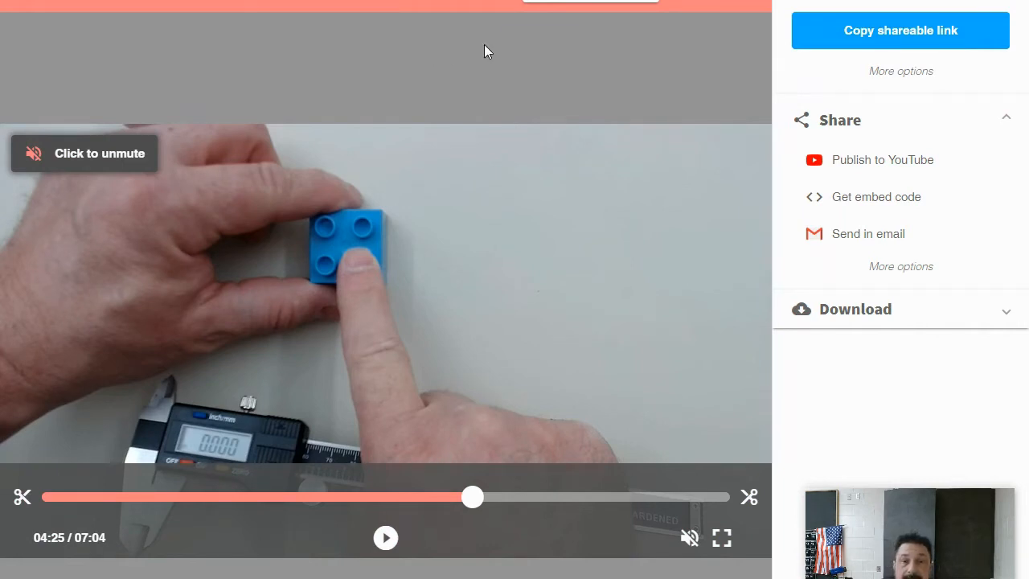
Step: Open the Canvas dashboard from the saved bookmarks in a new browser tab
{"action": "key", "text": "ctrl+t"}
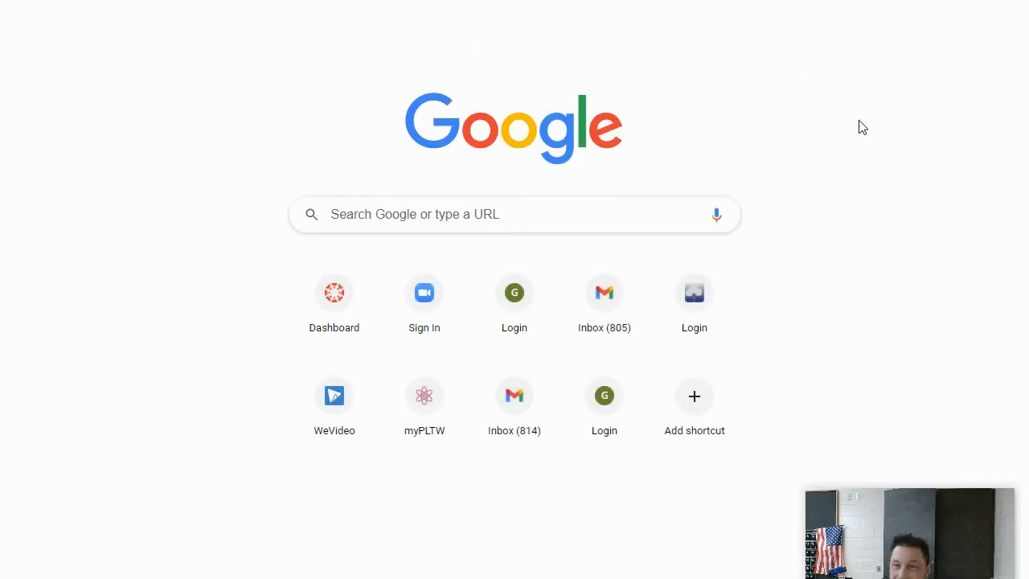
{"action": "left_click", "coordinate": [1010, 1]}
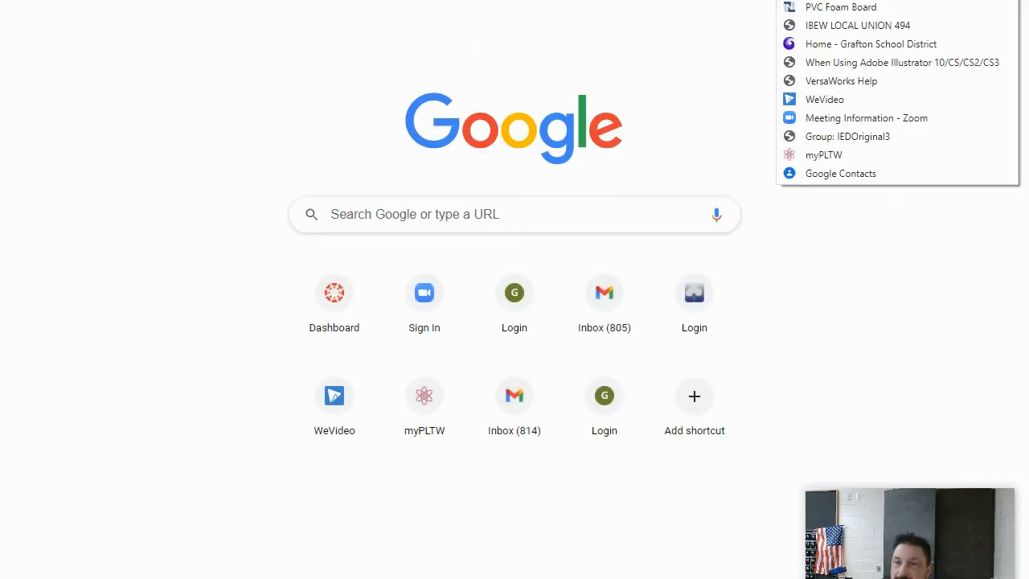
{"action": "left_click", "coordinate": [820, 1]}
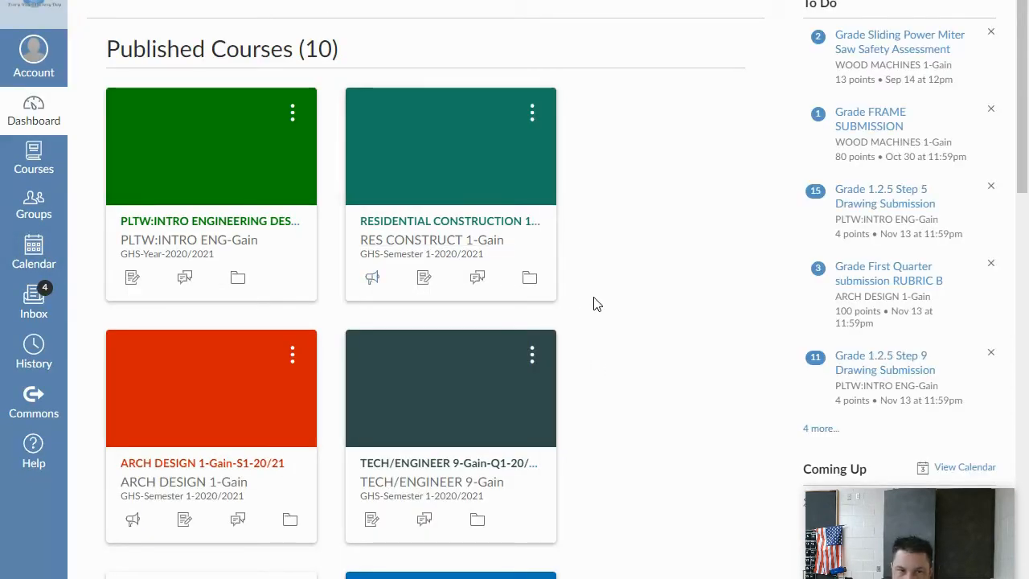
Step: Open the second-quarter TECH/ENGINEER 9 course and launch WeVideo from its course navigation
{"action": "scroll", "coordinate": [594, 304], "scroll_direction": "down", "scroll_amount": 7}
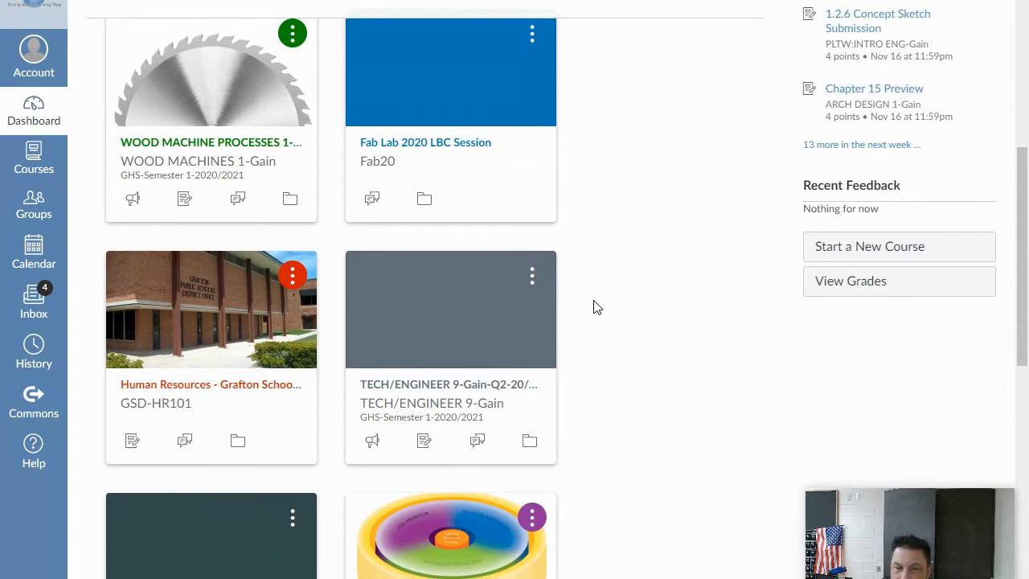
{"action": "left_click", "coordinate": [503, 332]}
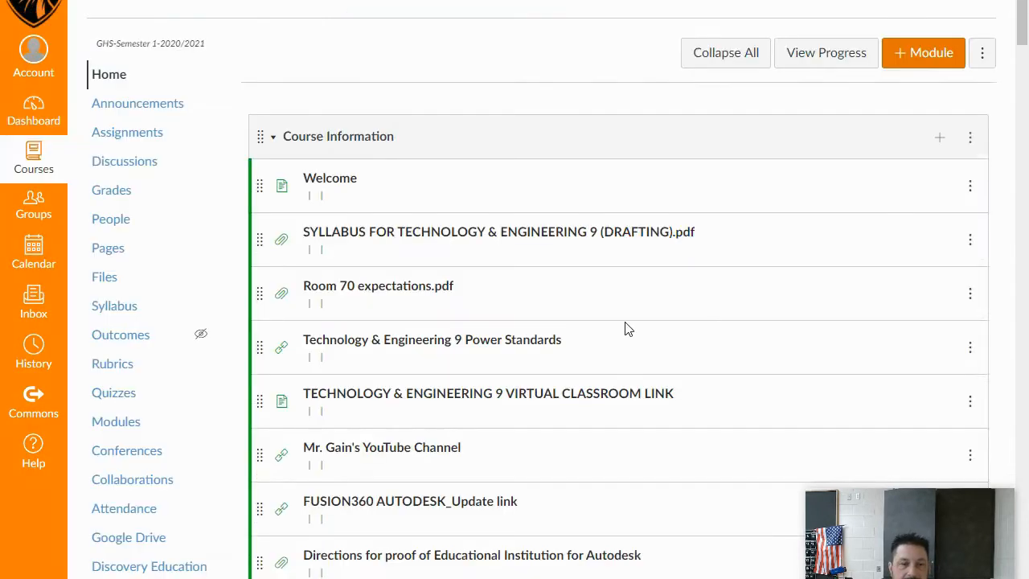
{"action": "scroll", "coordinate": [147, 391], "scroll_direction": "down", "scroll_amount": 5}
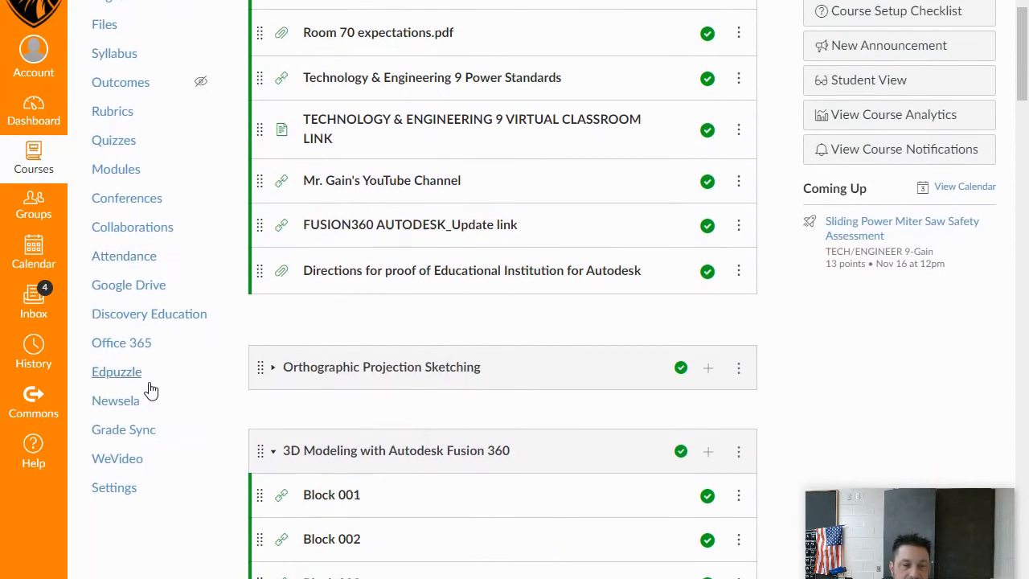
{"action": "left_click", "coordinate": [121, 311]}
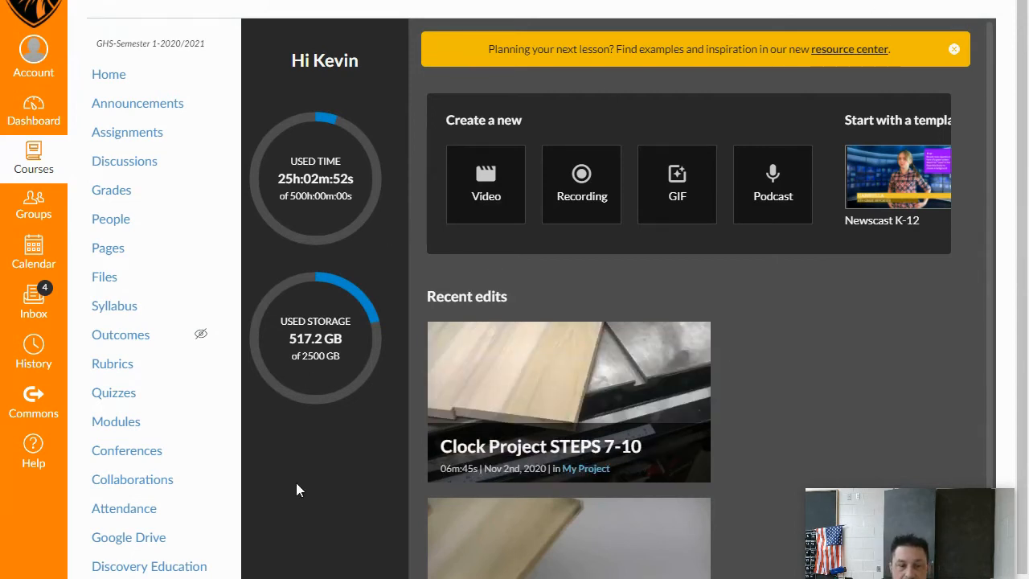
Step: Open the WeVideo dashboard directly from the saved browser bookmarks
{"action": "scroll", "coordinate": [772, 432], "scroll_direction": "down", "scroll_amount": 2}
{"action": "scroll", "coordinate": [771, 433], "scroll_direction": "up", "scroll_amount": 2}
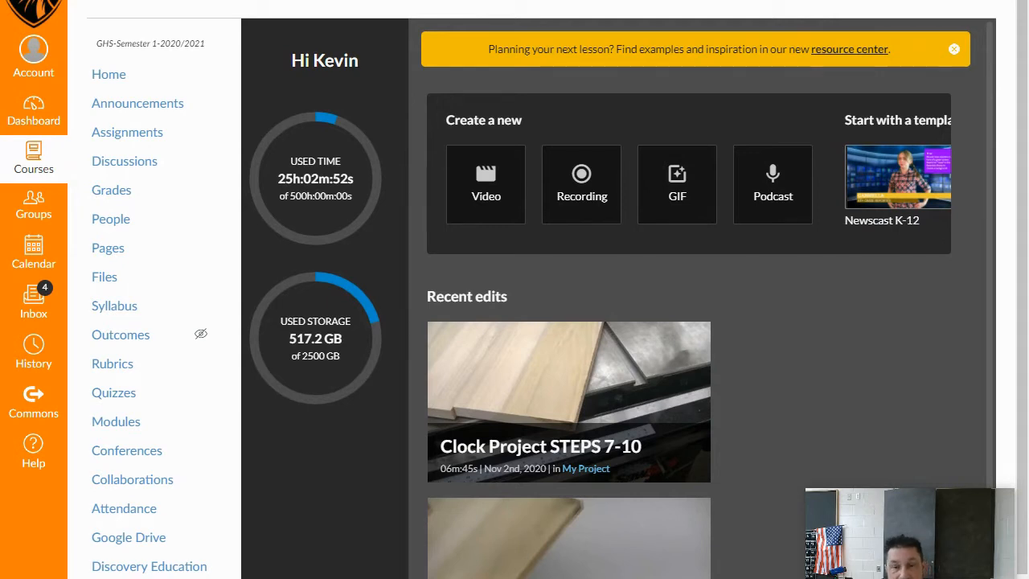
{"action": "left_click", "coordinate": [1010, 1]}
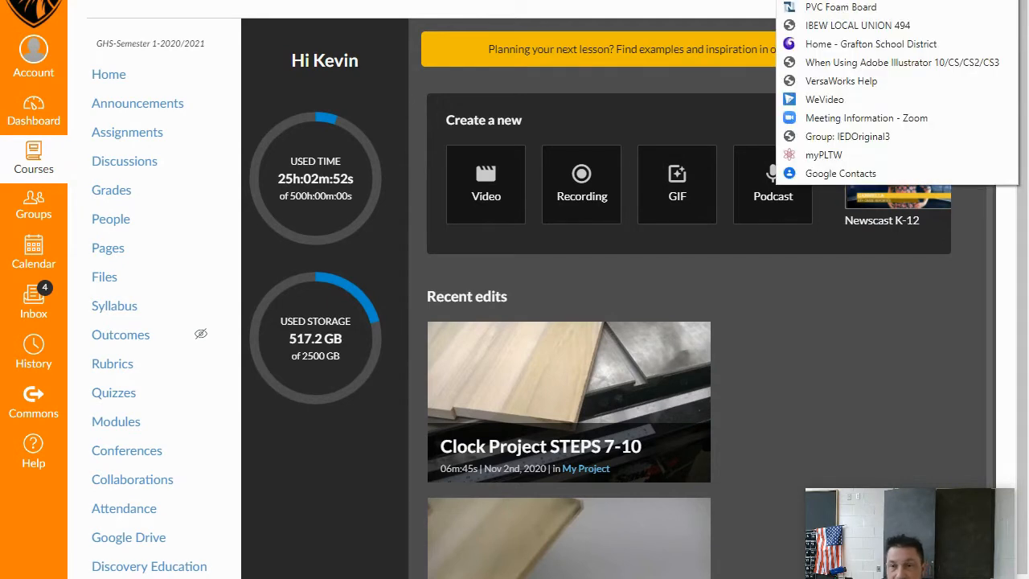
{"action": "left_click", "coordinate": [827, 99]}
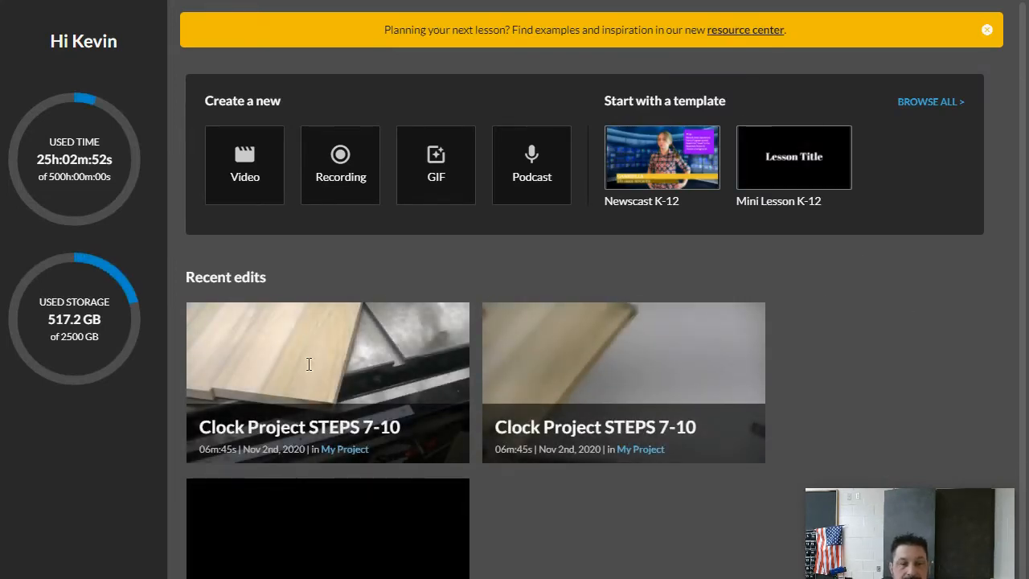
Step: Create a new video edit saved in My Project and start editing it
{"action": "left_click", "coordinate": [240, 173]}
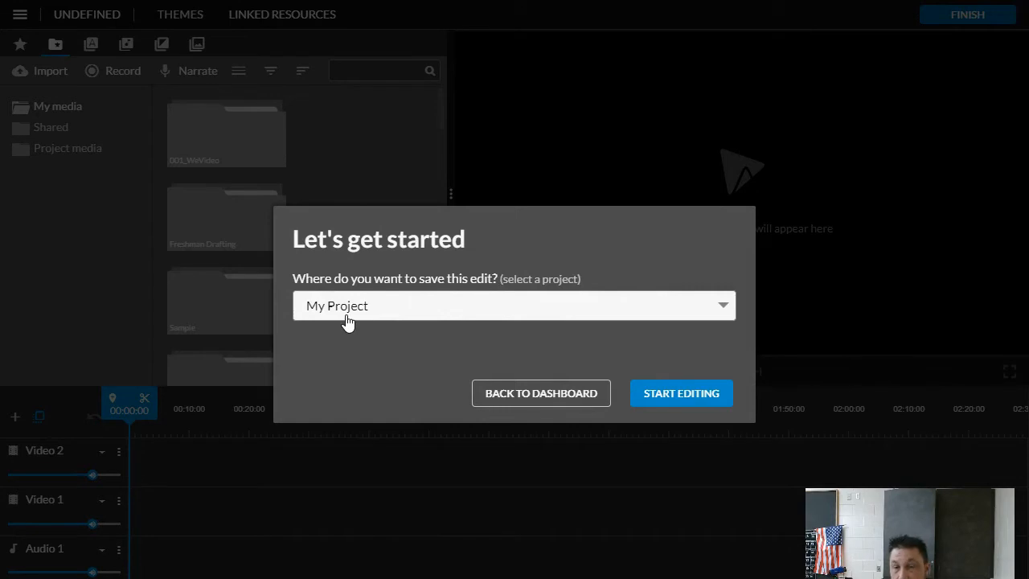
{"action": "left_click", "coordinate": [719, 302]}
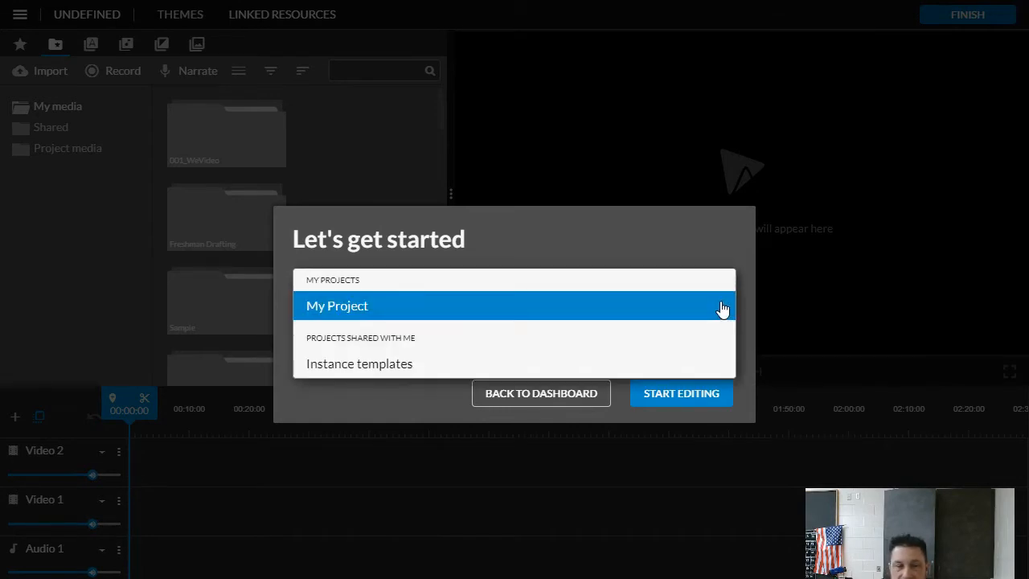
{"action": "left_click", "coordinate": [341, 314]}
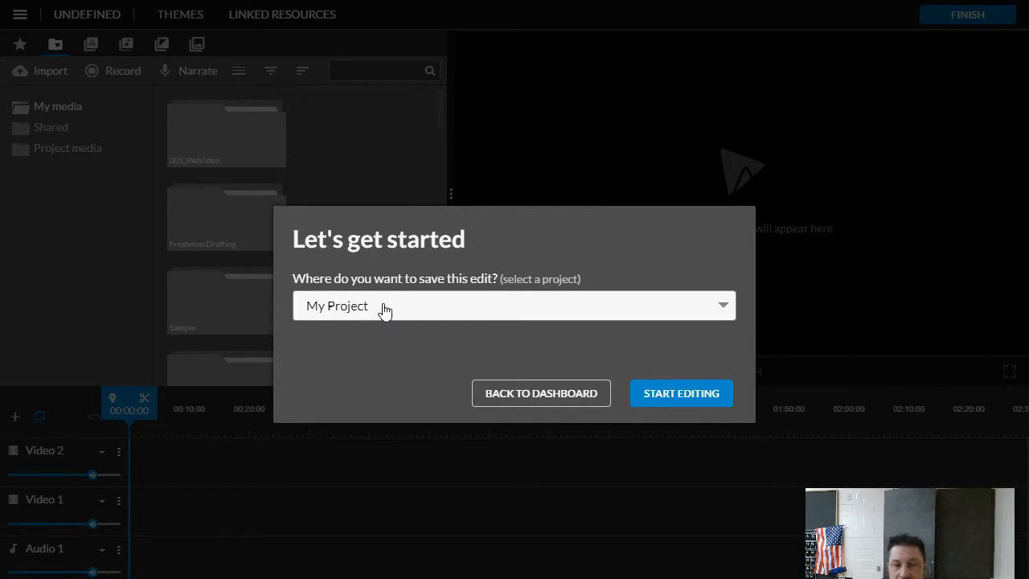
{"action": "left_click", "coordinate": [716, 397]}
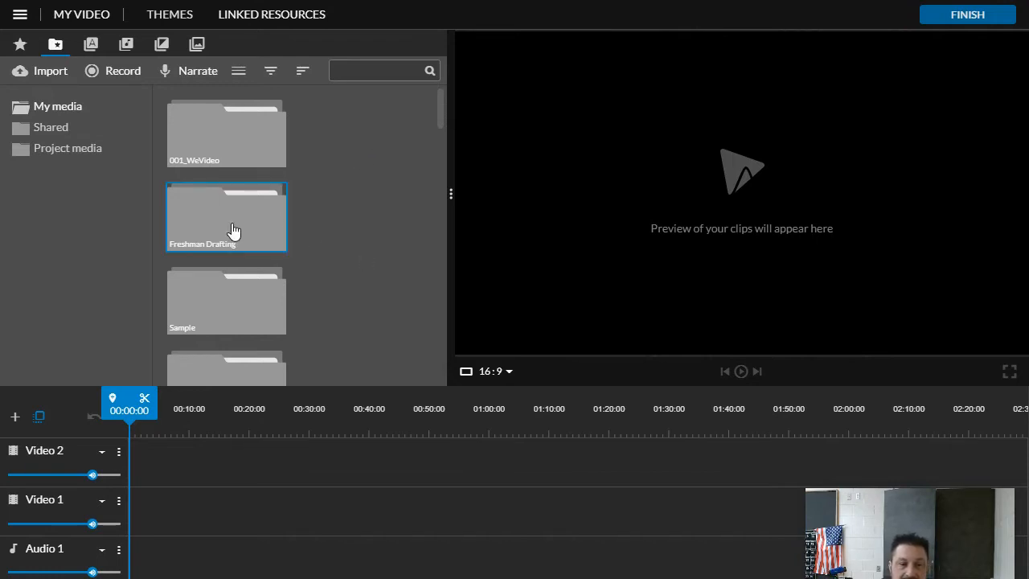
Step: Look over the media folders and the new-folder option, and open the 001_WeVideo folder in My media
{"action": "scroll", "coordinate": [404, 243], "scroll_direction": "down", "scroll_amount": 1}
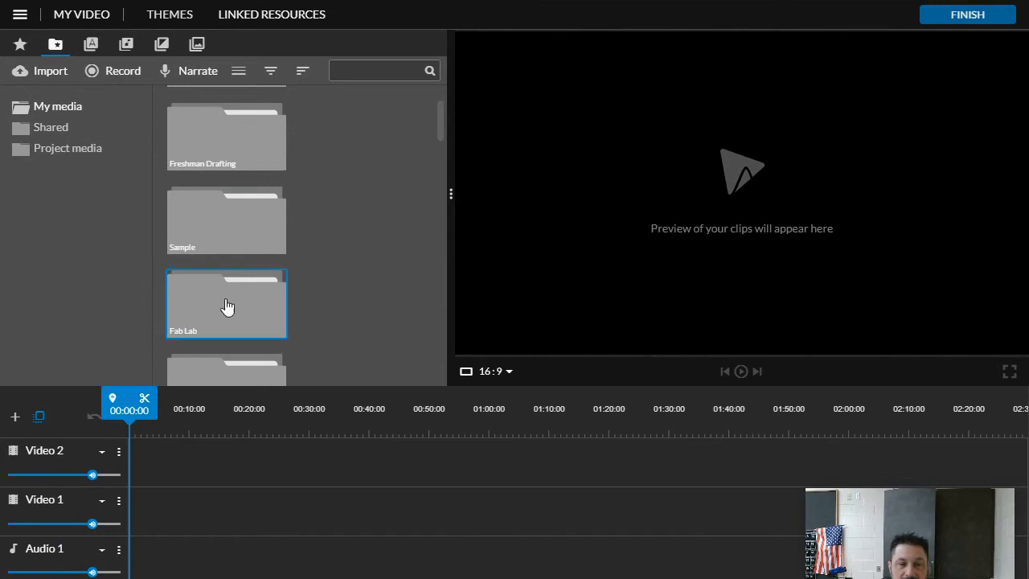
{"action": "scroll", "coordinate": [358, 277], "scroll_direction": "up", "scroll_amount": 1}
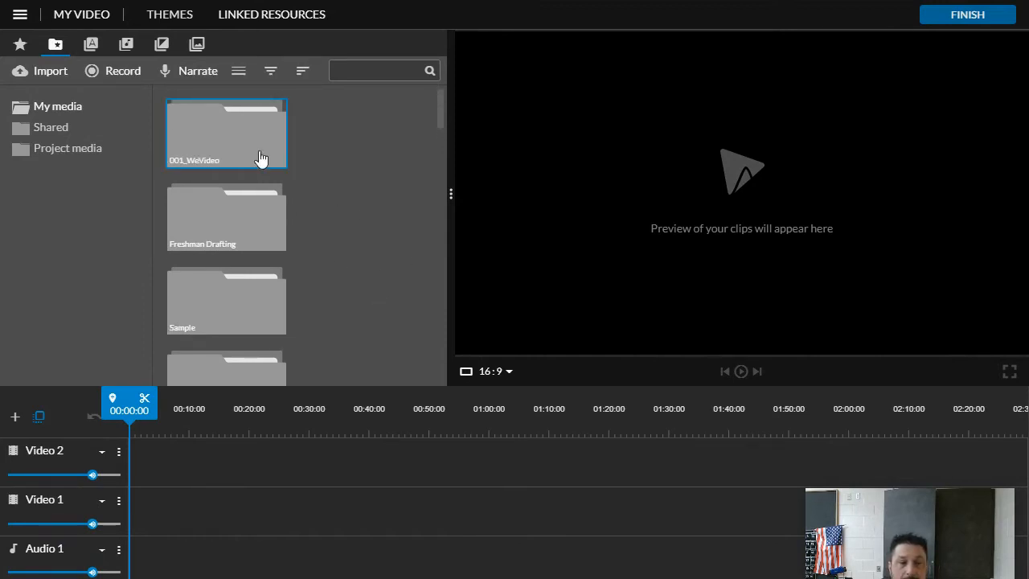
{"action": "right_click", "coordinate": [362, 165]}
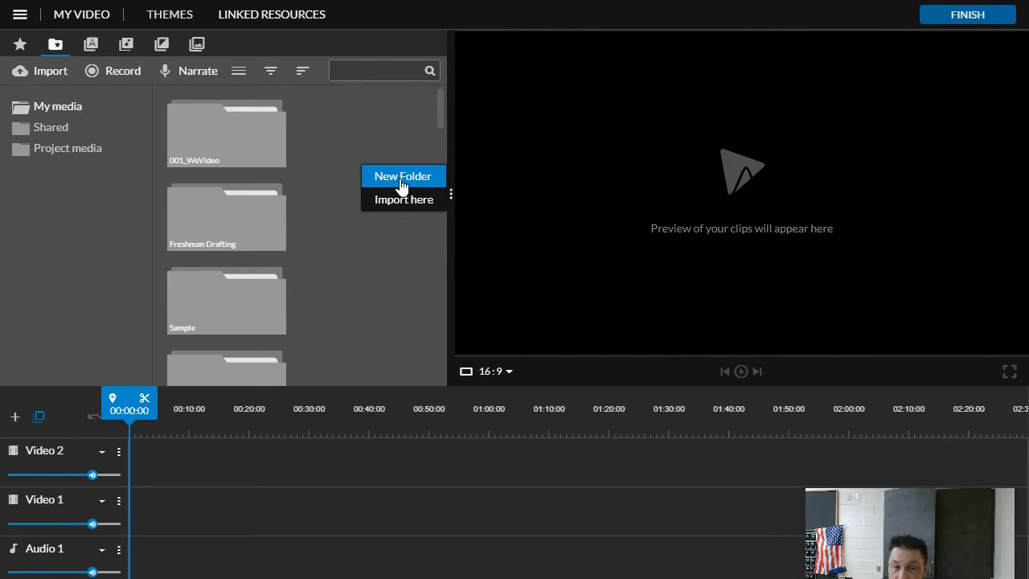
{"action": "left_click", "coordinate": [369, 117]}
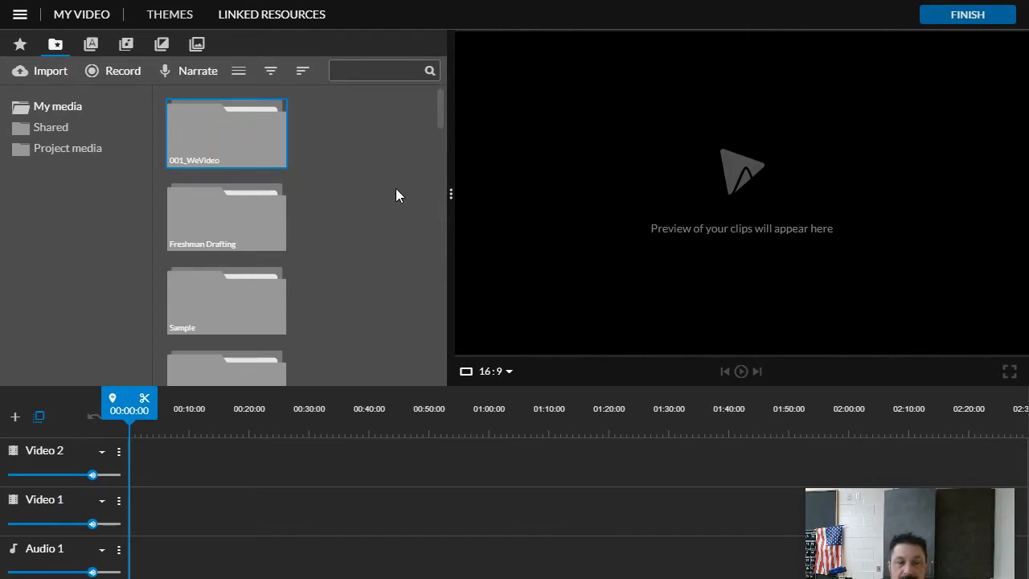
{"action": "double_click", "coordinate": [249, 130]}
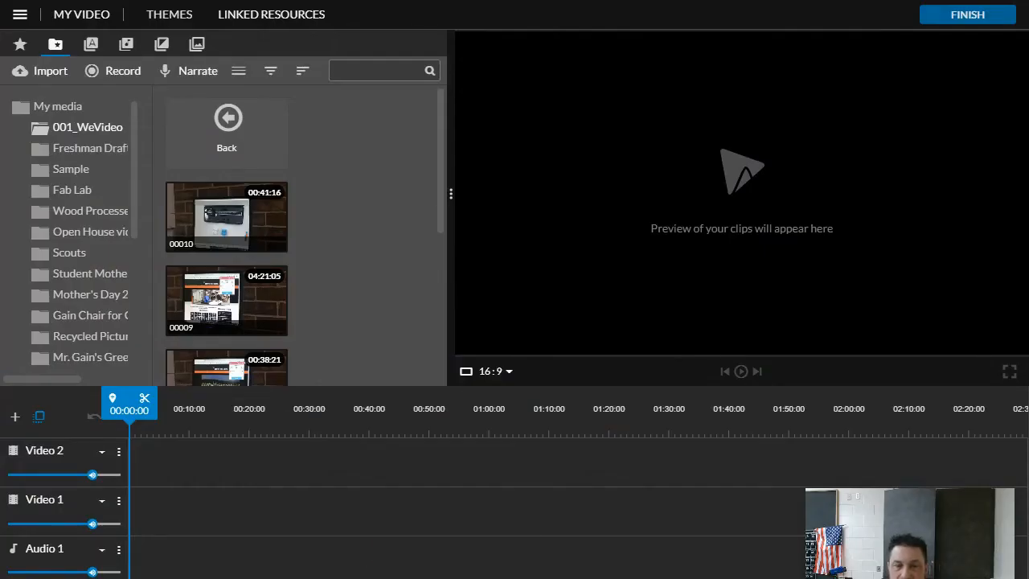
Step: Switch to File Explorer and open the 008_Screencastify folder inside 00_2020_2021 on the Google Drive
{"action": "left_click", "coordinate": [454, 577]}
{"action": "scroll", "coordinate": [580, 280], "scroll_direction": "up", "scroll_amount": 3}
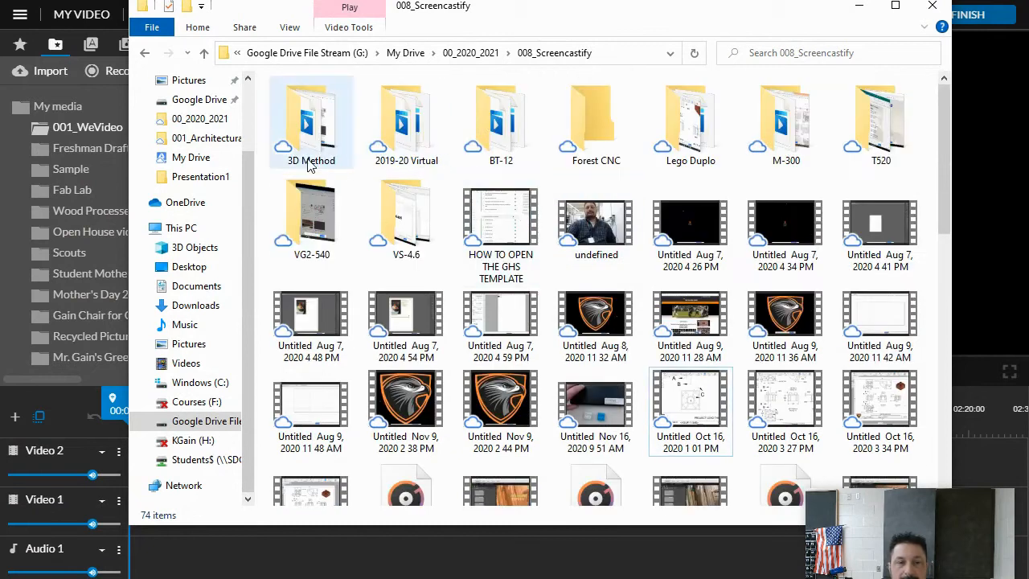
{"action": "left_click", "coordinate": [145, 53]}
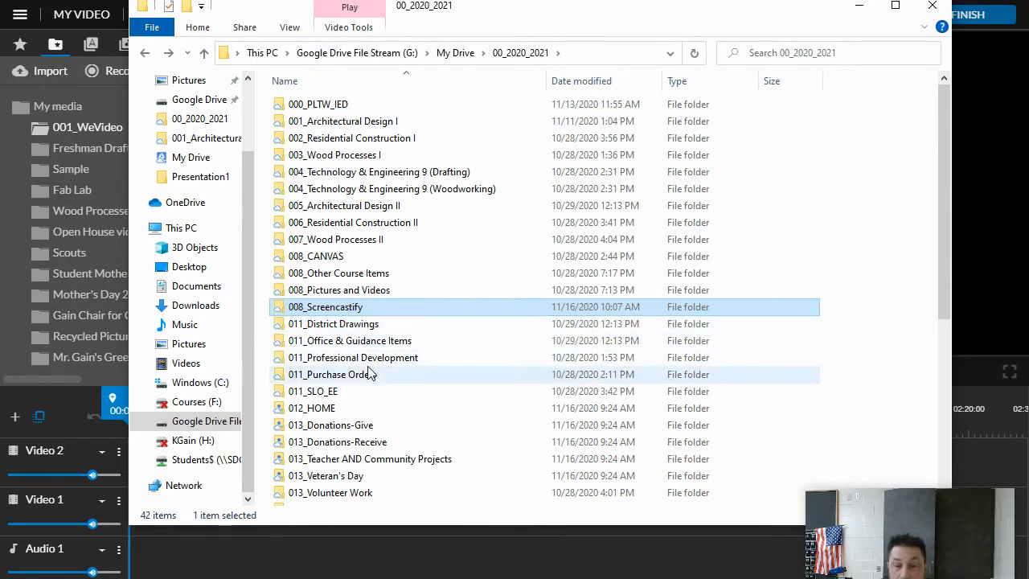
{"action": "mouse_move", "coordinate": [345, 314]}
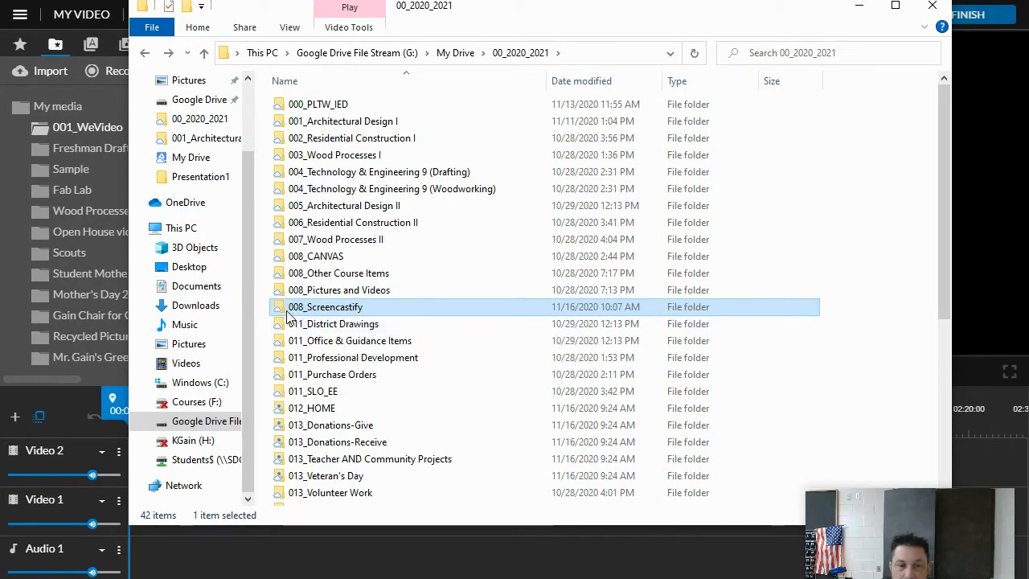
{"action": "double_click", "coordinate": [337, 310]}
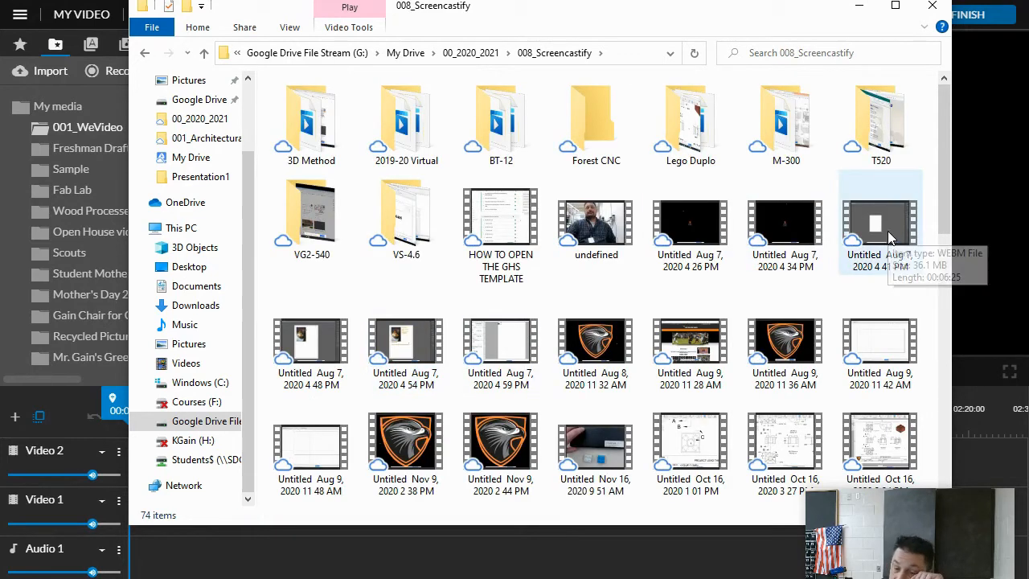
Step: Import the "Untitled Nov 16, 2020 9 51 AM" recording into WeVideo's 001_WeVideo folder and check the folder's clips
{"action": "left_click_drag", "start_coordinate": [943, 120], "coordinate": [963, 154]}
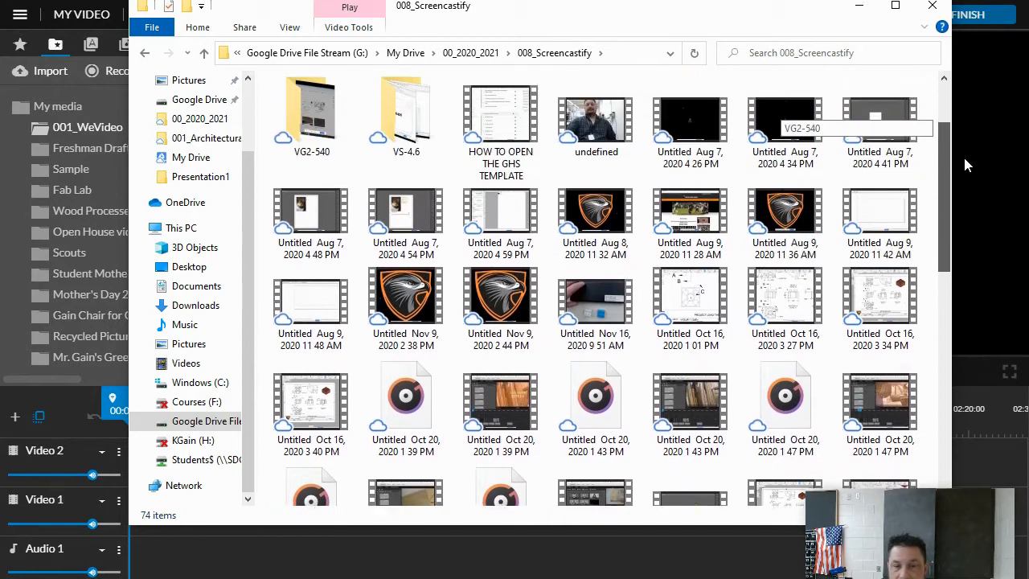
{"action": "left_click", "coordinate": [599, 318]}
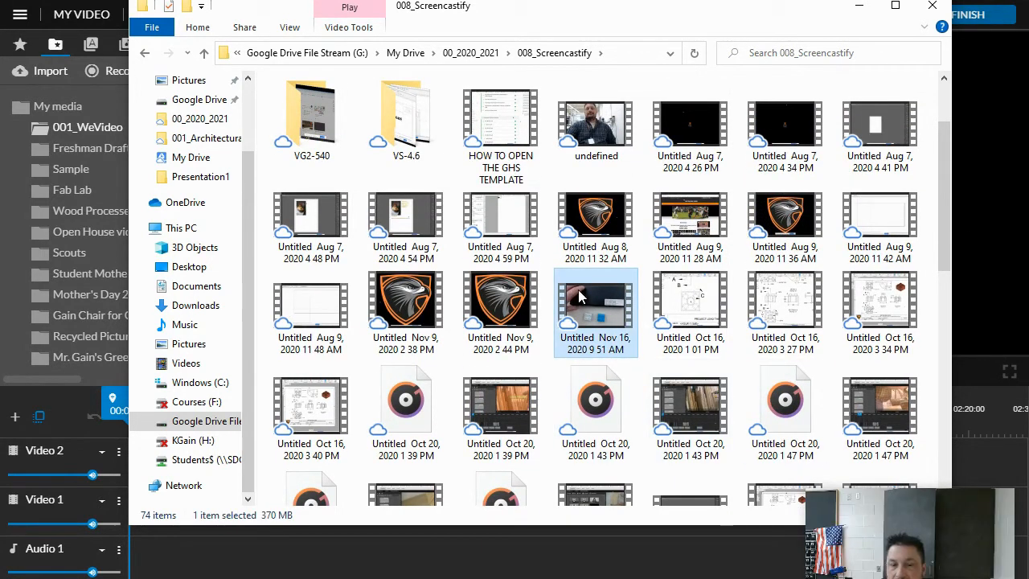
{"action": "left_click_drag", "start_coordinate": [624, 16], "coordinate": [896, 5]}
{"action": "left_click_drag", "start_coordinate": [850, 281], "coordinate": [362, 230]}
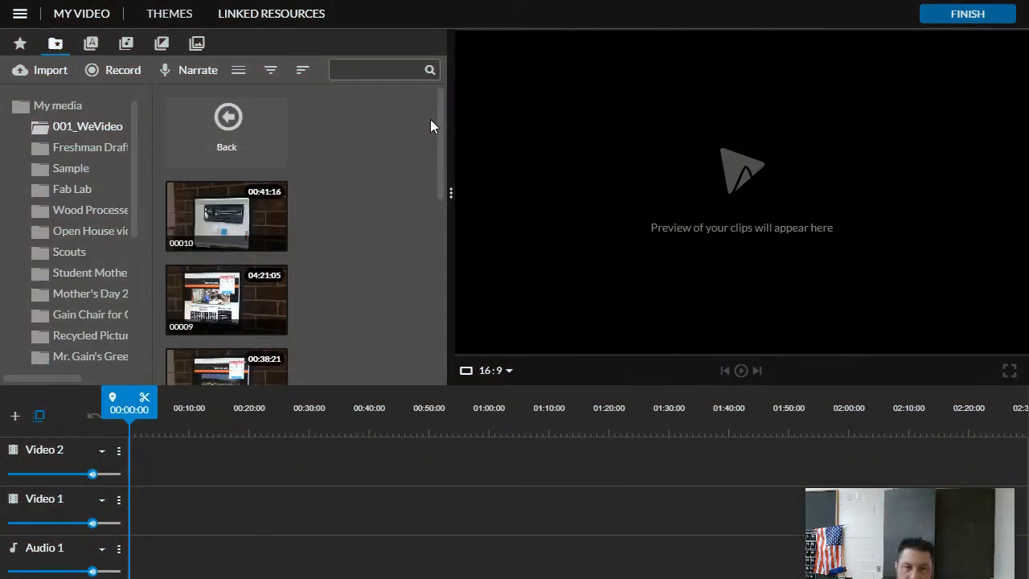
{"action": "left_click_drag", "start_coordinate": [437, 104], "coordinate": [427, 310]}
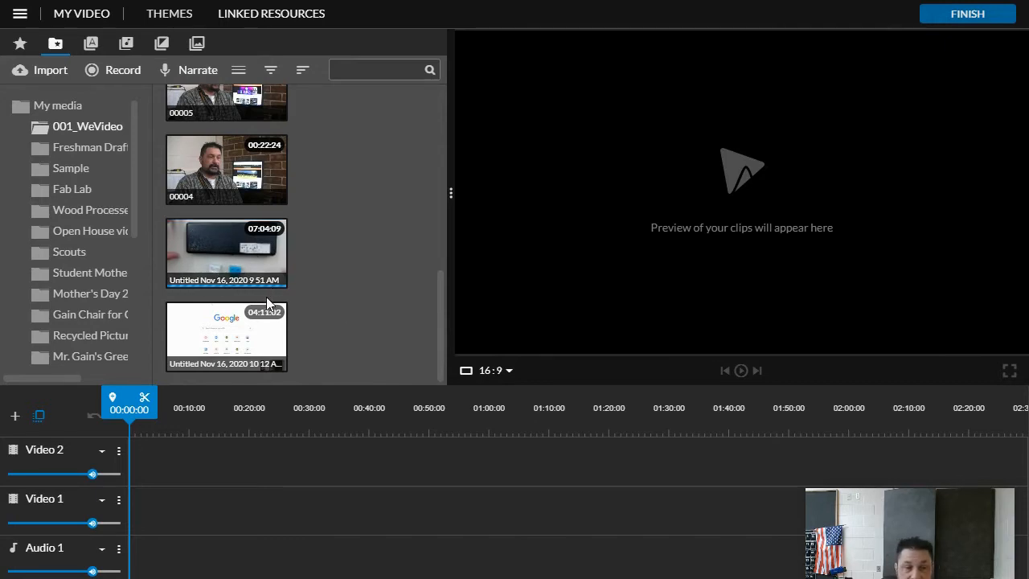
{"action": "left_click_drag", "start_coordinate": [440, 296], "coordinate": [429, 130]}
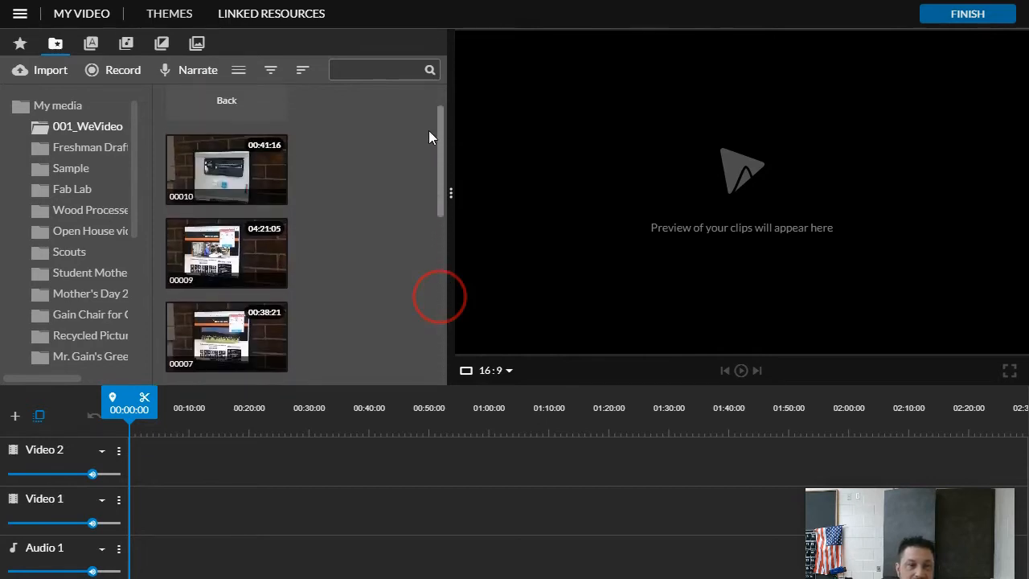
Step: Browse the template library, preview the "Show your thinking K-12" template and cancel the preview
{"action": "left_click", "coordinate": [20, 16]}
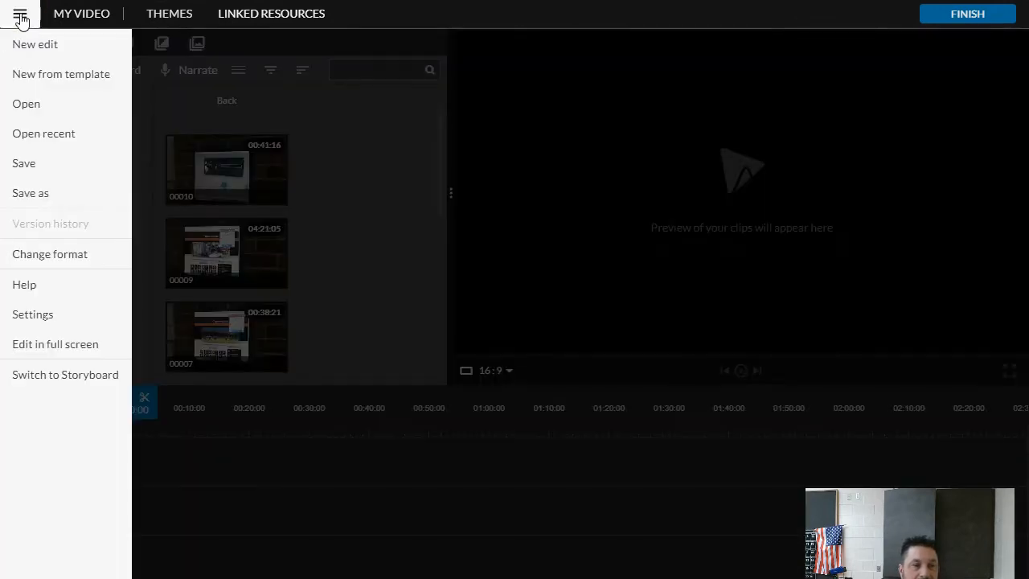
{"action": "left_click", "coordinate": [46, 73]}
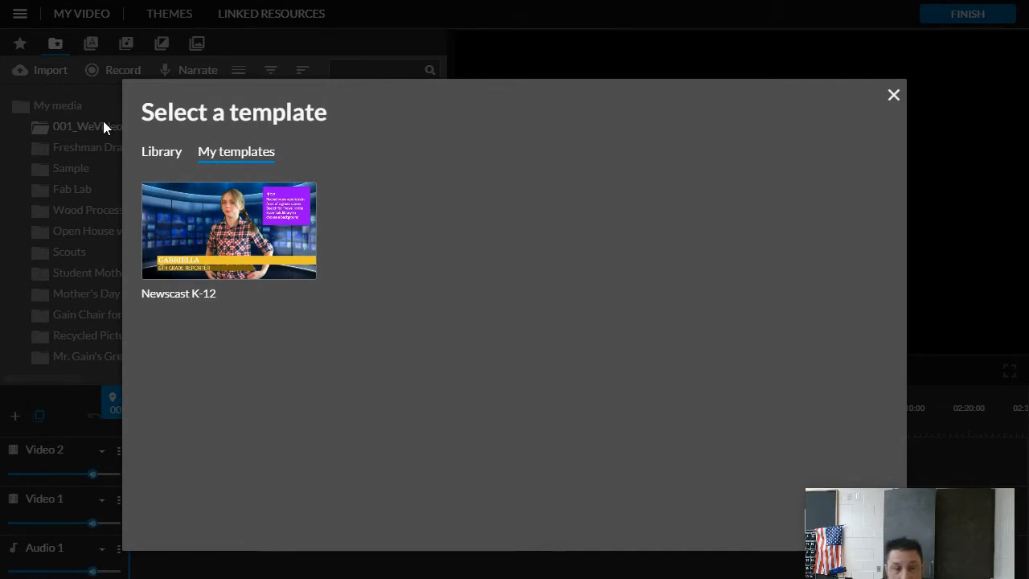
{"action": "left_click", "coordinate": [163, 154]}
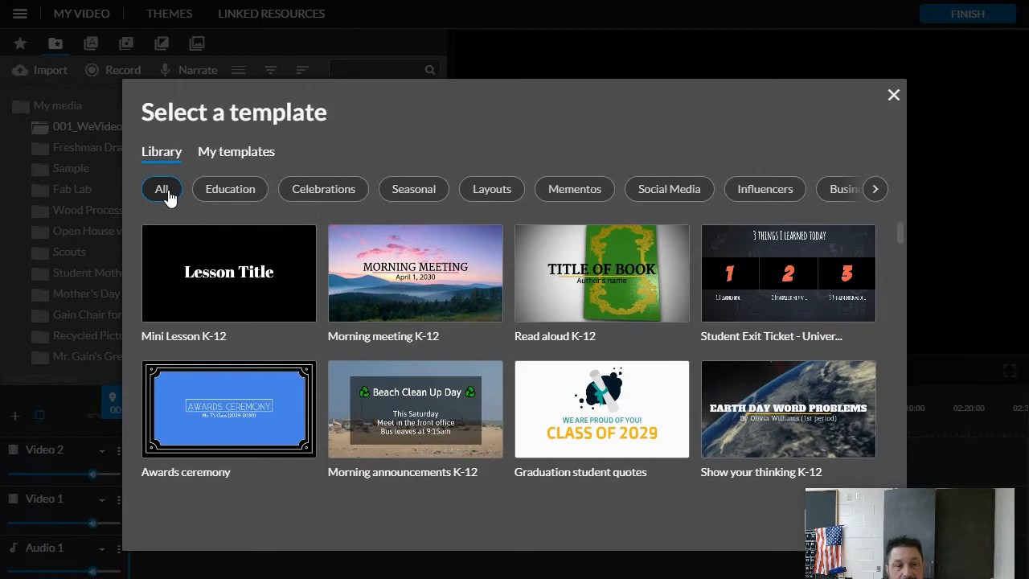
{"action": "mouse_move", "coordinate": [854, 252]}
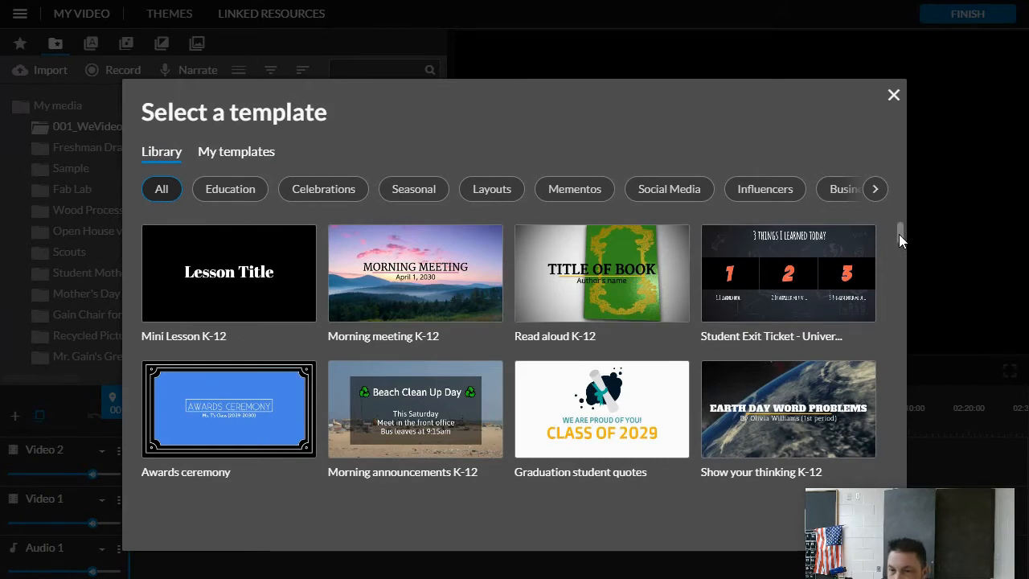
{"action": "left_click_drag", "start_coordinate": [899, 234], "coordinate": [899, 245]}
{"action": "left_click", "coordinate": [784, 289]}
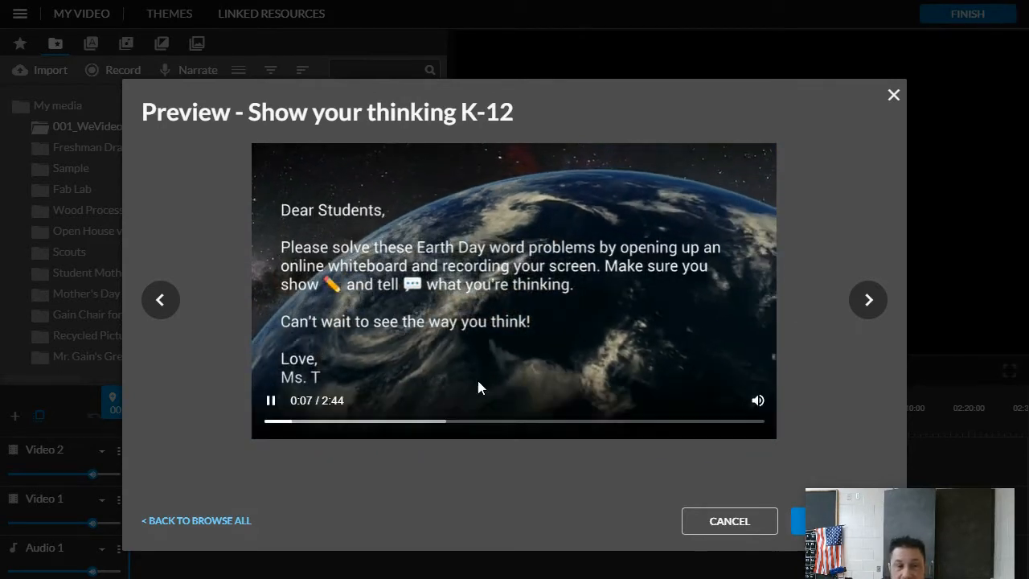
{"action": "left_click", "coordinate": [724, 523]}
Step: Create a new edit from the Mini Lesson K-12 template in the library's Education category
{"action": "left_click", "coordinate": [19, 13]}
{"action": "left_click", "coordinate": [24, 73]}
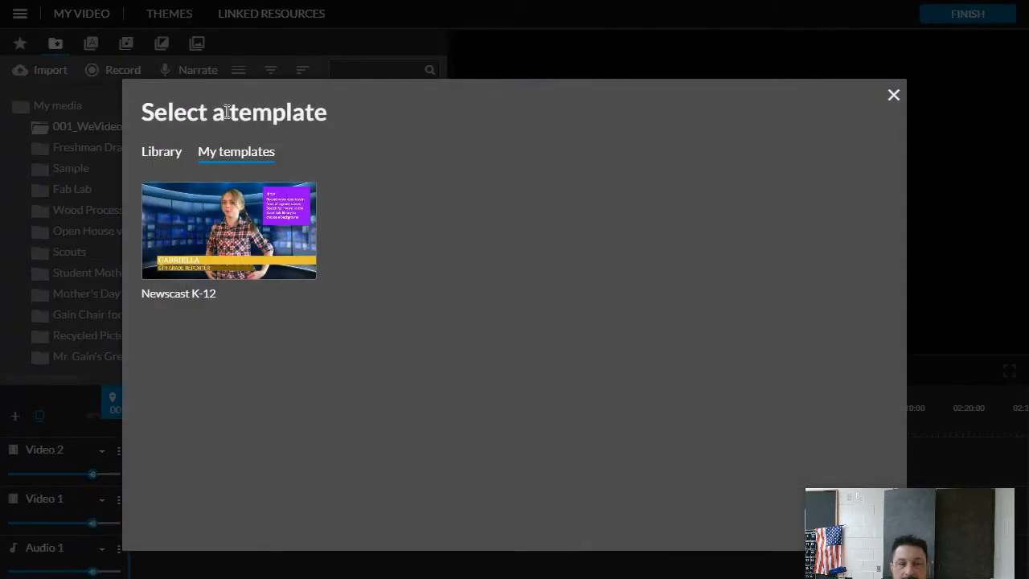
{"action": "left_click", "coordinate": [165, 150]}
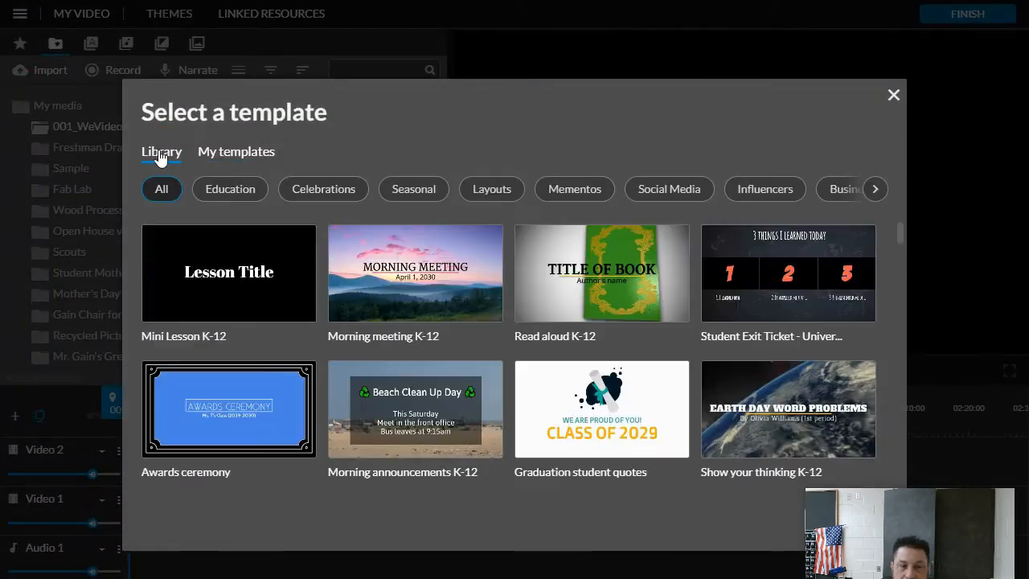
{"action": "left_click", "coordinate": [232, 190]}
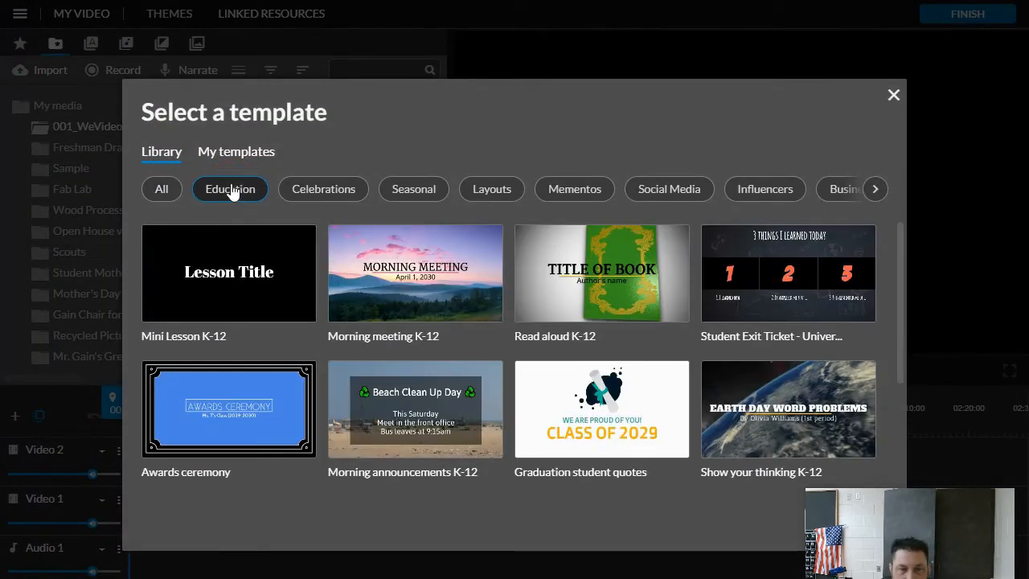
{"action": "mouse_move", "coordinate": [277, 287]}
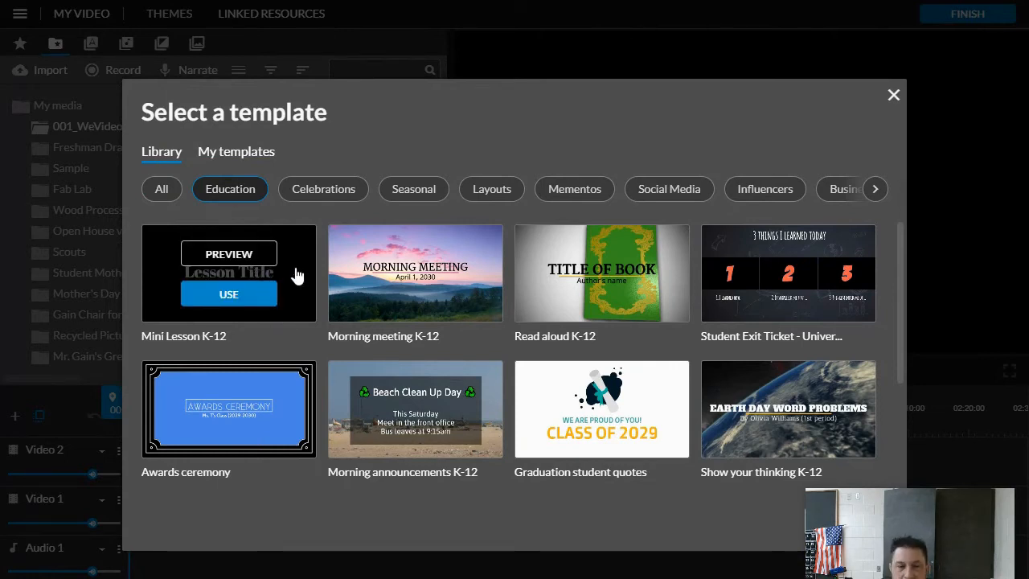
{"action": "left_click", "coordinate": [231, 296]}
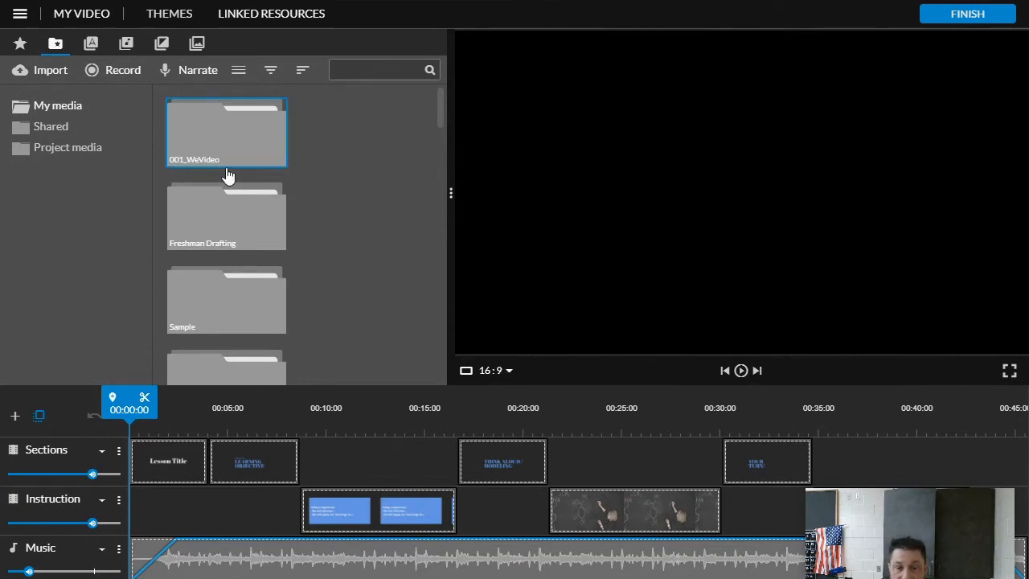
{"action": "left_click_drag", "start_coordinate": [903, 557], "coordinate": [925, 264]}
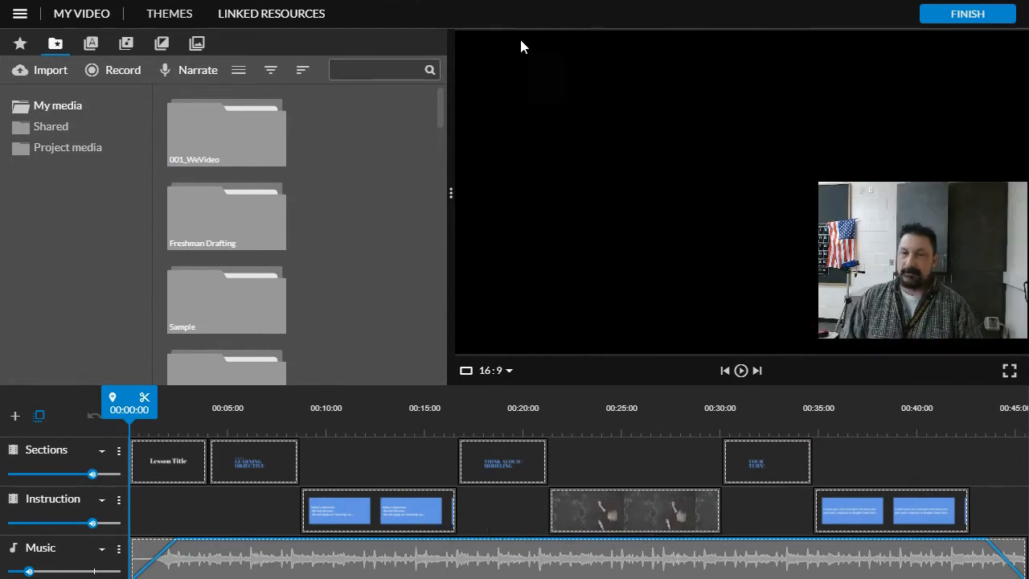
{"action": "left_click_drag", "start_coordinate": [905, 244], "coordinate": [928, 400]}
{"action": "key", "text": "super+d"}
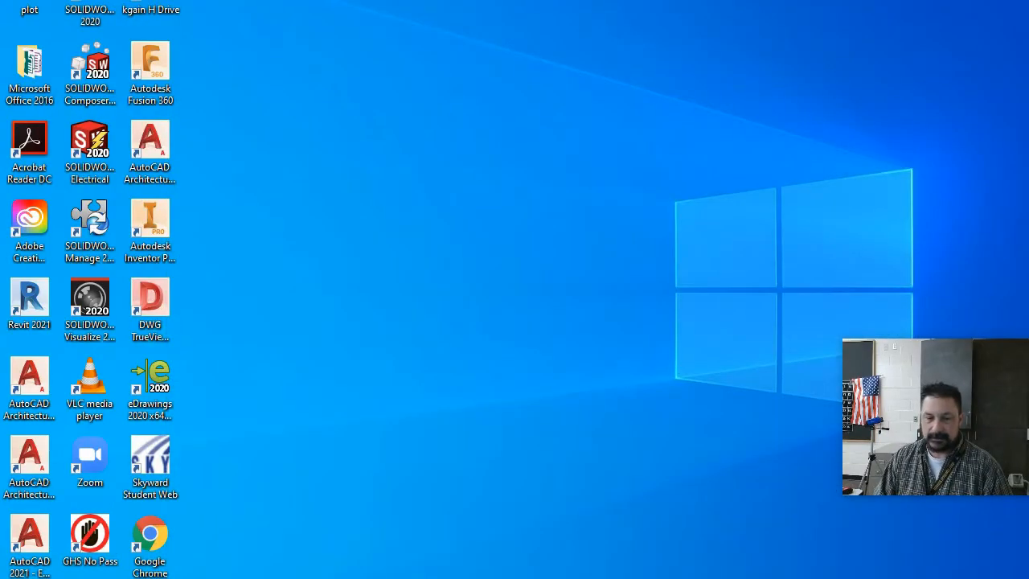
{"action": "mouse_move", "coordinate": [572, 577]}
{"action": "left_click", "coordinate": [426, 569]}
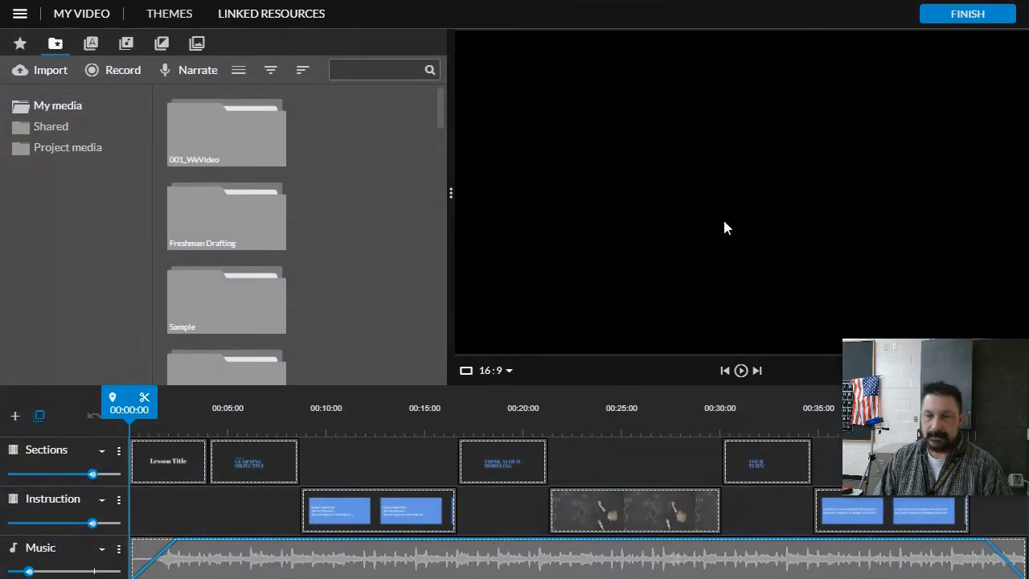
{"action": "left_click_drag", "start_coordinate": [924, 376], "coordinate": [912, 504]}
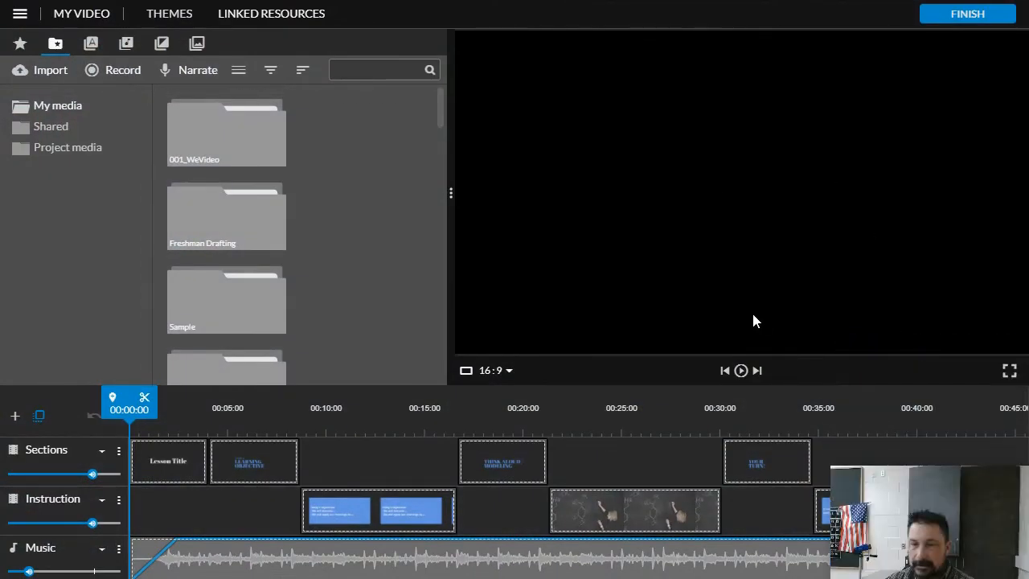
Step: Play the template's opening section and browse the clips in the 001_WeVideo media folder
{"action": "left_click", "coordinate": [742, 373]}
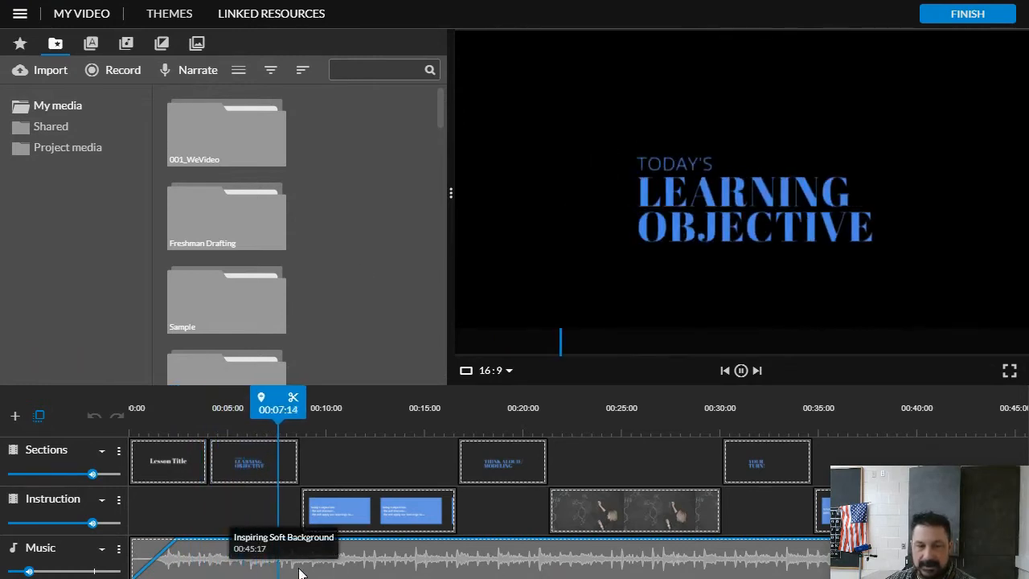
{"action": "left_click", "coordinate": [740, 371]}
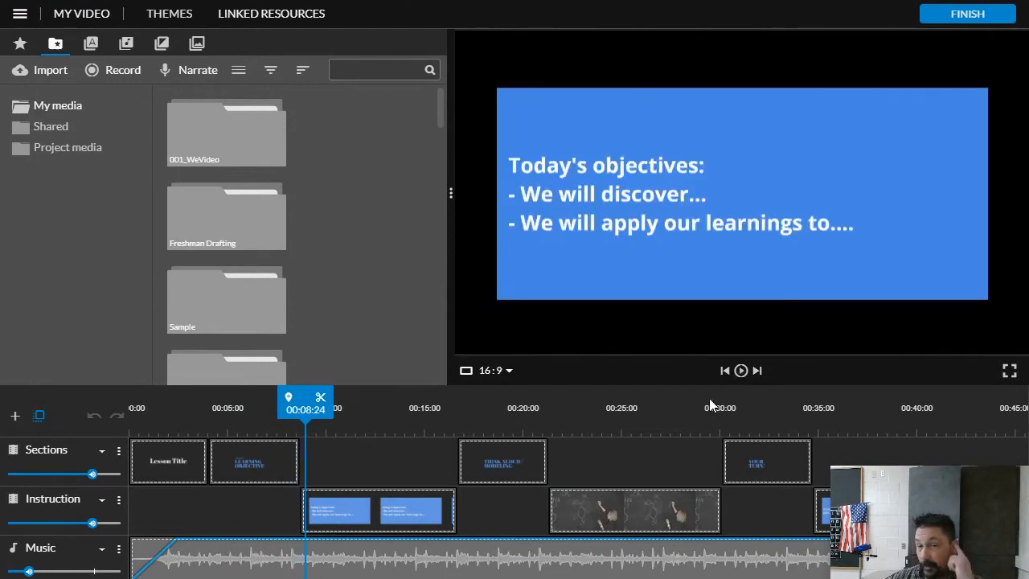
{"action": "left_click_drag", "start_coordinate": [305, 404], "coordinate": [234, 404]}
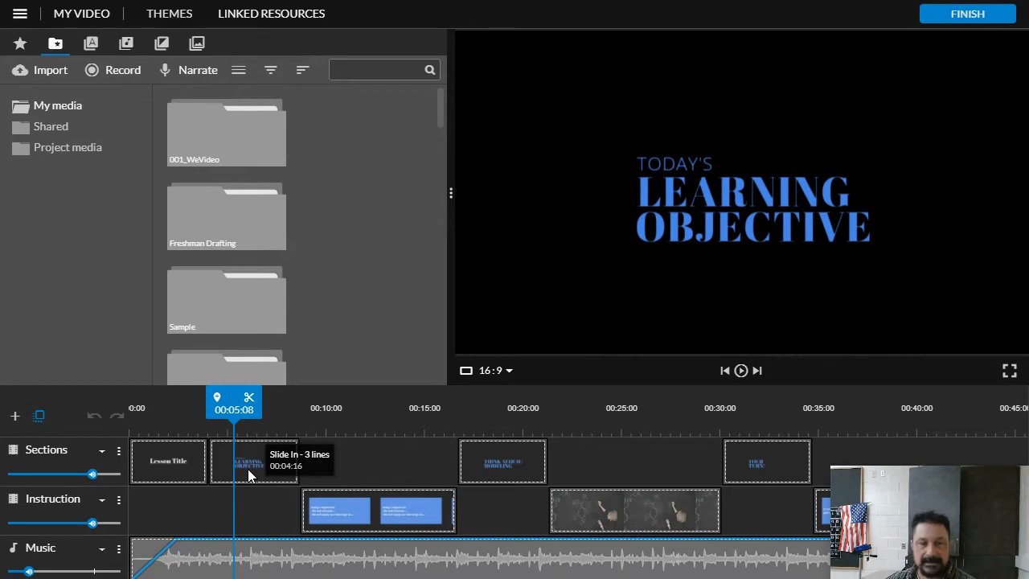
{"action": "double_click", "coordinate": [226, 152]}
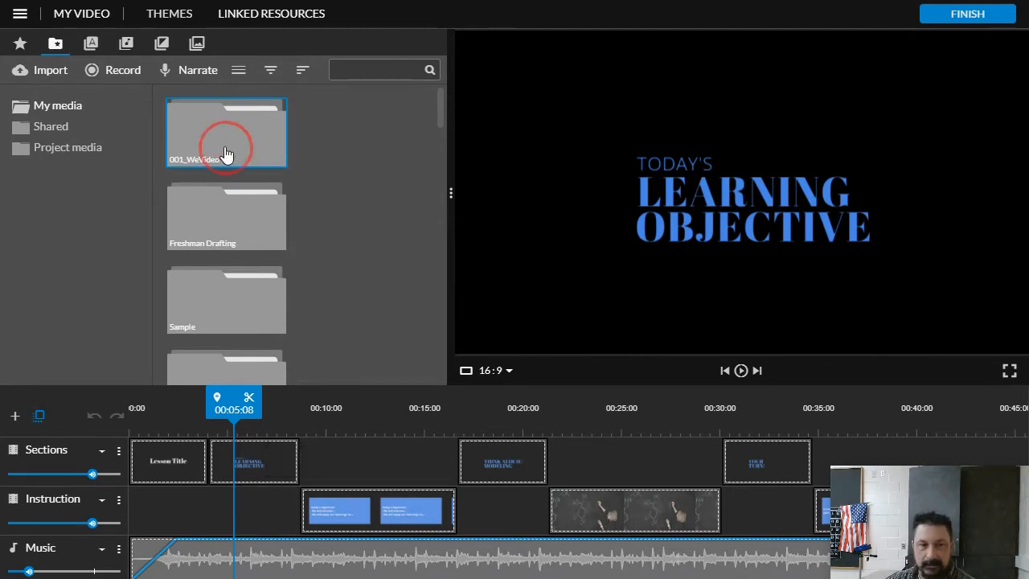
{"action": "left_click_drag", "start_coordinate": [440, 149], "coordinate": [422, 361]}
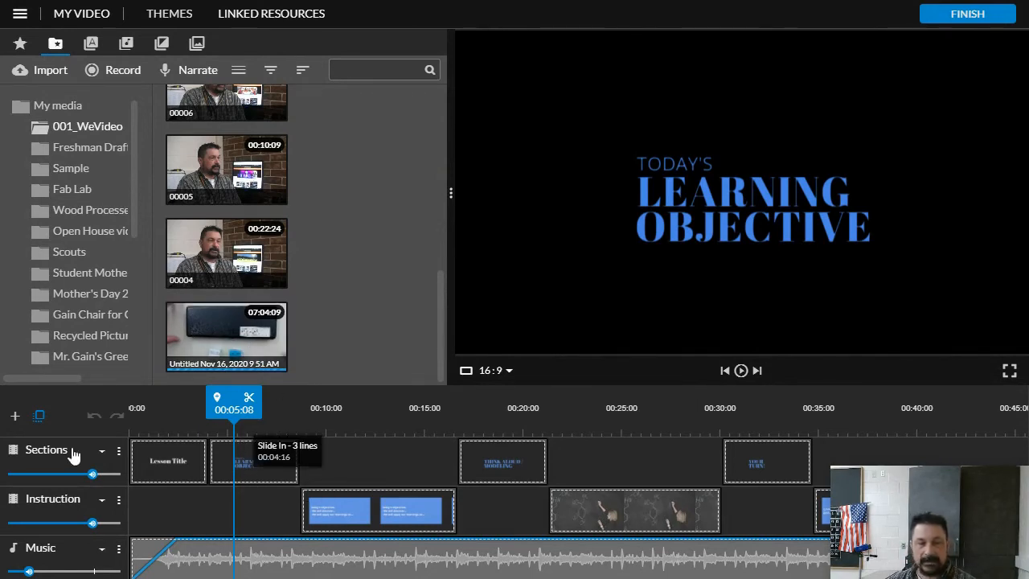
Step: Open the Learning Objective title for editing, try magenta as its first palette color and set it back to blue
{"action": "double_click", "coordinate": [262, 467]}
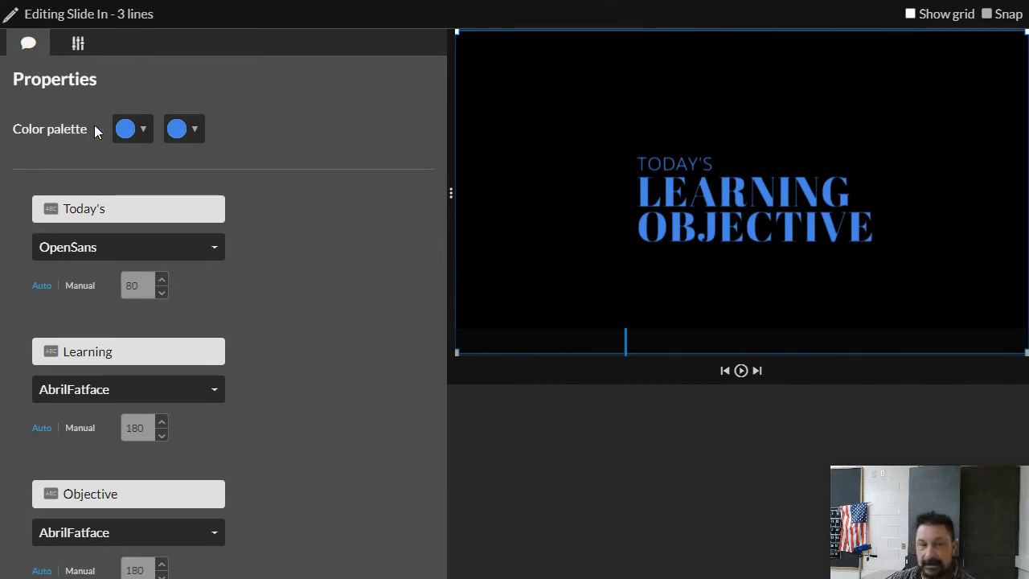
{"action": "left_click", "coordinate": [141, 133]}
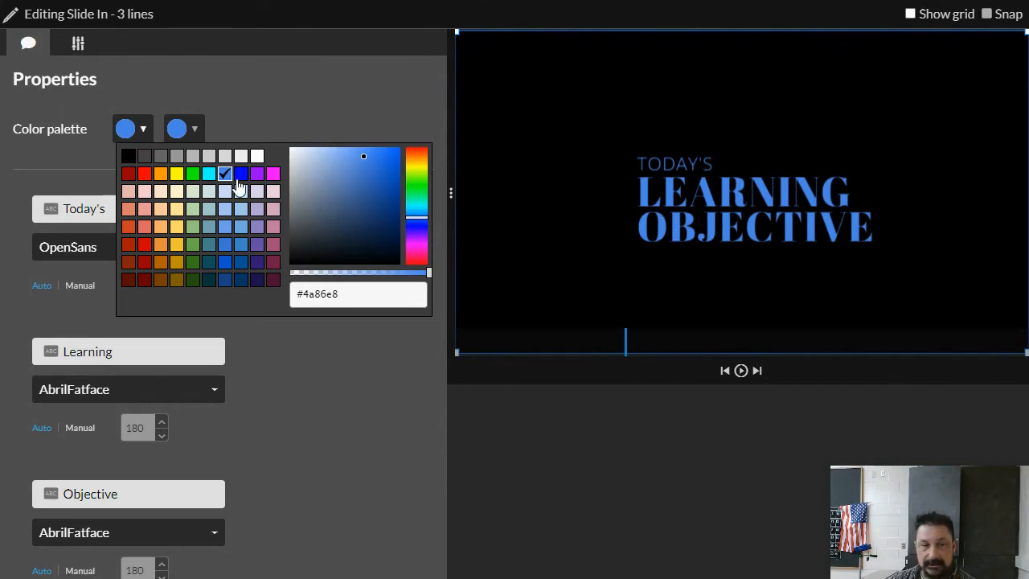
{"action": "left_click", "coordinate": [274, 174]}
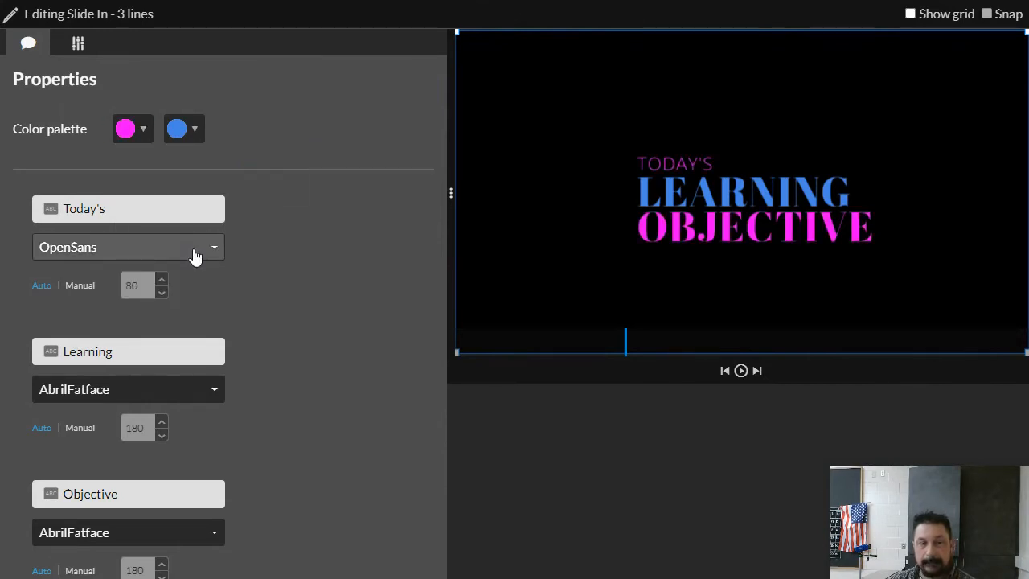
{"action": "left_click", "coordinate": [143, 131]}
{"action": "left_click", "coordinate": [233, 172]}
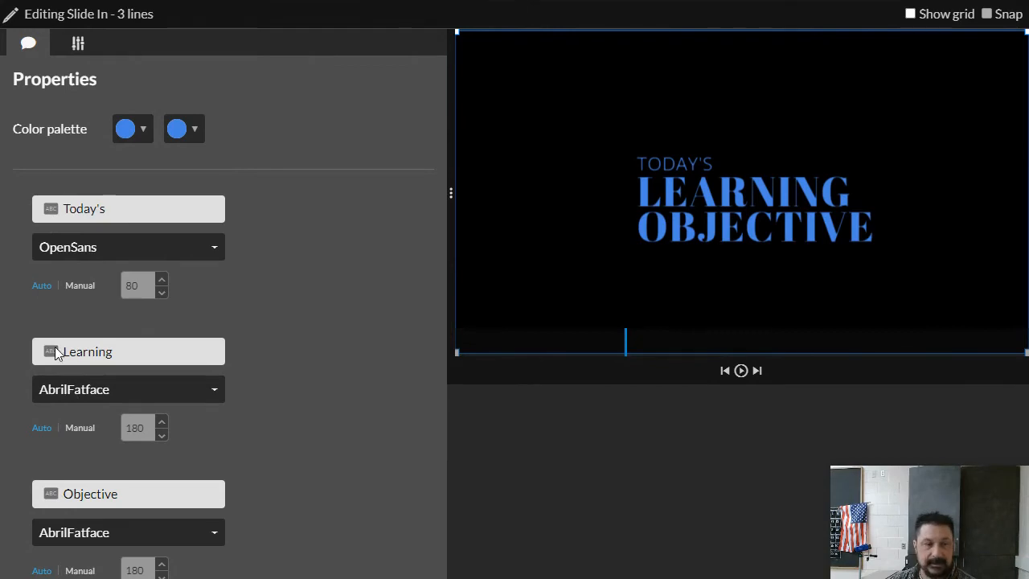
Step: Replace the title's third line, Objective, with "tARGETS" and save the title changes
{"action": "double_click", "coordinate": [91, 492]}
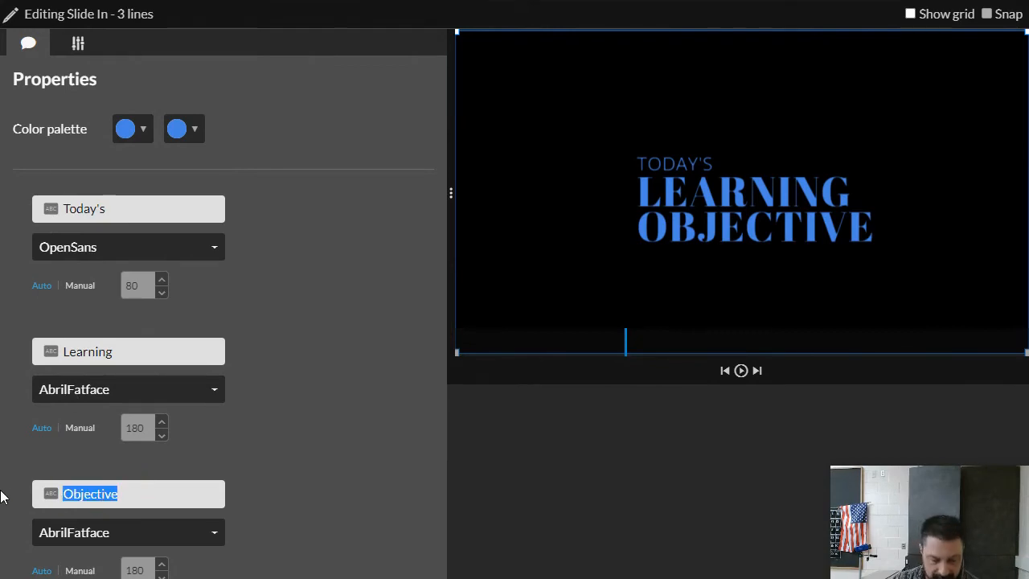
{"action": "type", "text": "tA"}
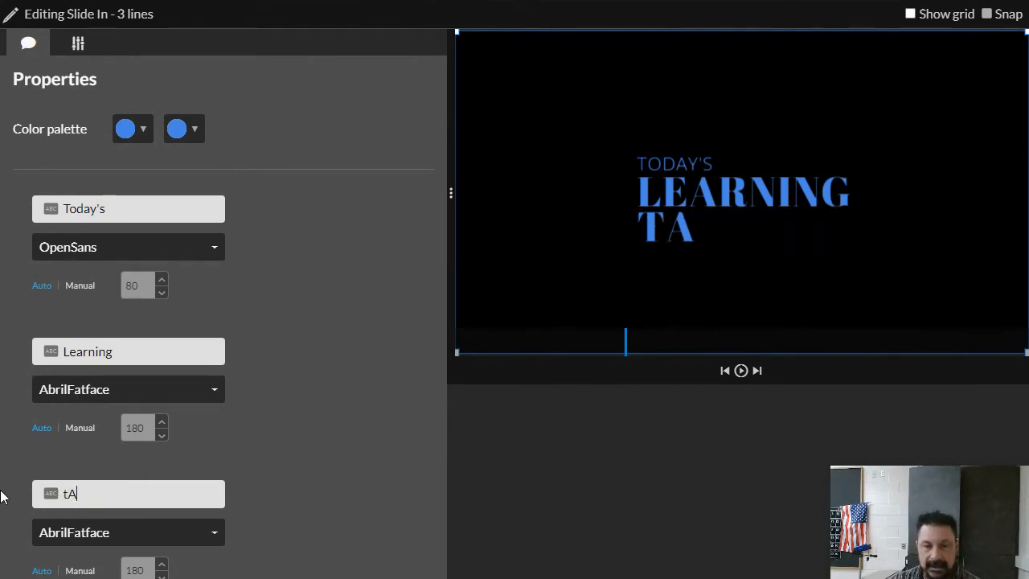
{"action": "type", "text": "RGETS"}
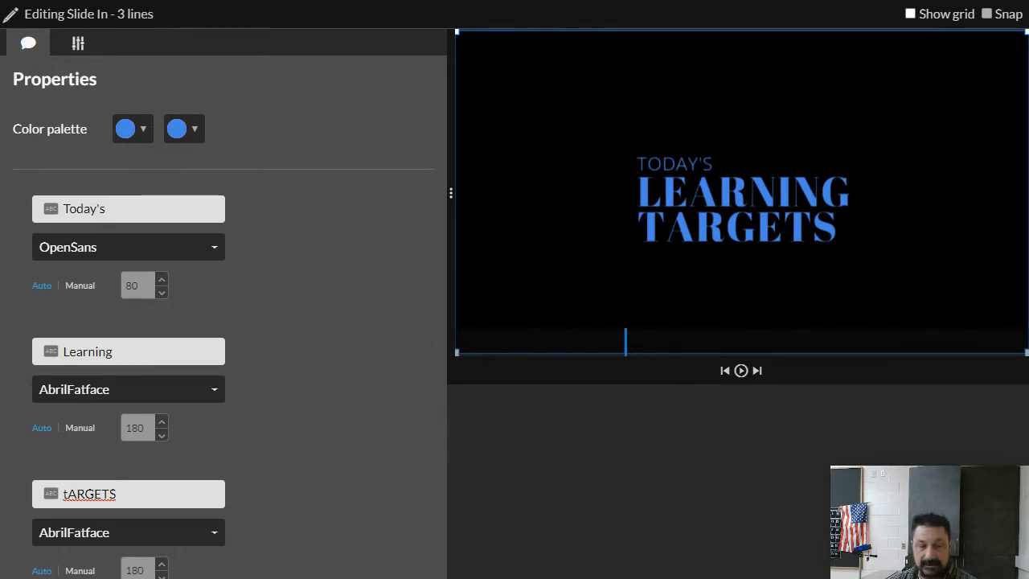
{"action": "left_click", "coordinate": [363, 576]}
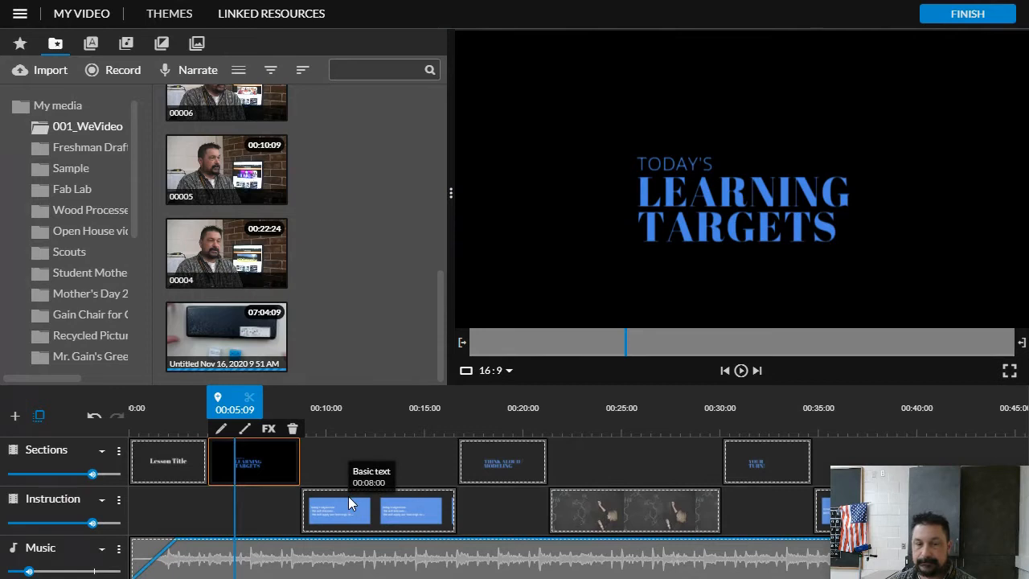
Step: Change the opening Lesson Title text to "Using a Digital Caliper" and save the title
{"action": "double_click", "coordinate": [161, 464]}
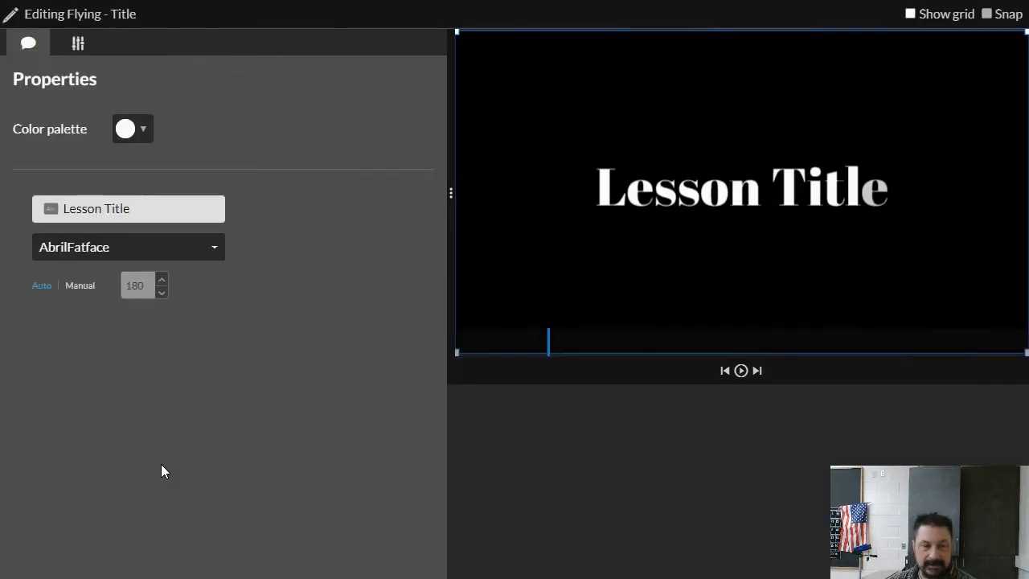
{"action": "left_click_drag", "start_coordinate": [170, 208], "coordinate": [33, 199]}
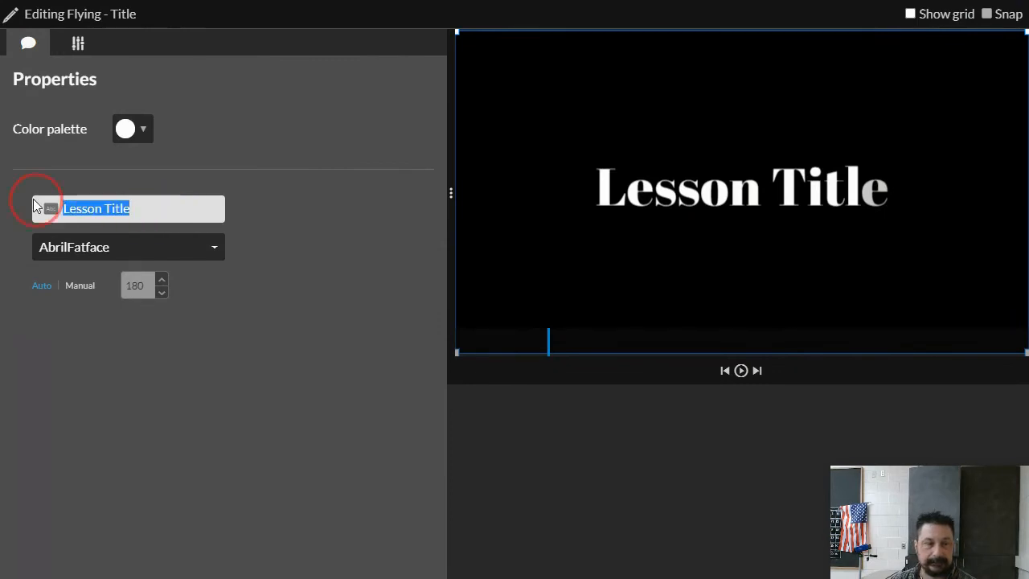
{"action": "type", "text": "uS"}
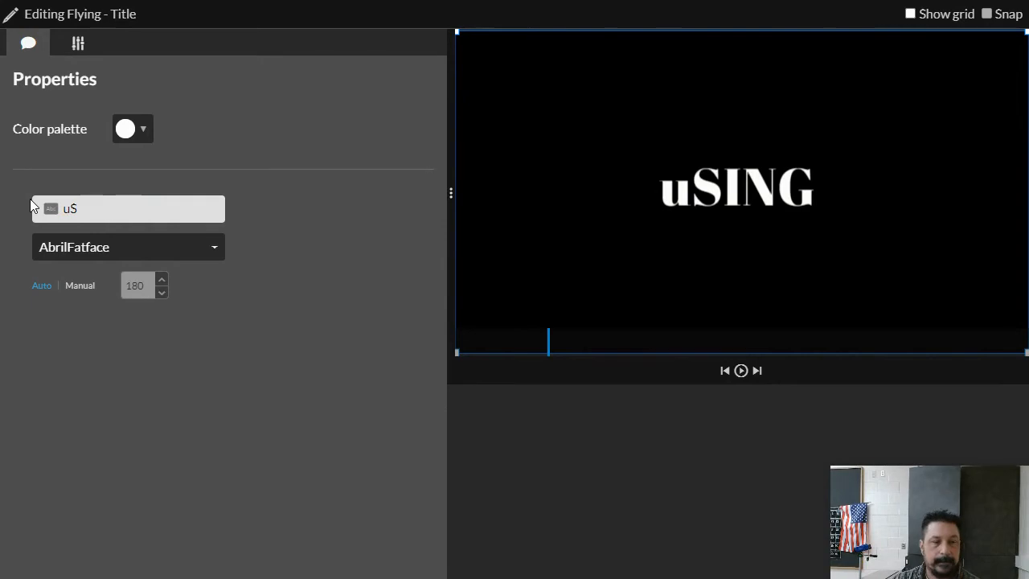
{"action": "key", "text": "BackSpace"}
{"action": "key", "text": "BackSpace"}
{"action": "type", "text": "Using a Digital Cali"}
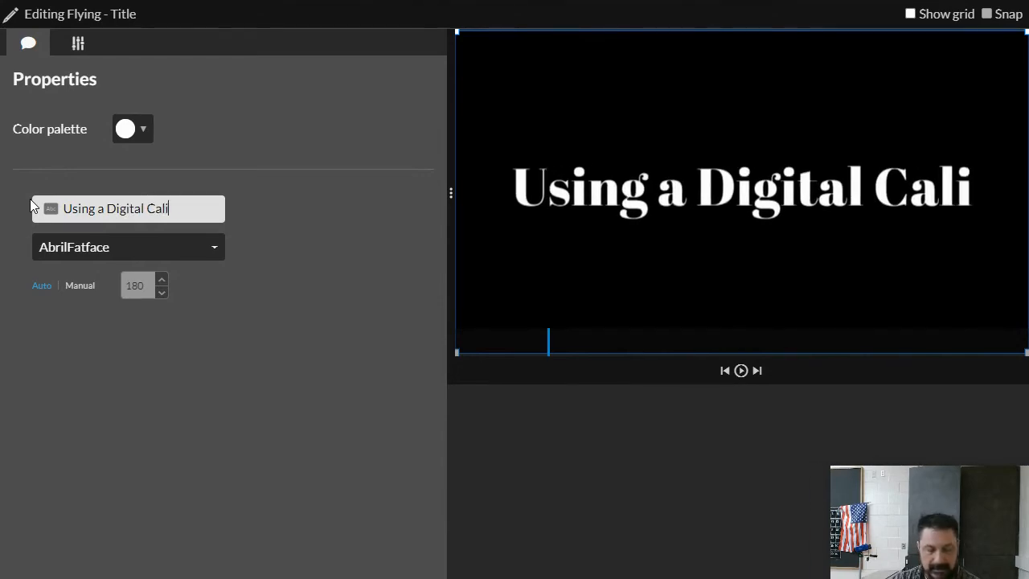
{"action": "type", "text": "p[er"}
{"action": "key", "text": "BackSpace"}
{"action": "key", "text": "BackSpace"}
{"action": "key", "text": "BackSpace"}
{"action": "type", "text": "er"}
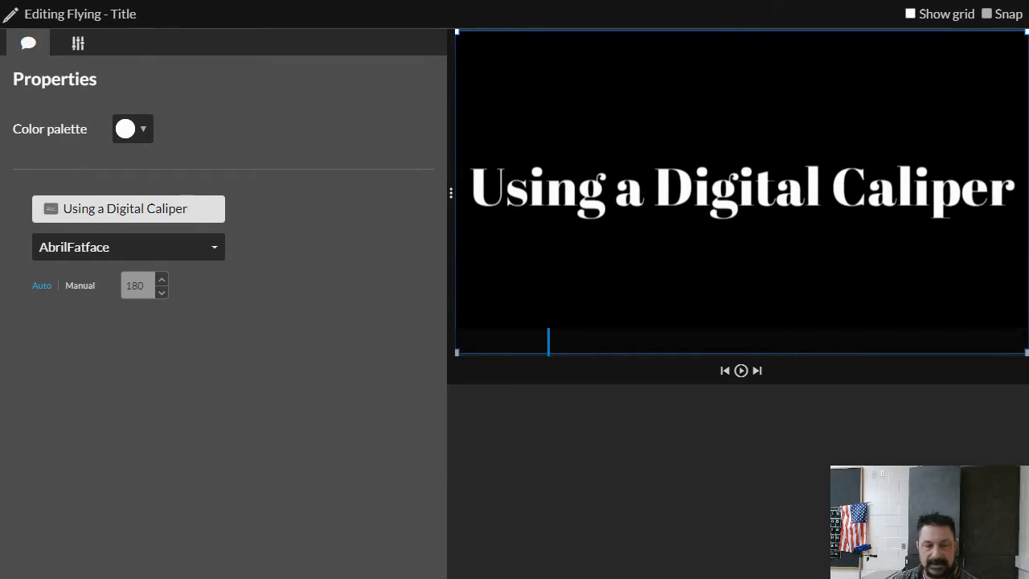
{"action": "left_click", "coordinate": [484, 576]}
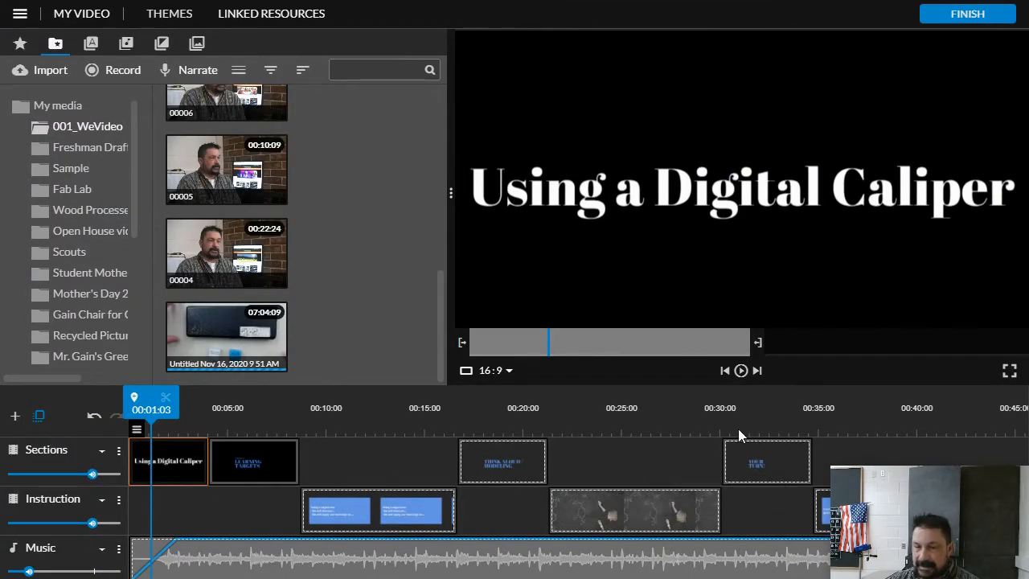
Step: Play the edit from the start through both titles to the "Today's objectives" text clip
{"action": "left_click_drag", "start_coordinate": [151, 395], "coordinate": [126, 396]}
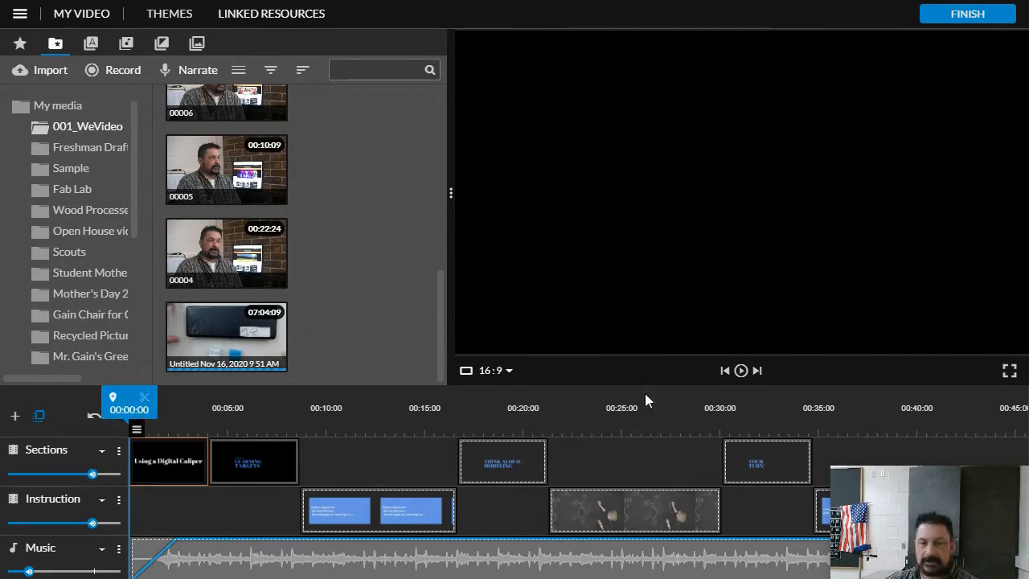
{"action": "left_click", "coordinate": [741, 370]}
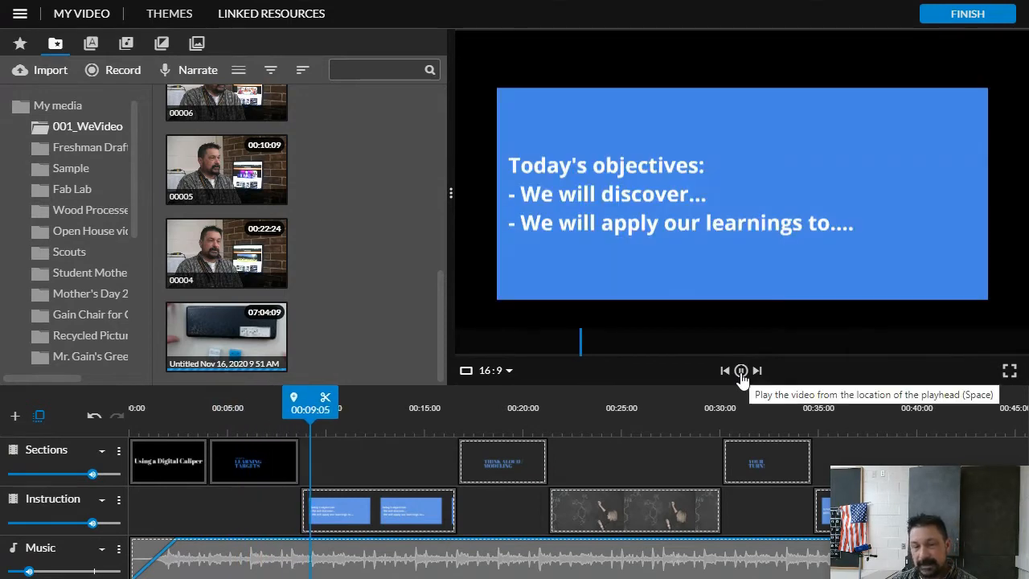
{"action": "left_click", "coordinate": [741, 371]}
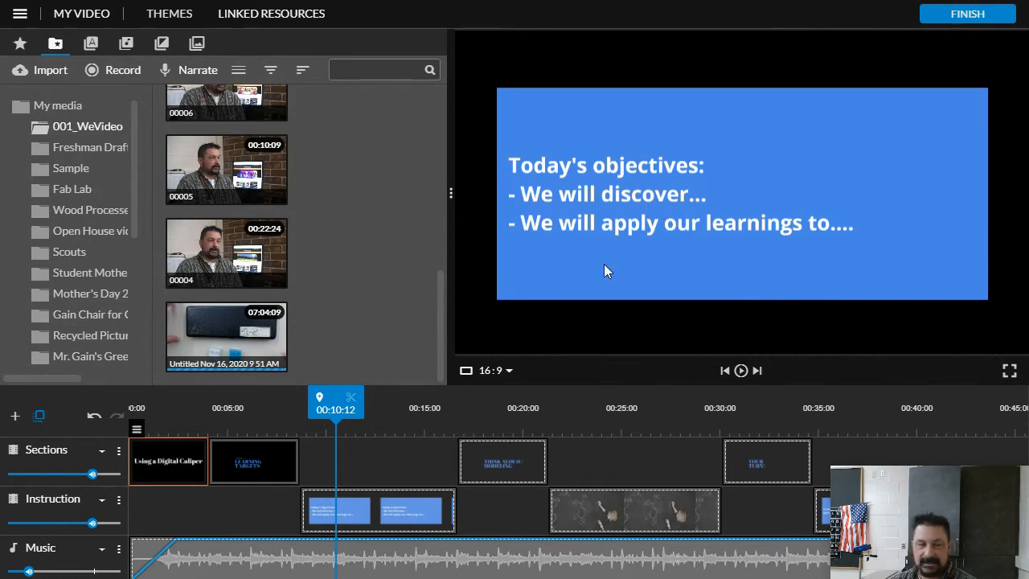
Step: Delete the "Today's objectives" text clip from the Instruction track
{"action": "left_click", "coordinate": [378, 516]}
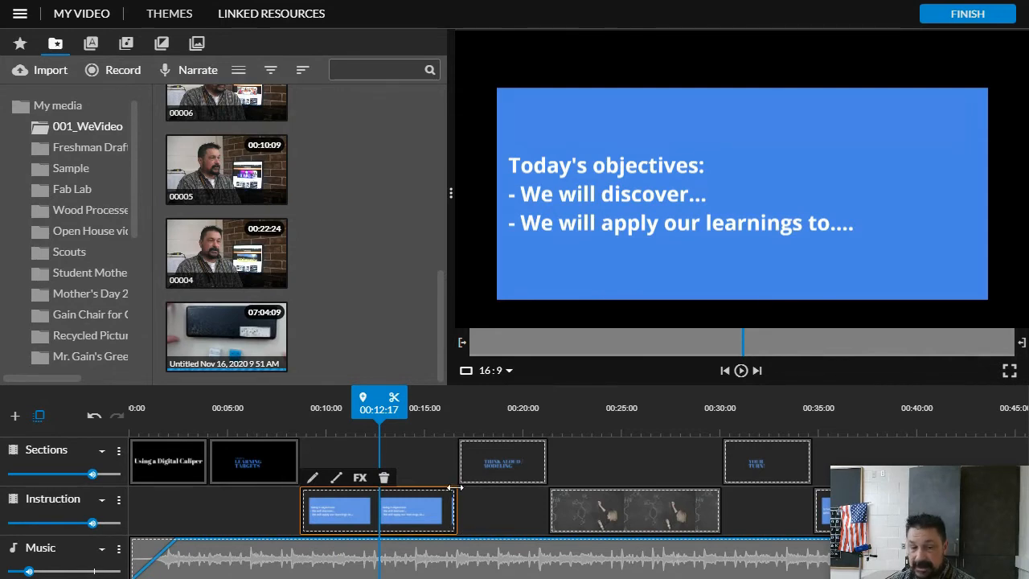
{"action": "key", "text": "Delete"}
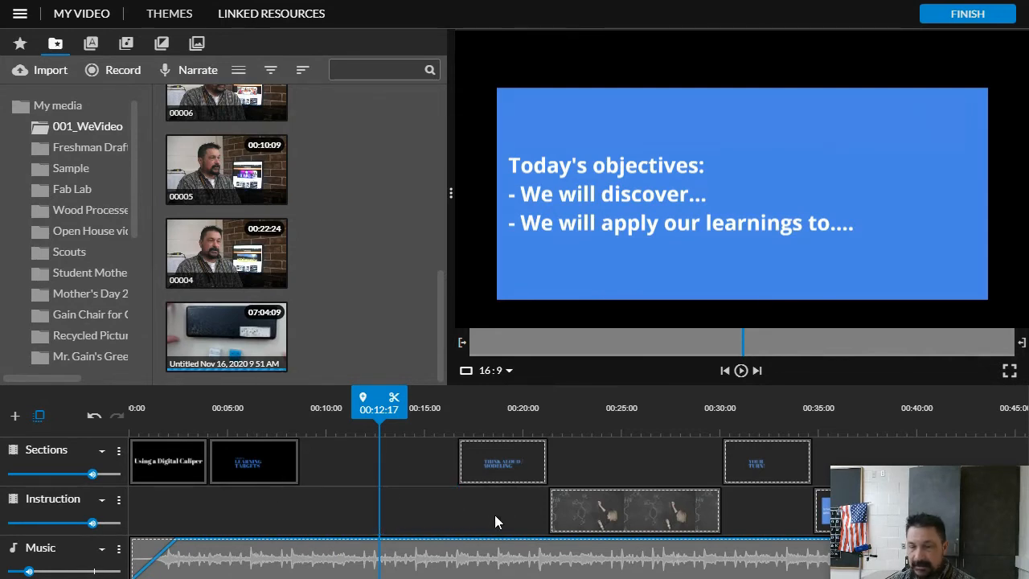
{"action": "left_click", "coordinate": [504, 487]}
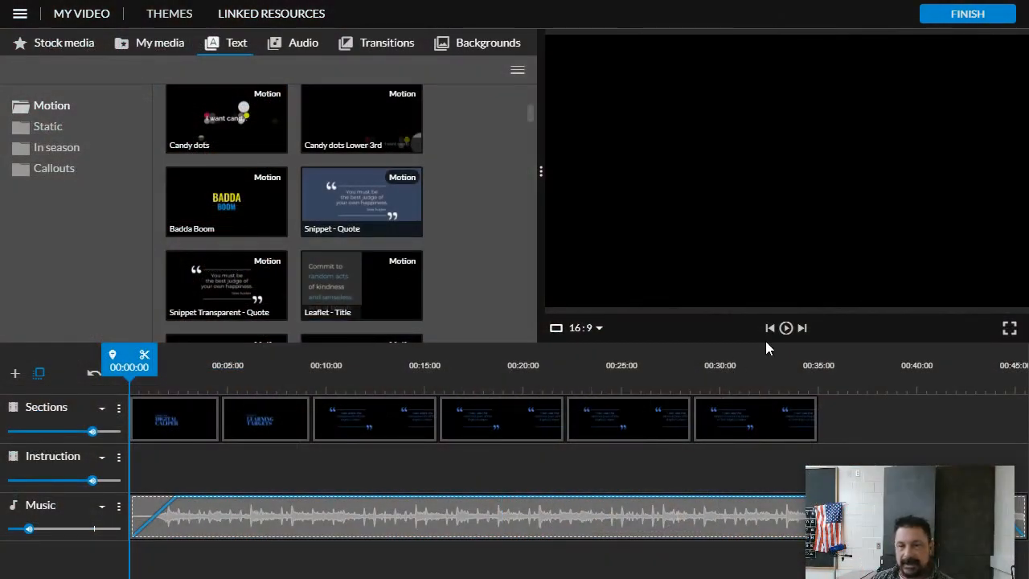
Step: Play the "Using the Digital Caliper" title from the start and return the playhead to the beginning of the timeline
{"action": "left_click", "coordinate": [786, 329]}
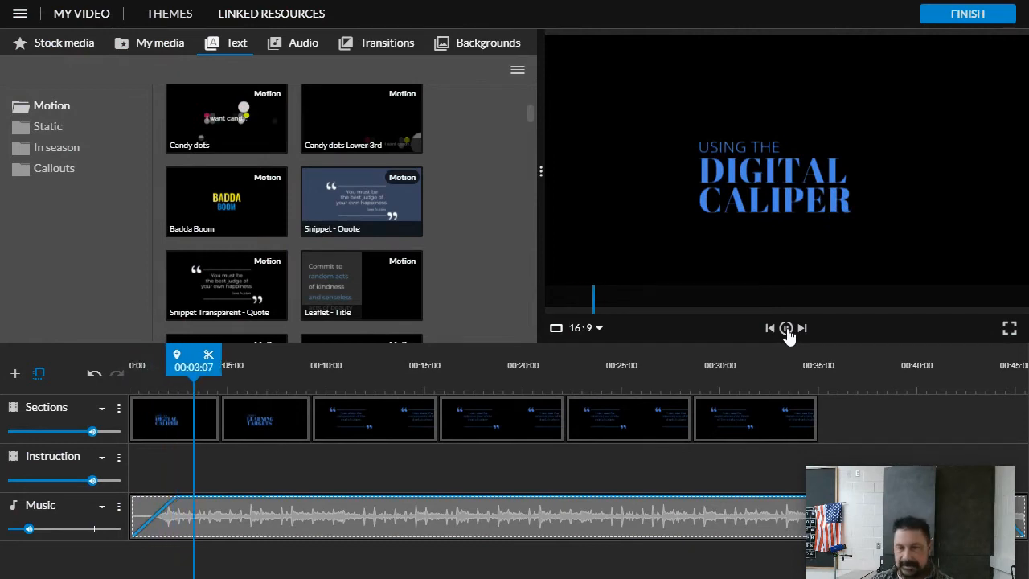
{"action": "left_click", "coordinate": [787, 328]}
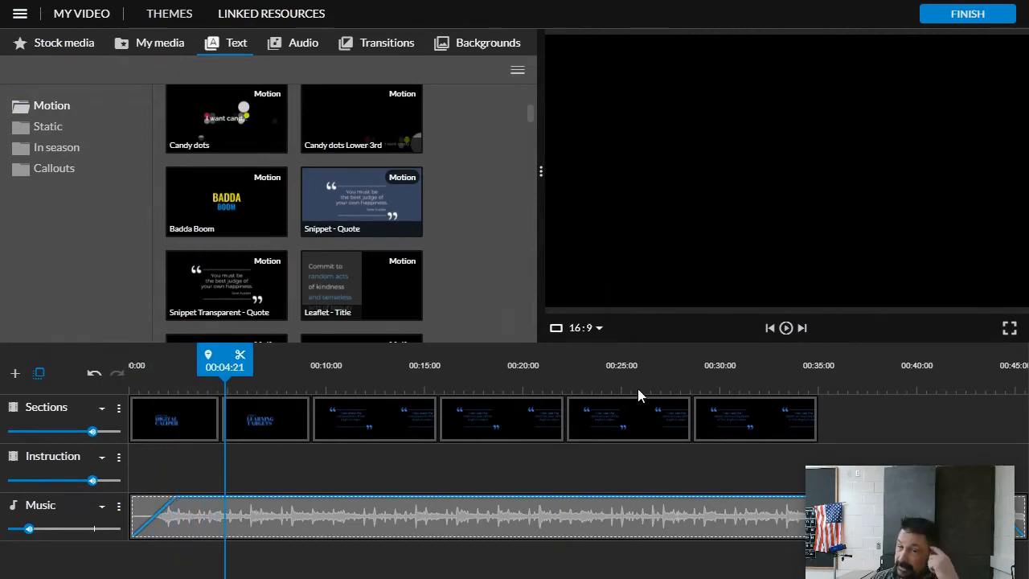
{"action": "left_click_drag", "start_coordinate": [224, 359], "coordinate": [131, 358]}
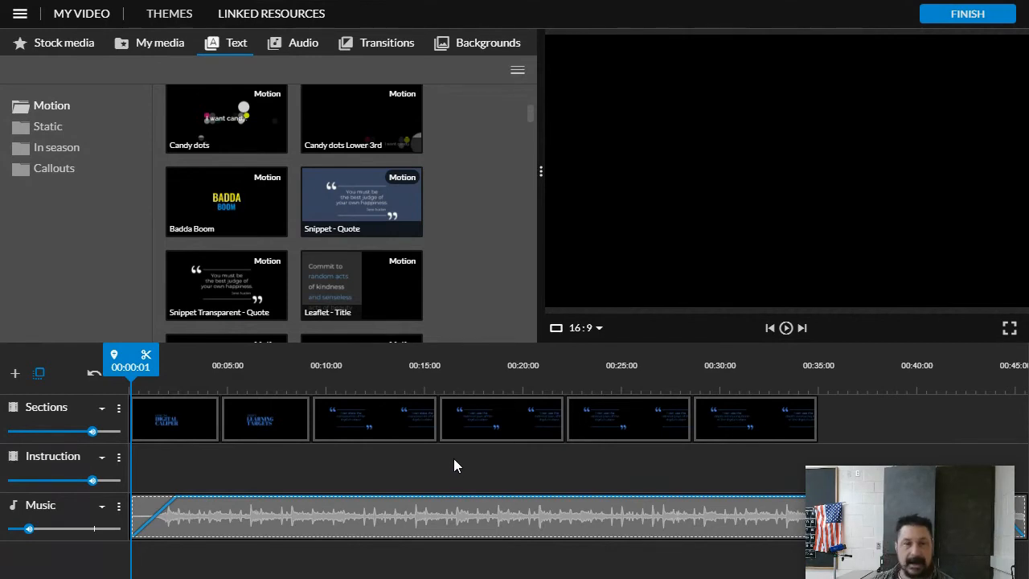
Step: Add the "Untitled Nov 16, 2020 9 51 AM" recording to the Instruction track at about 00:32:09, beneath the last quote title
{"action": "left_click", "coordinate": [137, 47]}
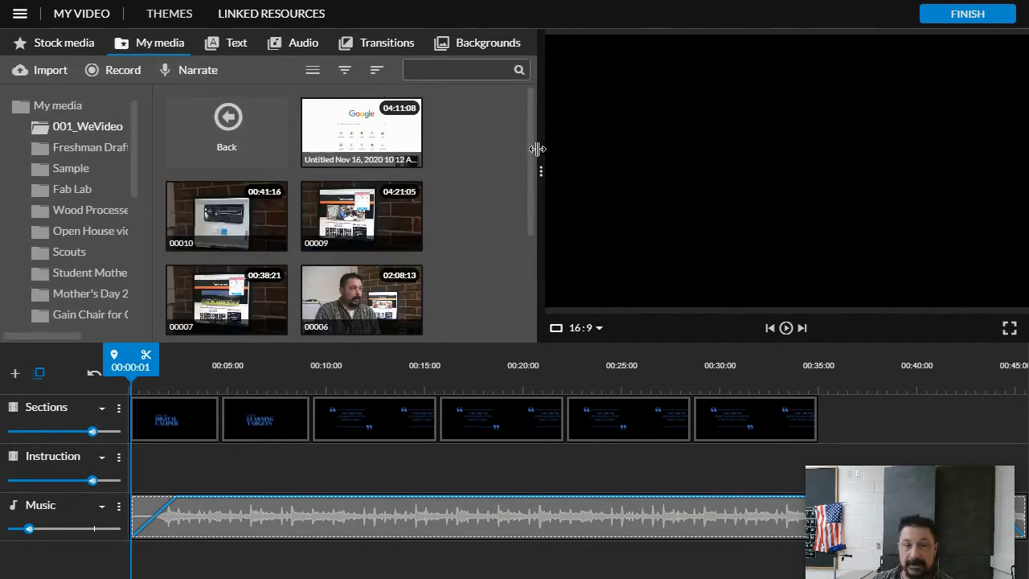
{"action": "left_click_drag", "start_coordinate": [528, 140], "coordinate": [518, 314]}
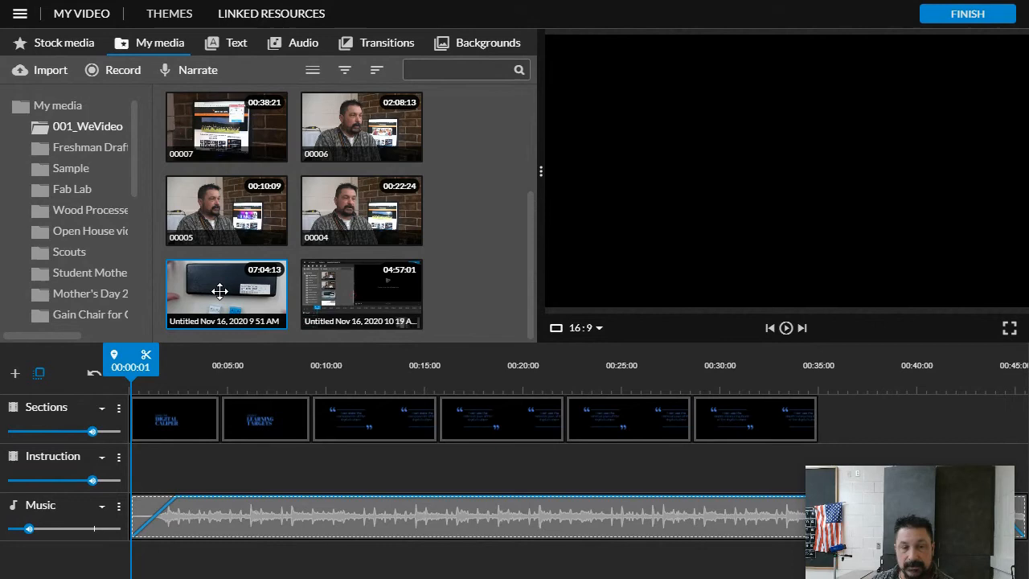
{"action": "left_click_drag", "start_coordinate": [220, 289], "coordinate": [799, 467]}
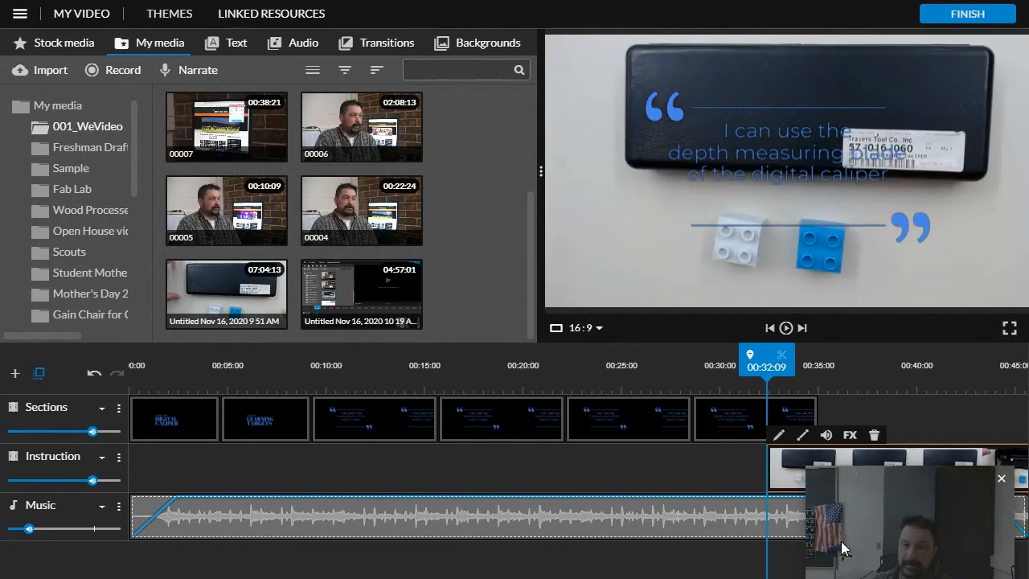
Step: Try the recording beneath the Digital Caliper title, starting at about 00:01:05, and play the overlap
{"action": "left_click_drag", "start_coordinate": [785, 458], "coordinate": [172, 460]}
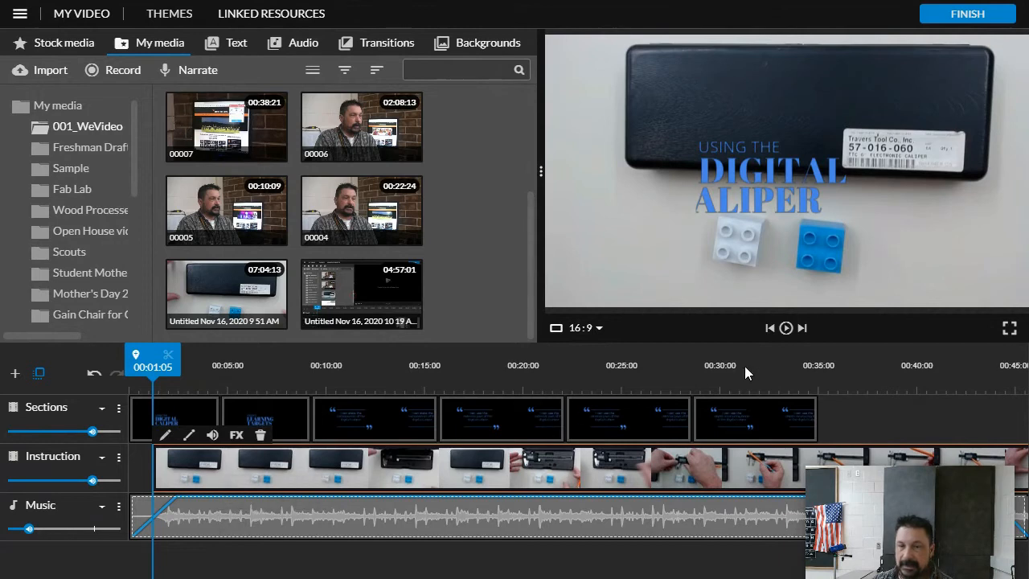
{"action": "left_click", "coordinate": [788, 329]}
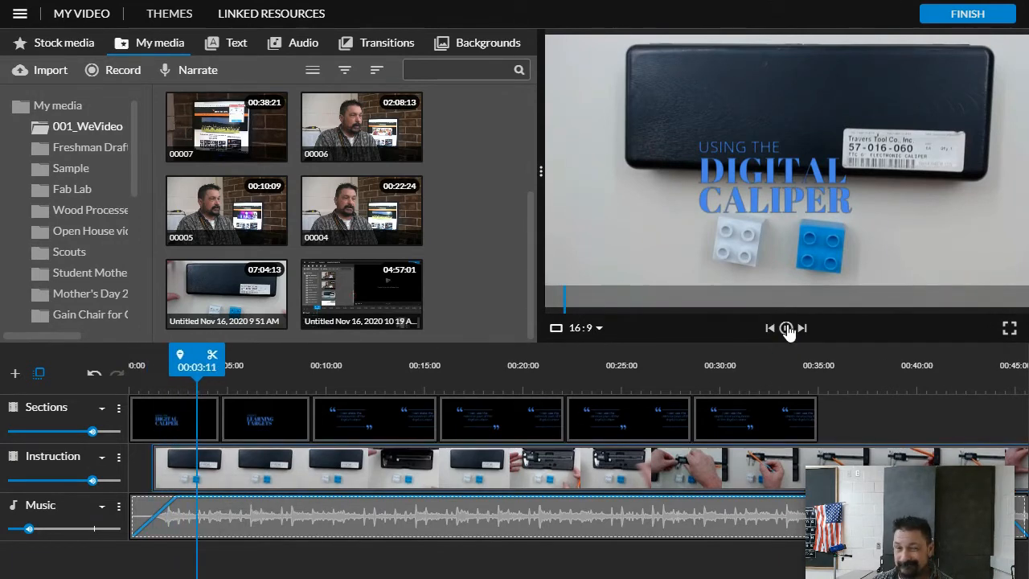
{"action": "left_click", "coordinate": [787, 329]}
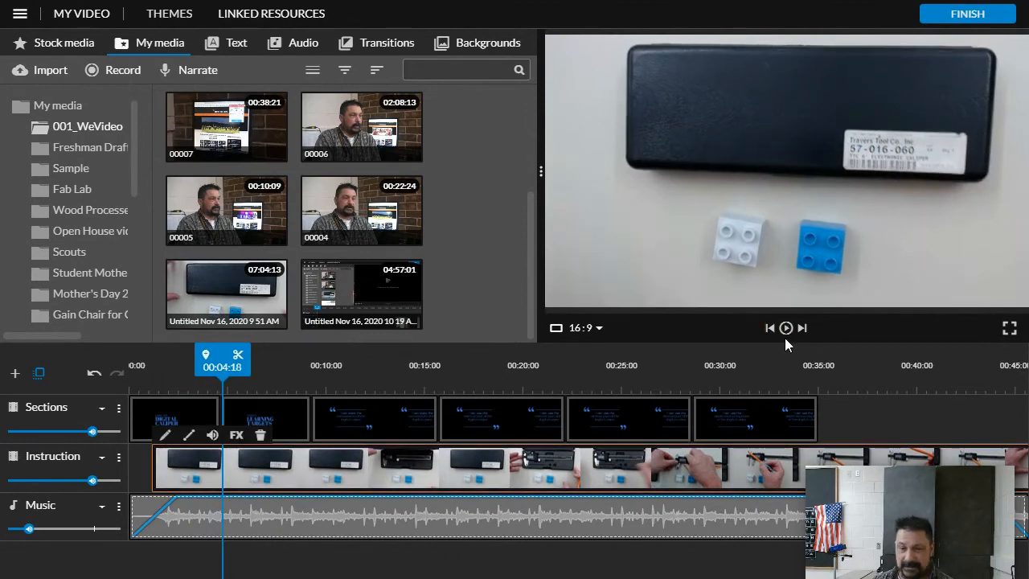
Step: Move the recording on the Instruction track to start right after the last quote title, at about 00:35:01
{"action": "left_click_drag", "start_coordinate": [174, 470], "coordinate": [836, 459]}
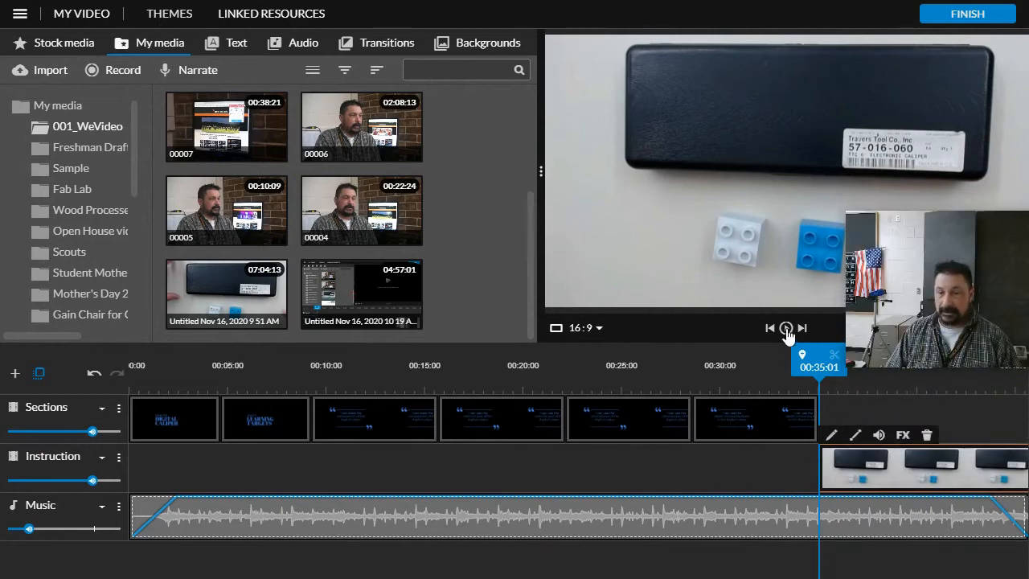
Step: Play the change from the last quote title to the caliper recording, starting at about 00:33:13
{"action": "left_click_drag", "start_coordinate": [821, 359], "coordinate": [790, 359]}
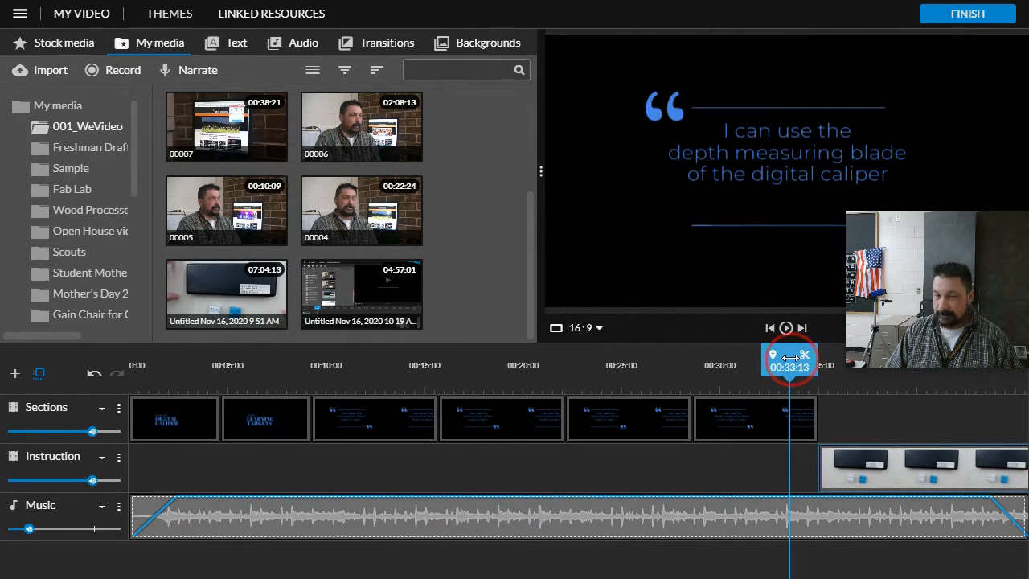
{"action": "left_click", "coordinate": [786, 328]}
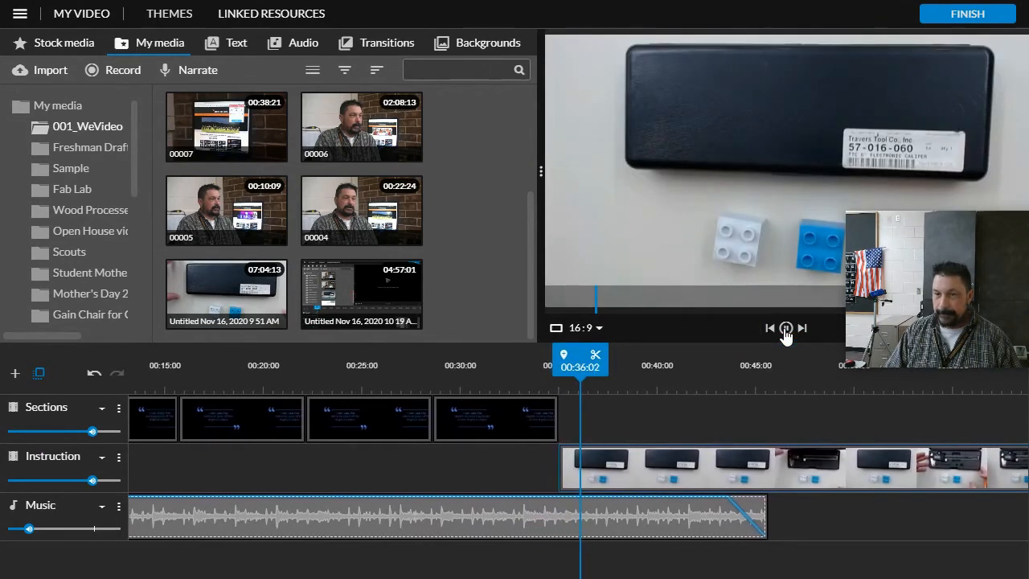
{"action": "left_click", "coordinate": [786, 328]}
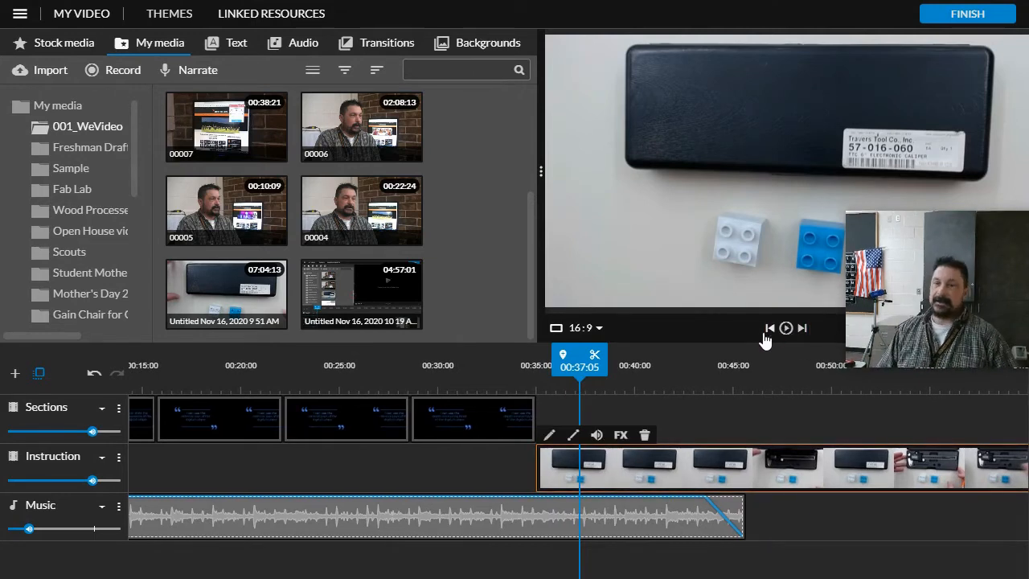
Step: Shorten the music clip so it ends with the last quote title, and play its fade-out from about 00:32:06
{"action": "left_click", "coordinate": [597, 518]}
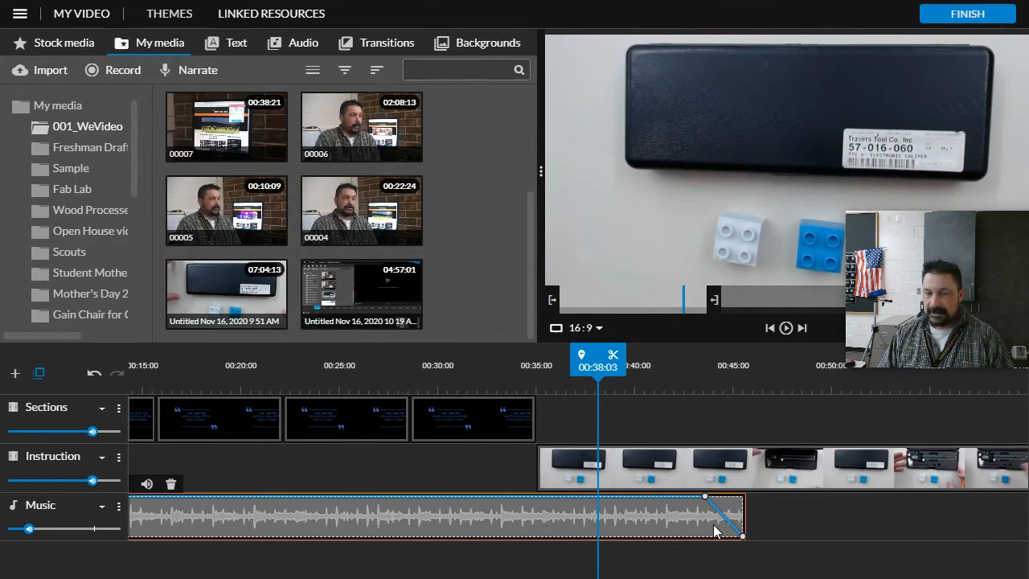
{"action": "left_click_drag", "start_coordinate": [745, 512], "coordinate": [535, 508]}
{"action": "left_click", "coordinate": [483, 373]}
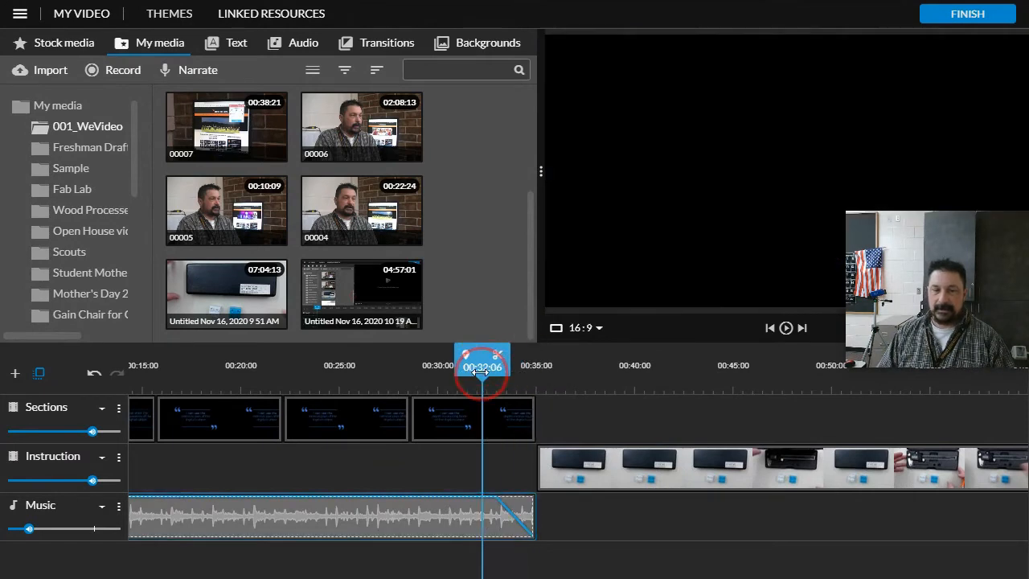
{"action": "left_click", "coordinate": [787, 330]}
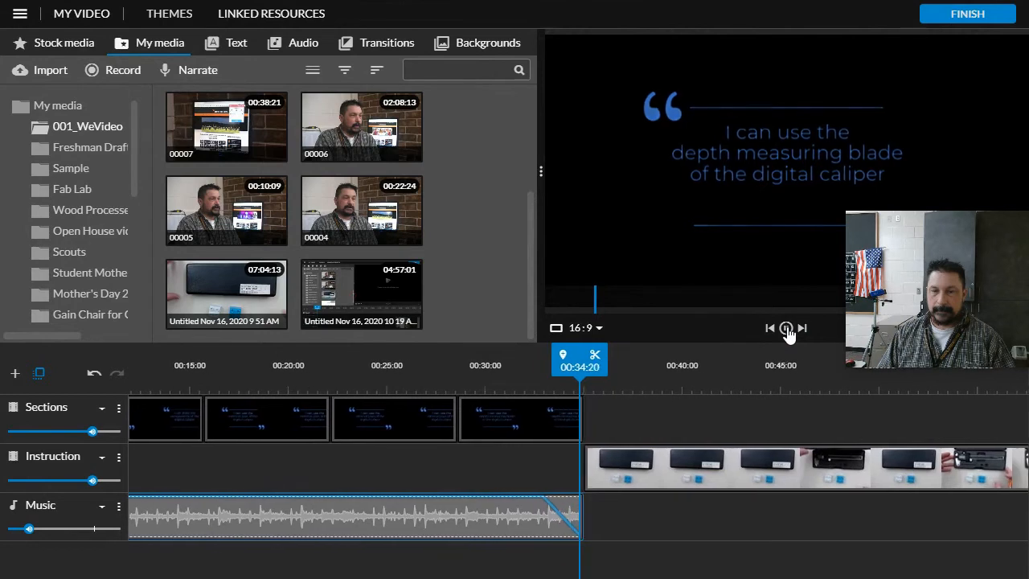
{"action": "left_click", "coordinate": [787, 329]}
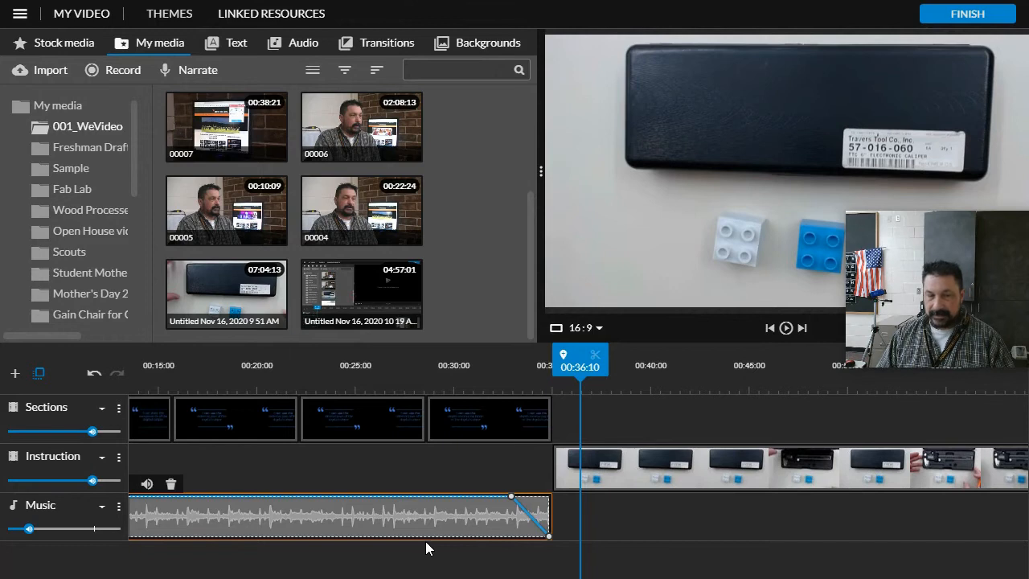
Step: Play the opening of the recording to find a cut point and split the clip at 00:41:19
{"action": "left_click", "coordinate": [592, 469]}
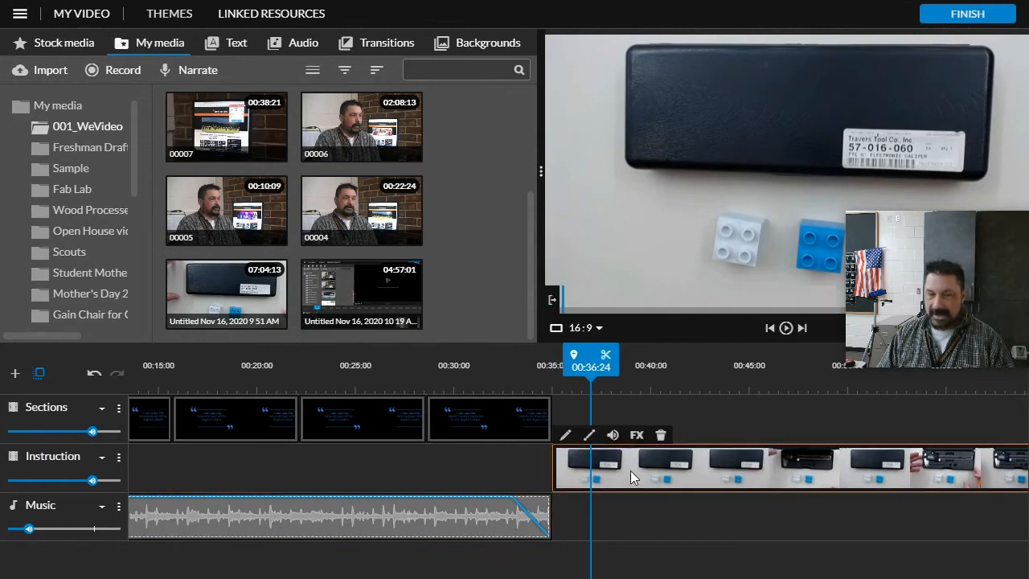
{"action": "left_click", "coordinate": [787, 330]}
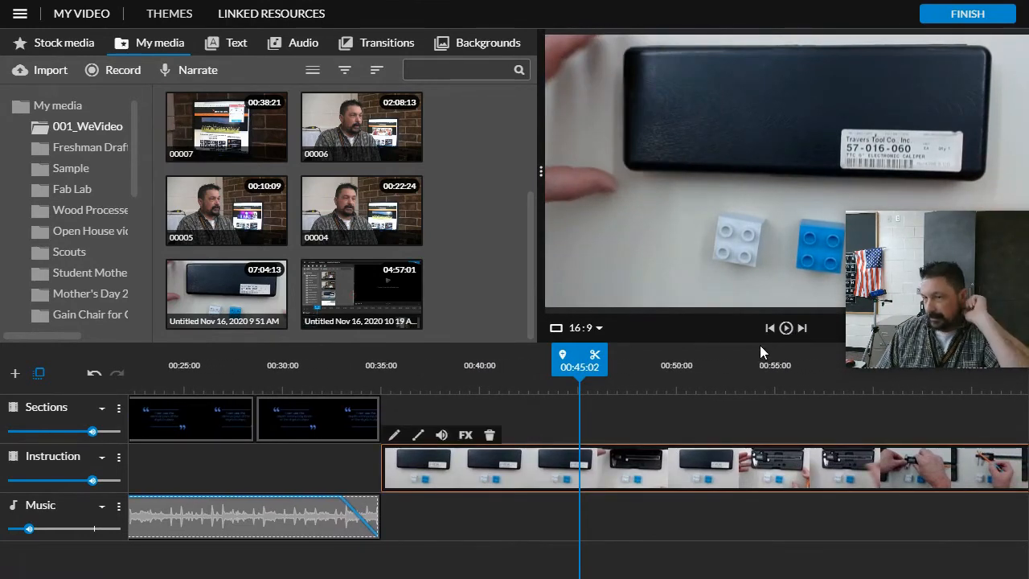
{"action": "left_click_drag", "start_coordinate": [572, 362], "coordinate": [526, 361]}
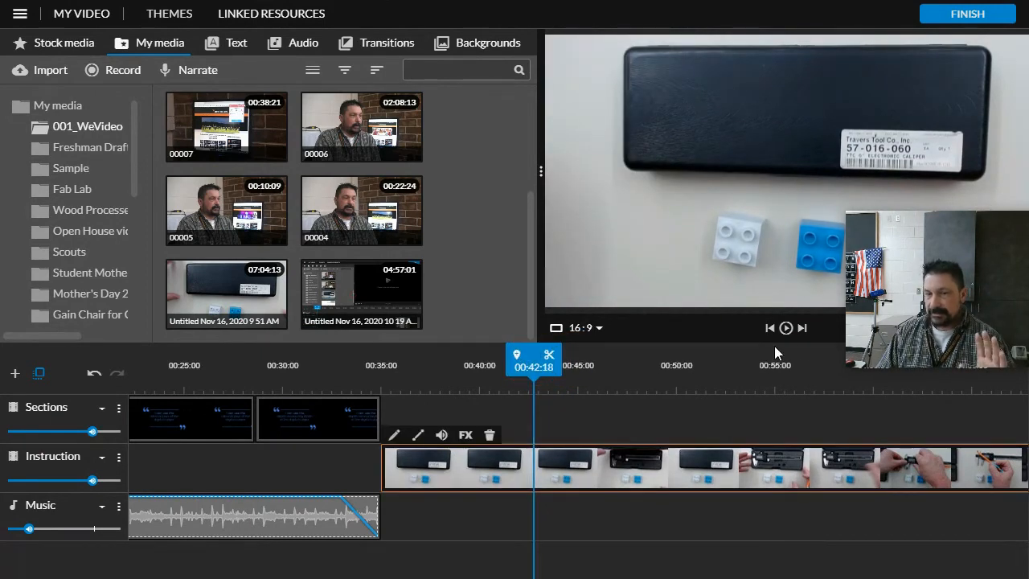
{"action": "left_click", "coordinate": [787, 329]}
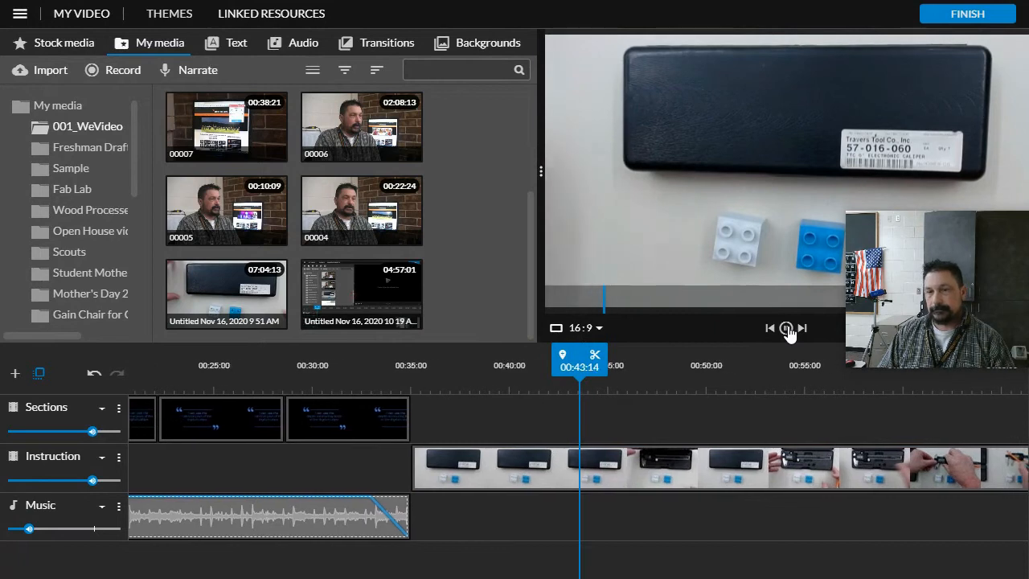
{"action": "left_click", "coordinate": [788, 328]}
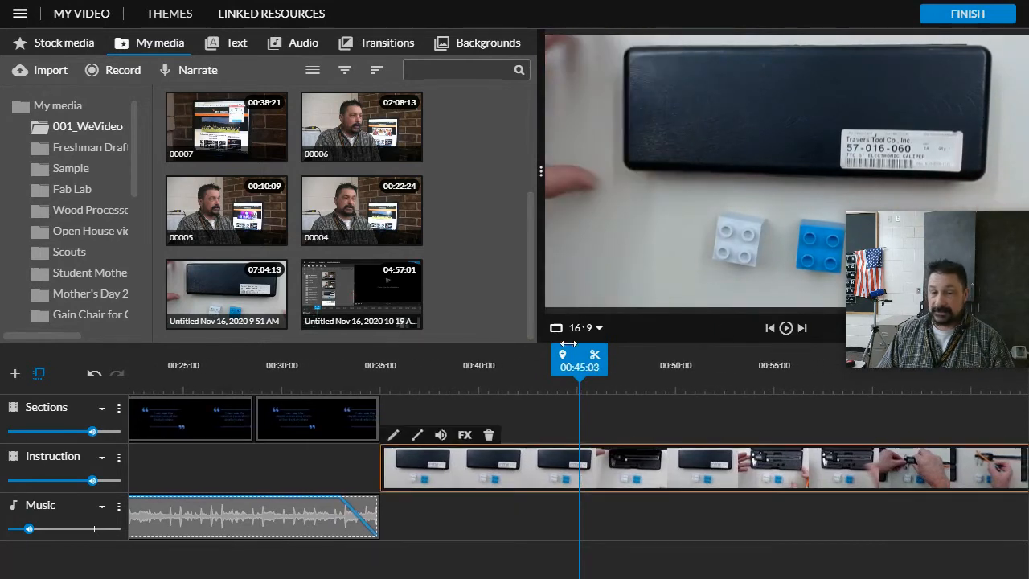
{"action": "left_click_drag", "start_coordinate": [580, 361], "coordinate": [487, 361]}
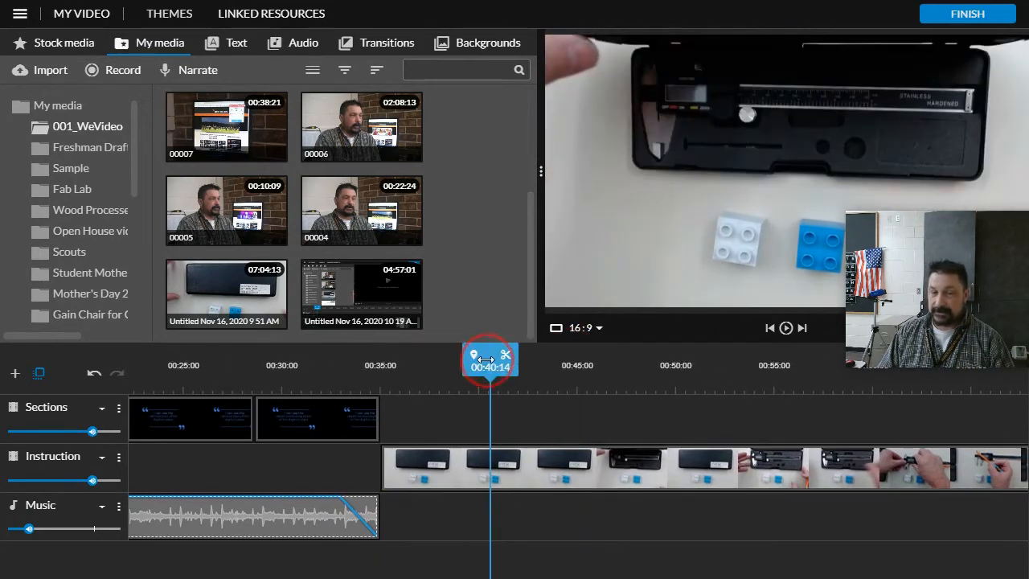
{"action": "left_click", "coordinate": [786, 330]}
{"action": "left_click", "coordinate": [786, 329]}
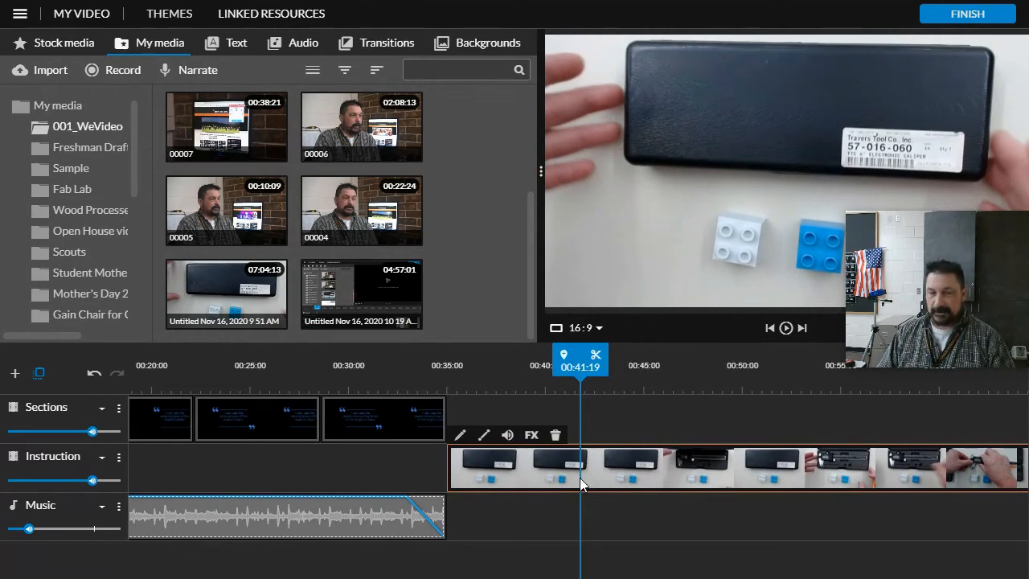
{"action": "left_click", "coordinate": [595, 354]}
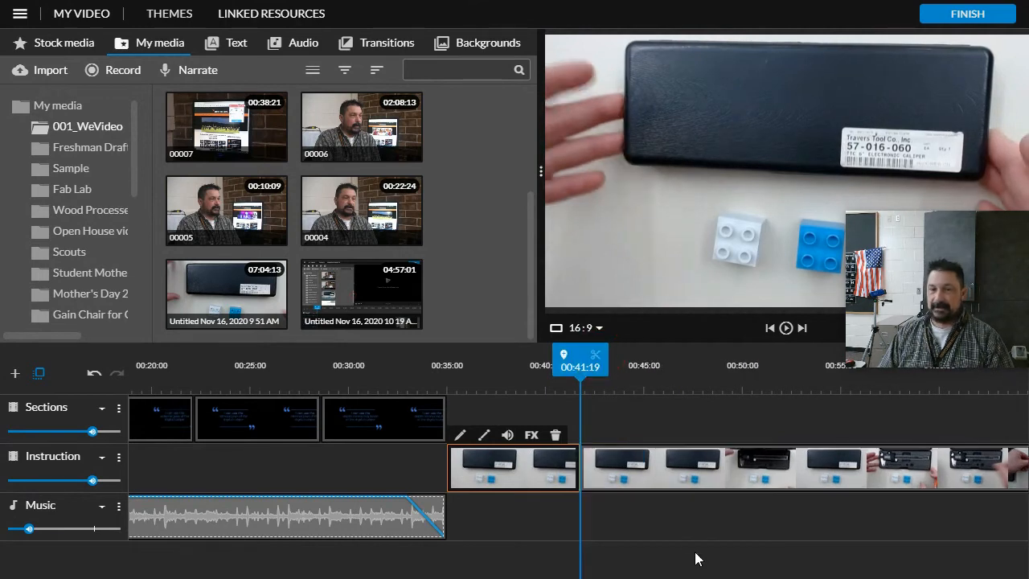
Step: Delete the first piece of the split recording, move the remainder to start at about 00:35:01, and play the join
{"action": "left_click", "coordinate": [786, 329]}
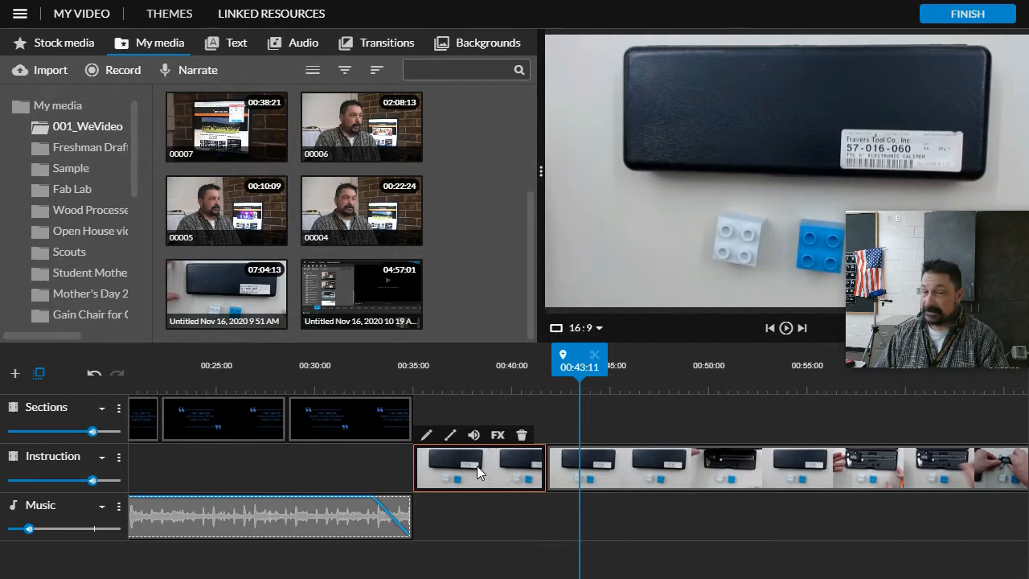
{"action": "key", "text": "Delete"}
{"action": "left_click_drag", "start_coordinate": [764, 478], "coordinate": [643, 478]}
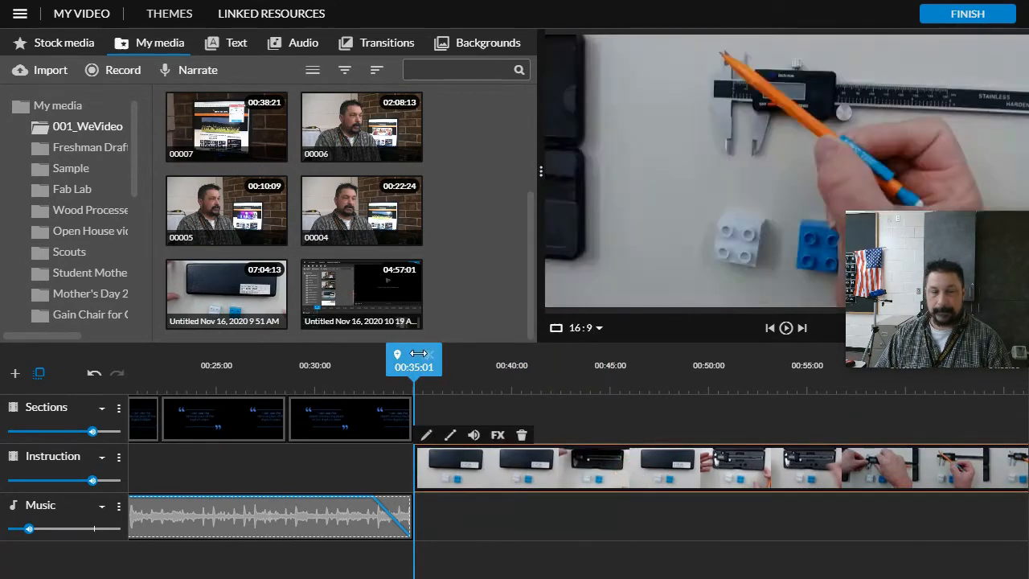
{"action": "left_click_drag", "start_coordinate": [419, 353], "coordinate": [380, 358]}
{"action": "left_click", "coordinate": [787, 328]}
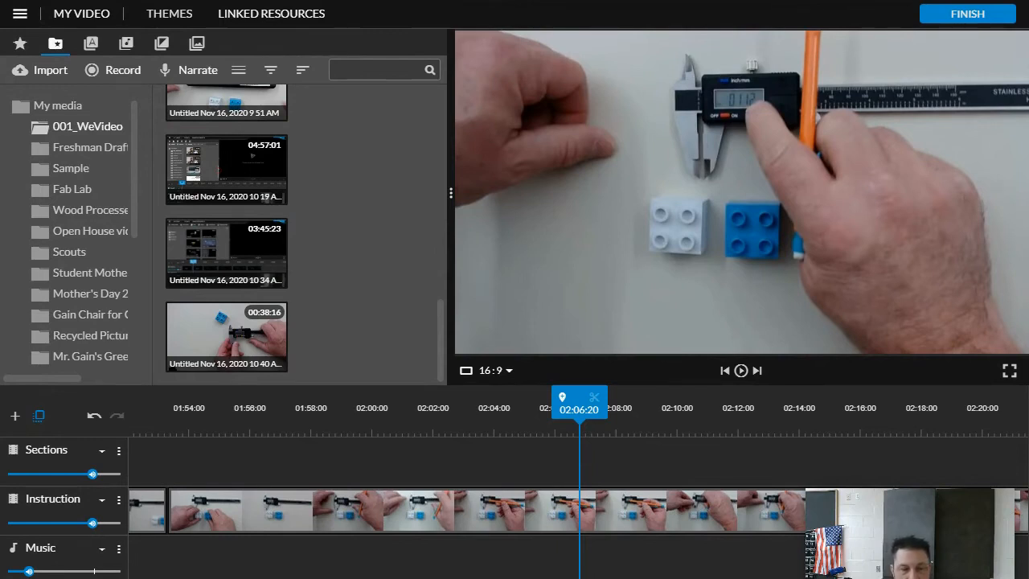
Step: Return the playhead to the start and examine the layout of the section titles, Instruction clips and music at different timeline scales
{"action": "left_click", "coordinate": [725, 370]}
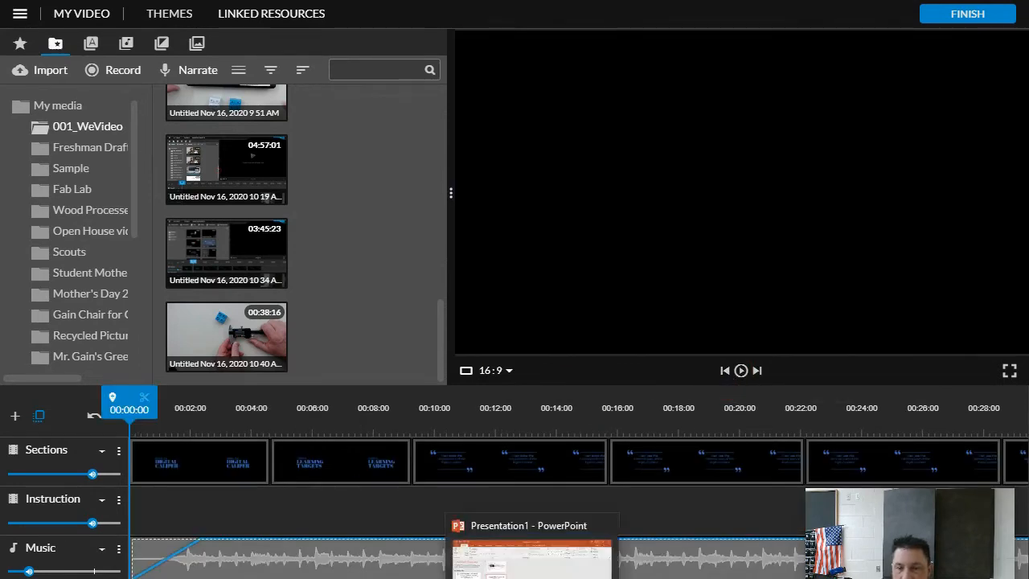
{"action": "left_click_drag", "start_coordinate": [908, 546], "coordinate": [891, 187]}
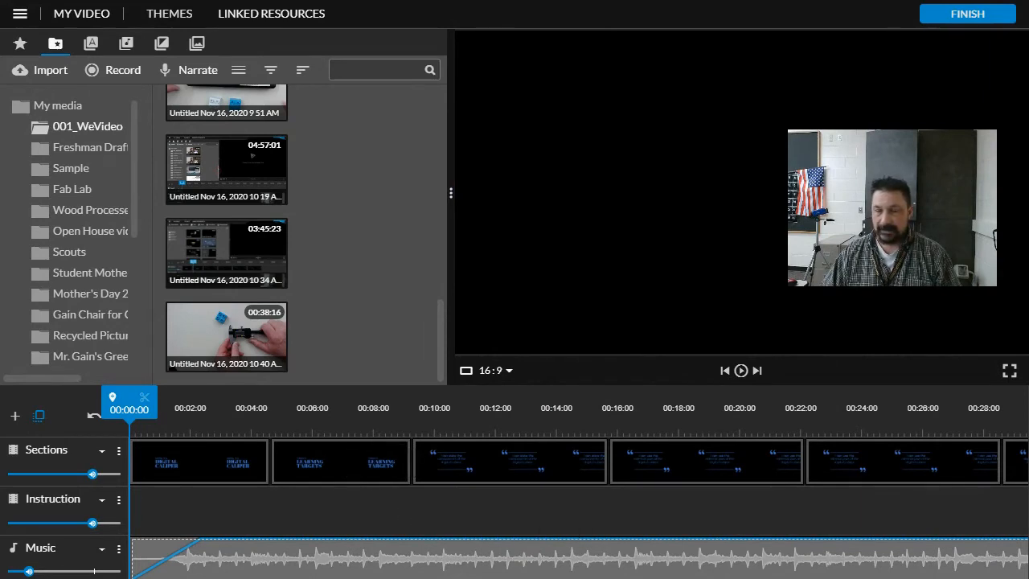
{"action": "key", "text": "minus"}
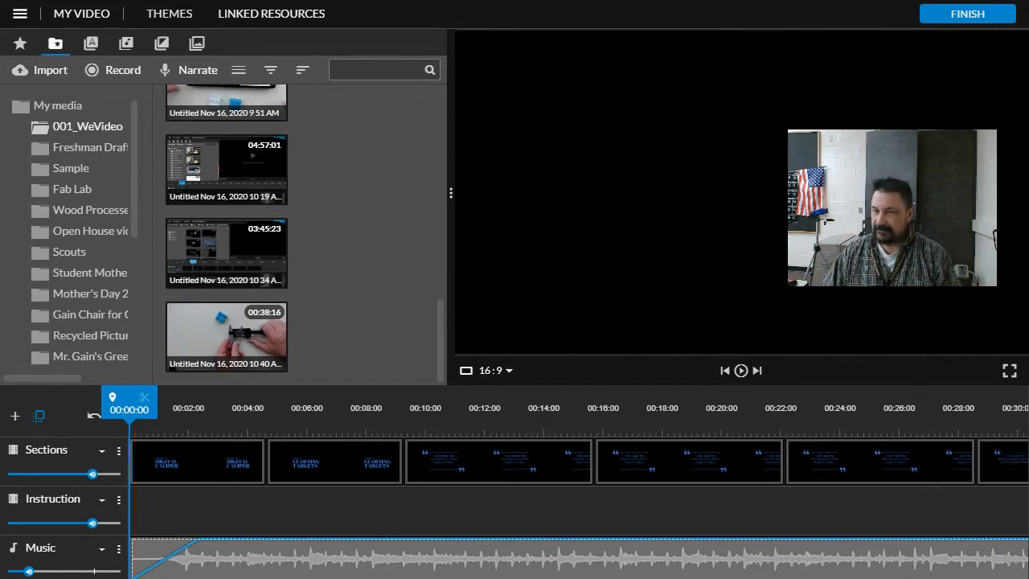
{"action": "key", "text": "minus"}
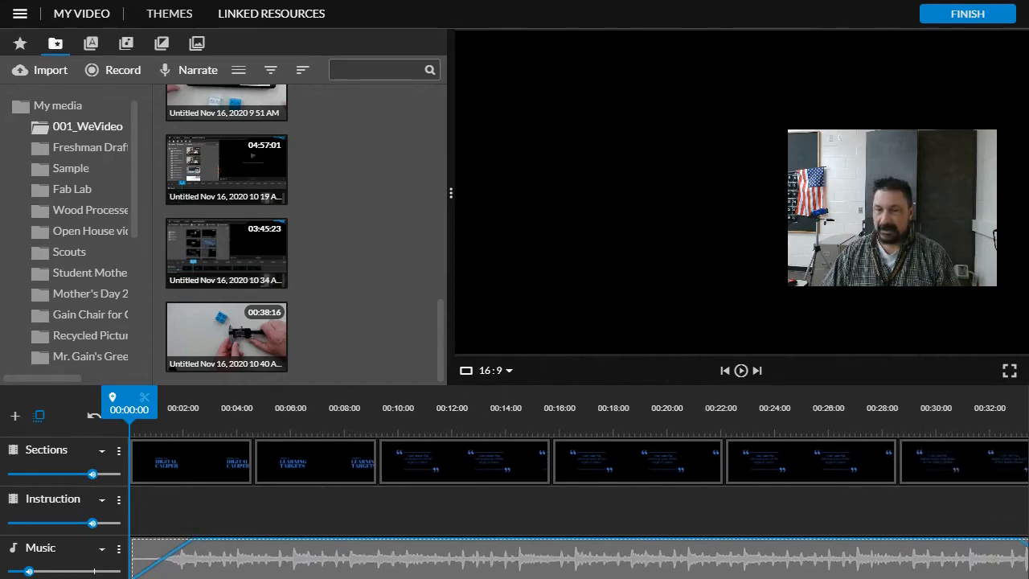
{"action": "key", "text": "minus"}
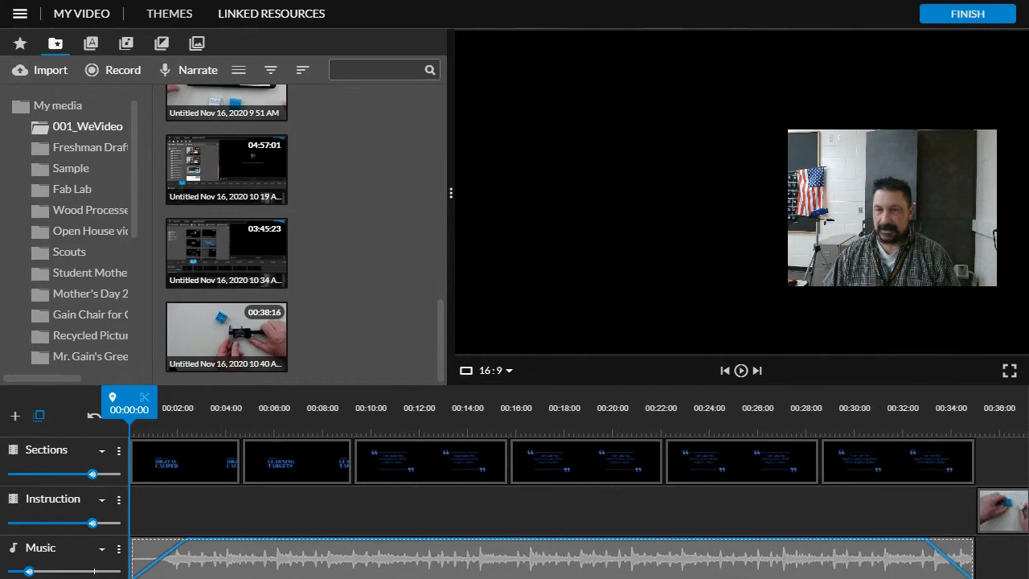
{"action": "key", "text": "minus"}
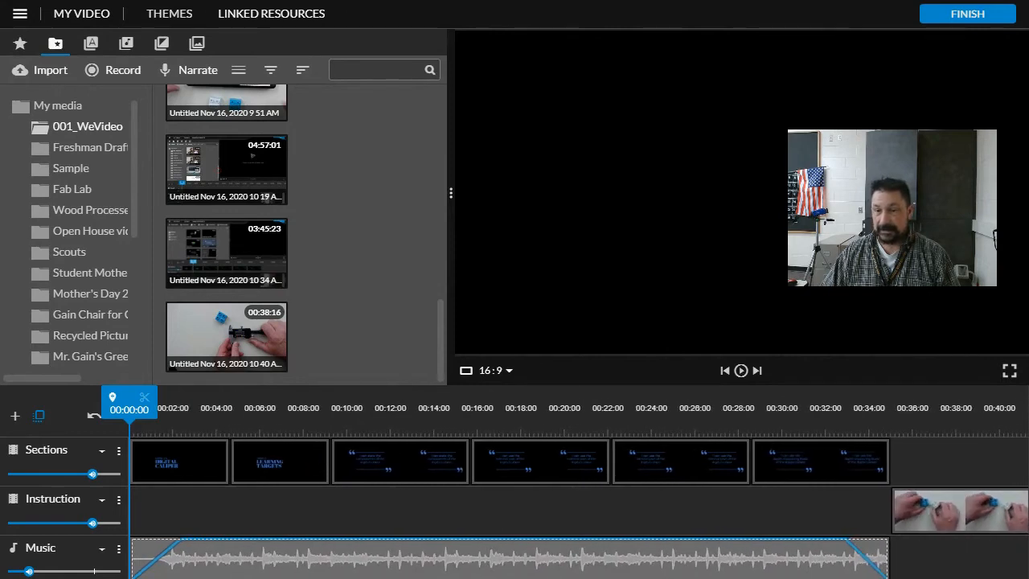
{"action": "key", "text": "plus"}
{"action": "key", "text": "minus"}
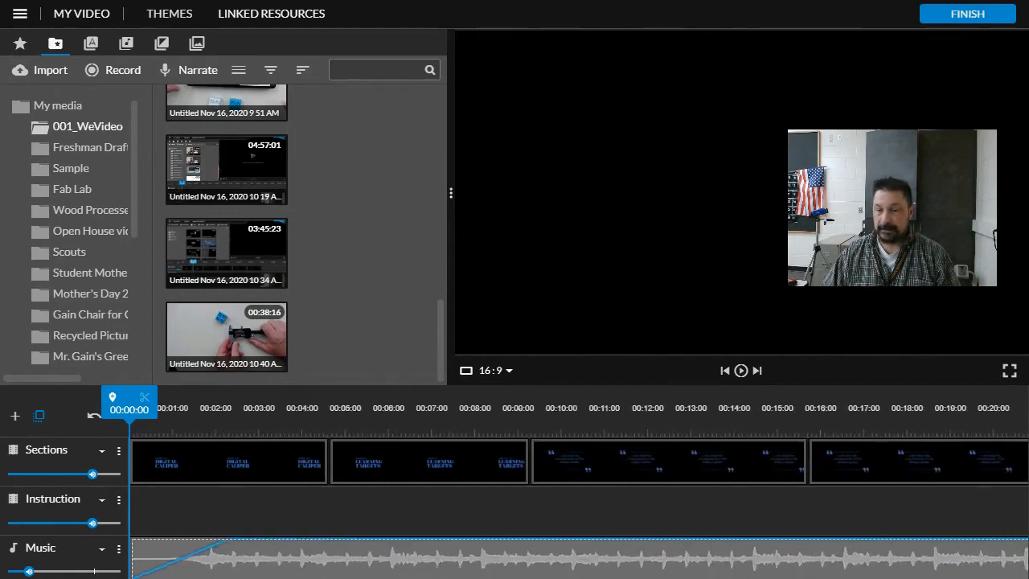
{"action": "key", "text": "plus"}
{"action": "key", "text": "minus"}
{"action": "key", "text": "minus"}
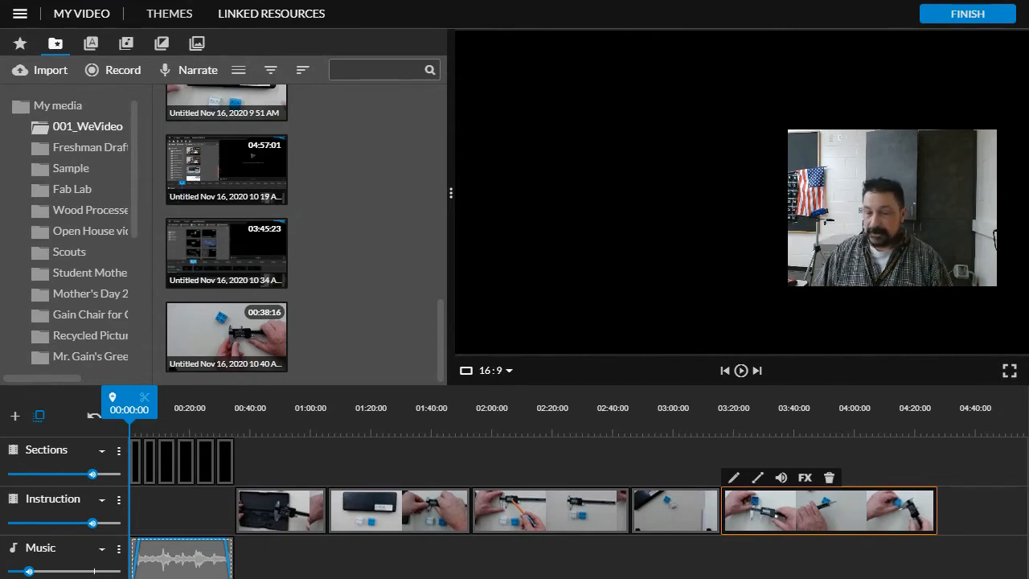
{"action": "key", "text": "plus"}
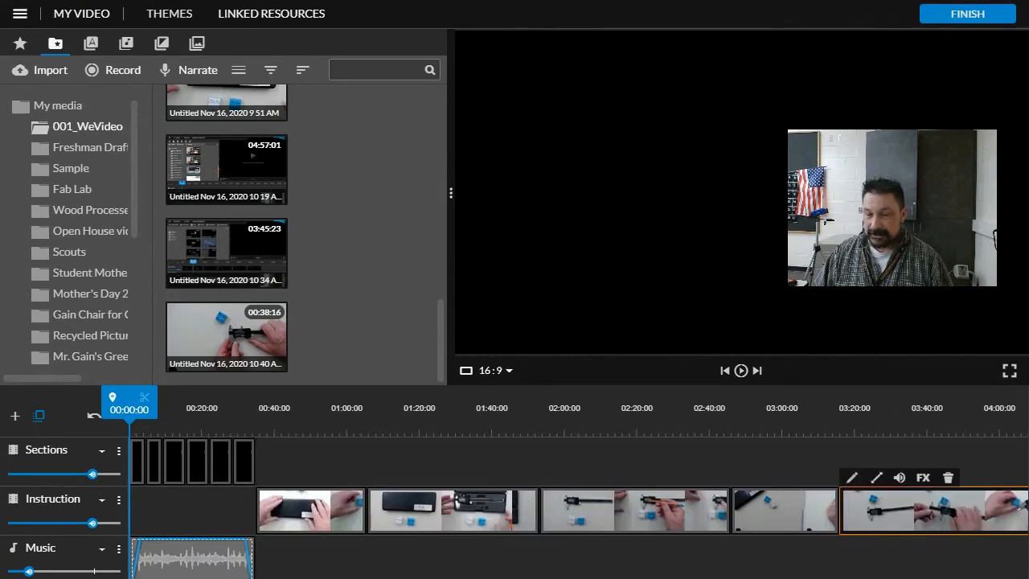
{"action": "key", "text": "plus"}
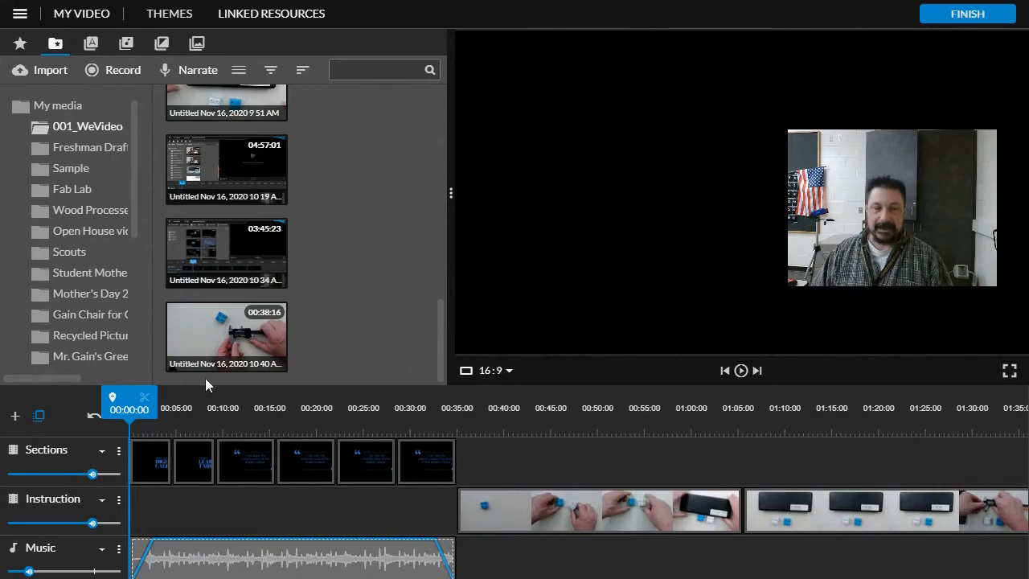
Step: Play the cut between the first two clips on the Instruction track, starting at about 01:03:19
{"action": "left_click_drag", "start_coordinate": [135, 396], "coordinate": [729, 446]}
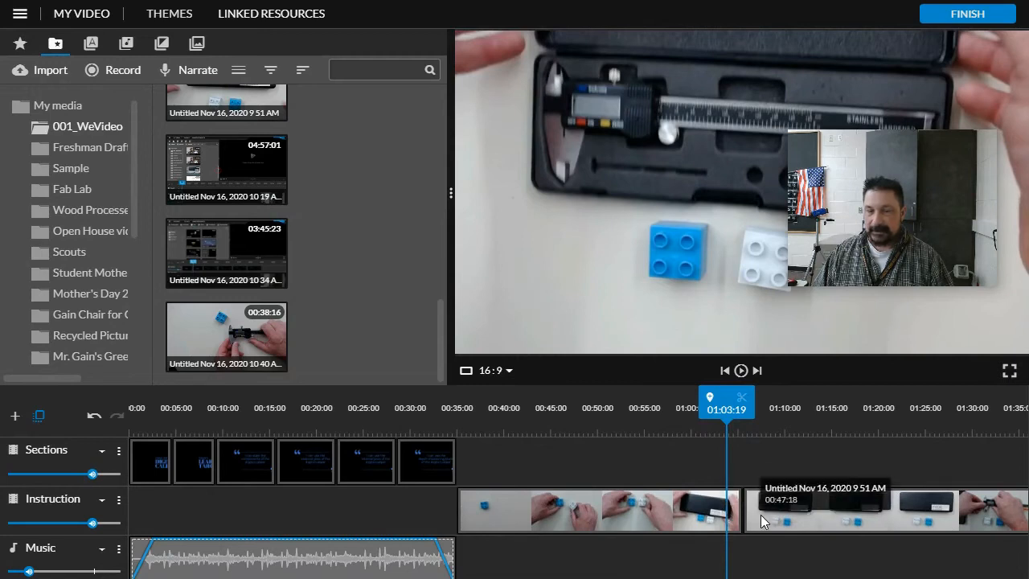
{"action": "left_click", "coordinate": [740, 371]}
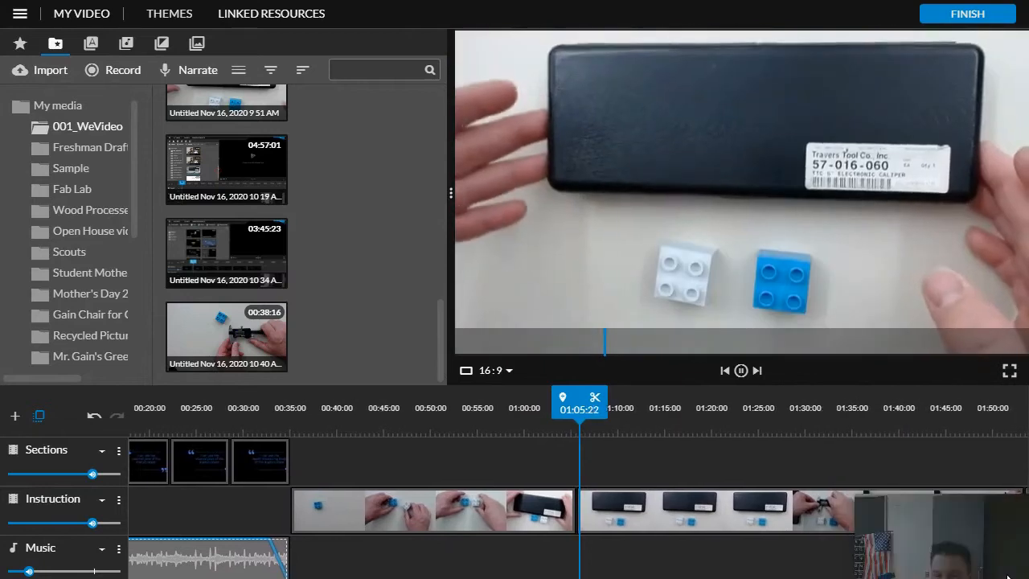
{"action": "left_click_drag", "start_coordinate": [571, 396], "coordinate": [528, 402]}
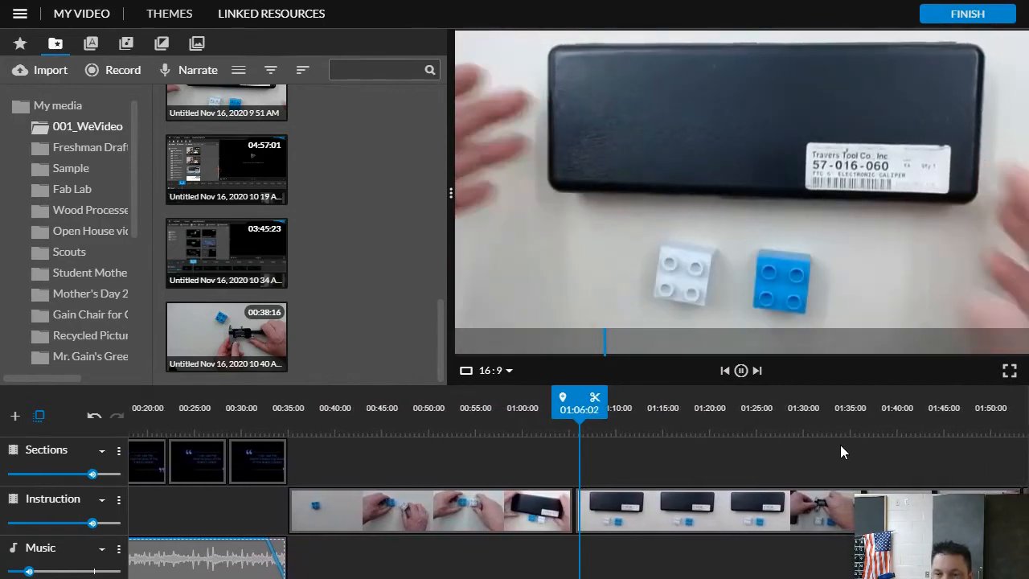
{"action": "left_click", "coordinate": [741, 370]}
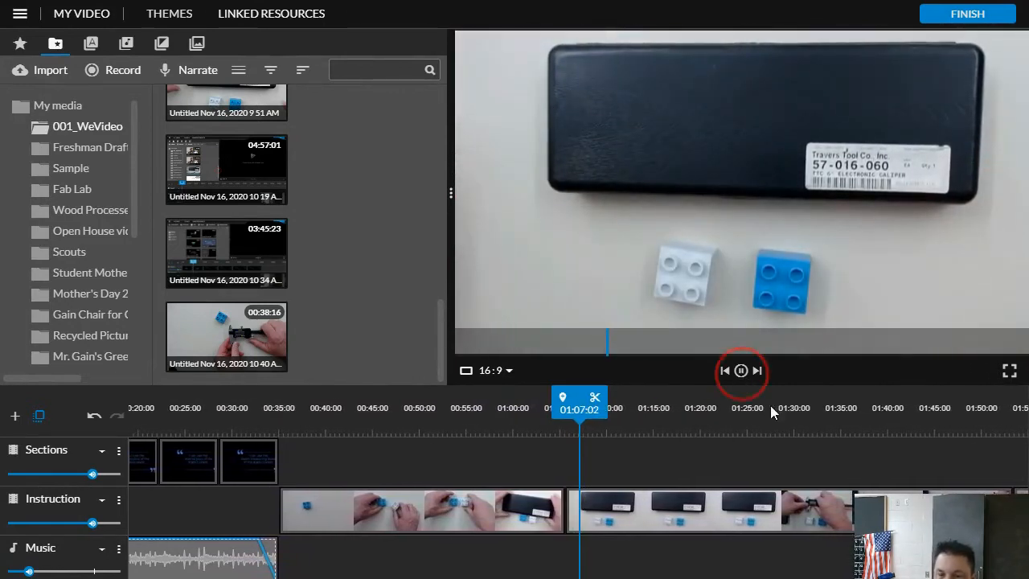
{"action": "left_click_drag", "start_coordinate": [940, 541], "coordinate": [870, 517]}
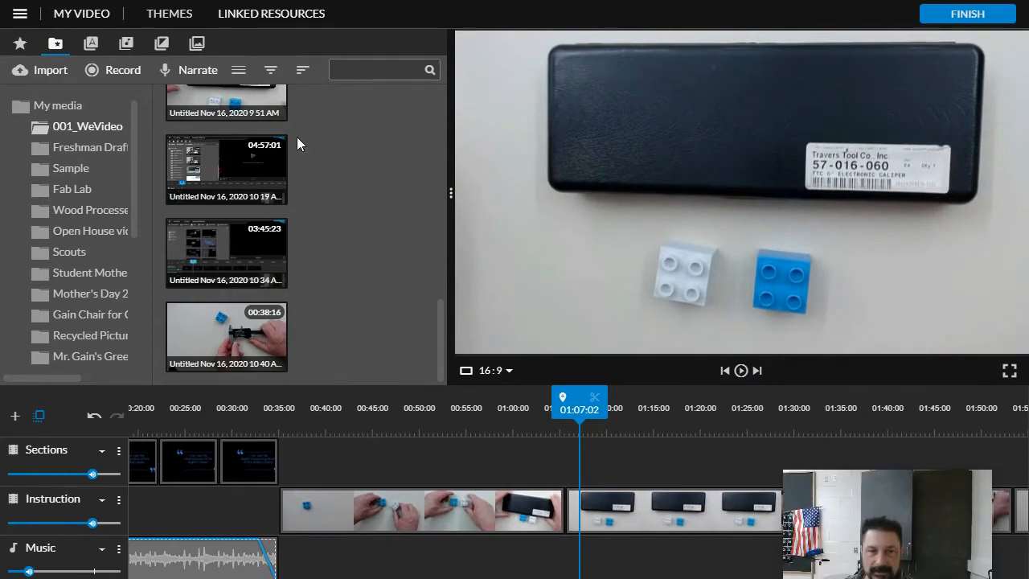
Step: Add the Burn transition at the cut between the first two clips on the Instruction track
{"action": "left_click_drag", "start_coordinate": [451, 193], "coordinate": [568, 193]}
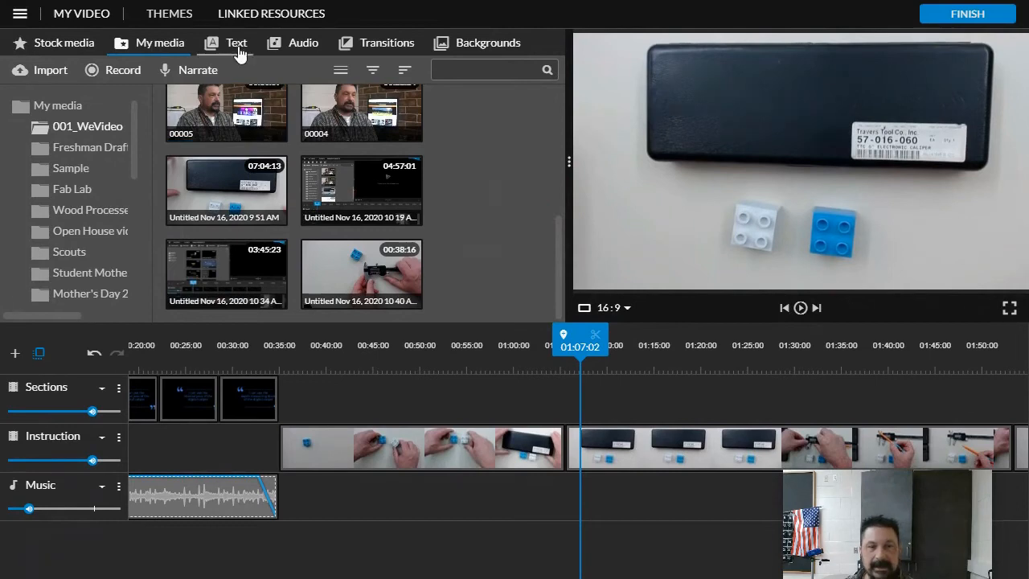
{"action": "left_click", "coordinate": [366, 45]}
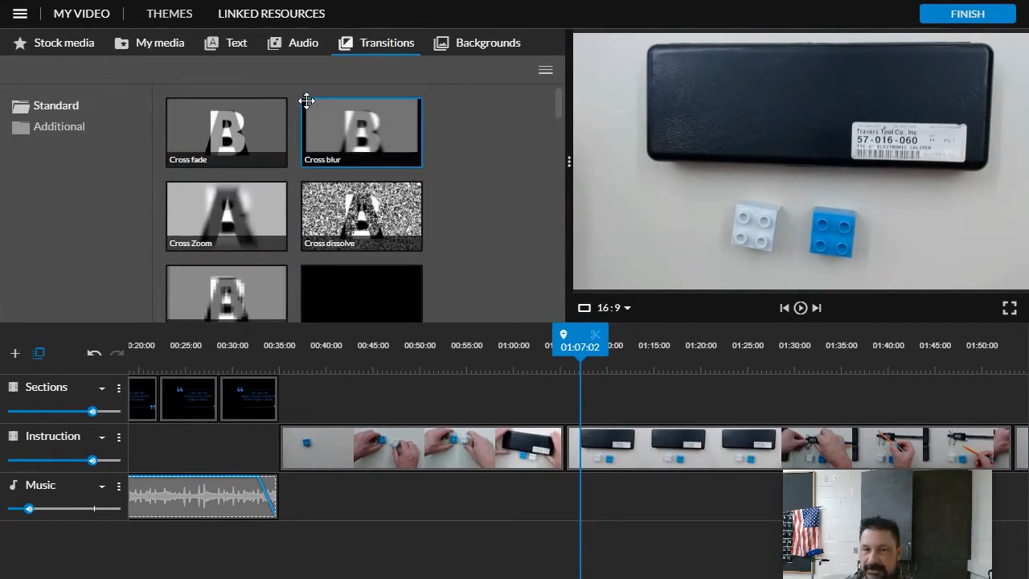
{"action": "left_click_drag", "start_coordinate": [560, 97], "coordinate": [559, 123]}
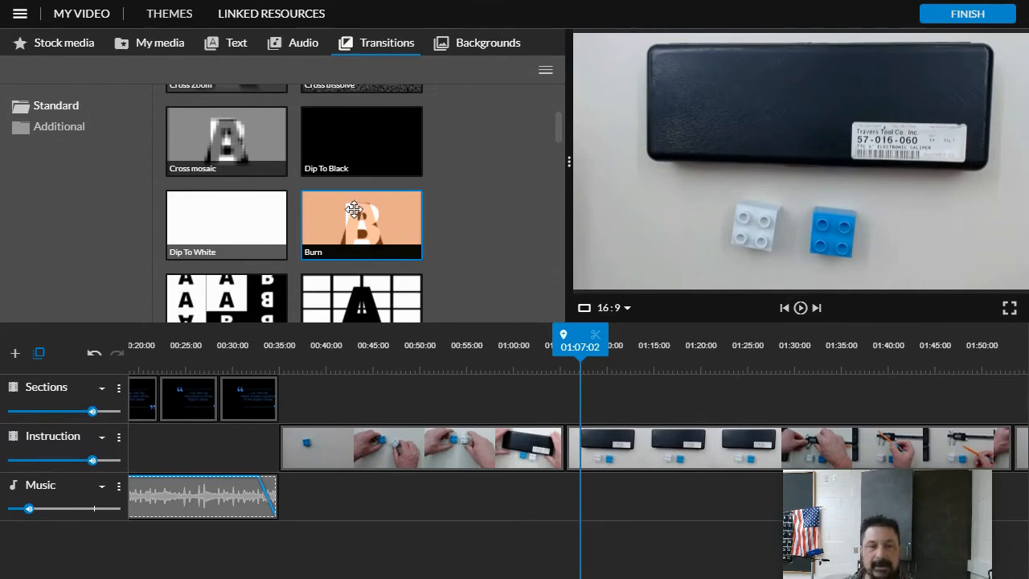
{"action": "mouse_move", "coordinate": [358, 217]}
{"action": "left_mouse_down"}
{"action": "mouse_move", "coordinate": [505, 413]}
{"action": "mouse_move", "coordinate": [553, 440]}
{"action": "left_mouse_up"}
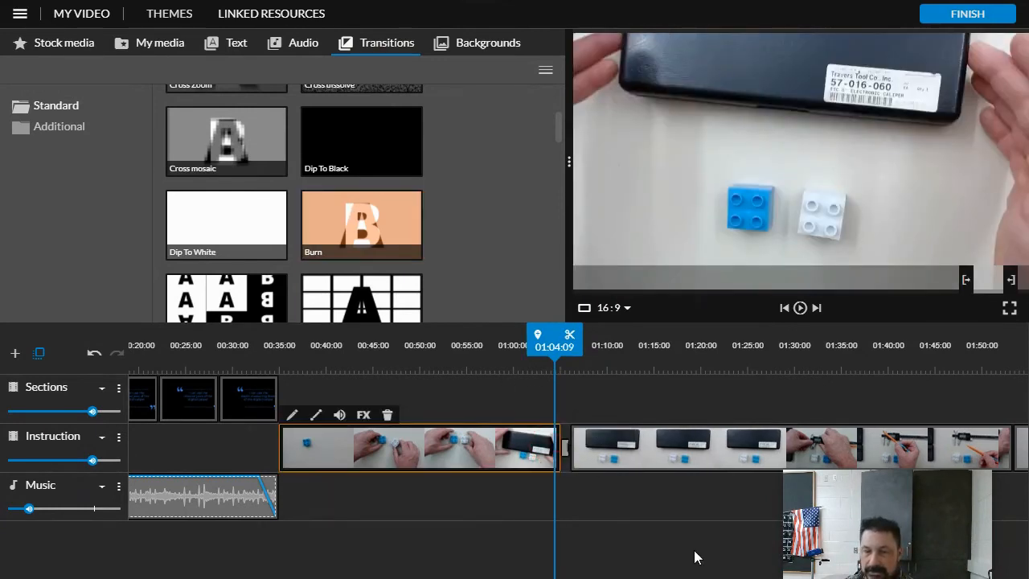
Step: Add the Burn transition at the start of the first clip on the Instruction track
{"action": "left_click", "coordinate": [587, 449]}
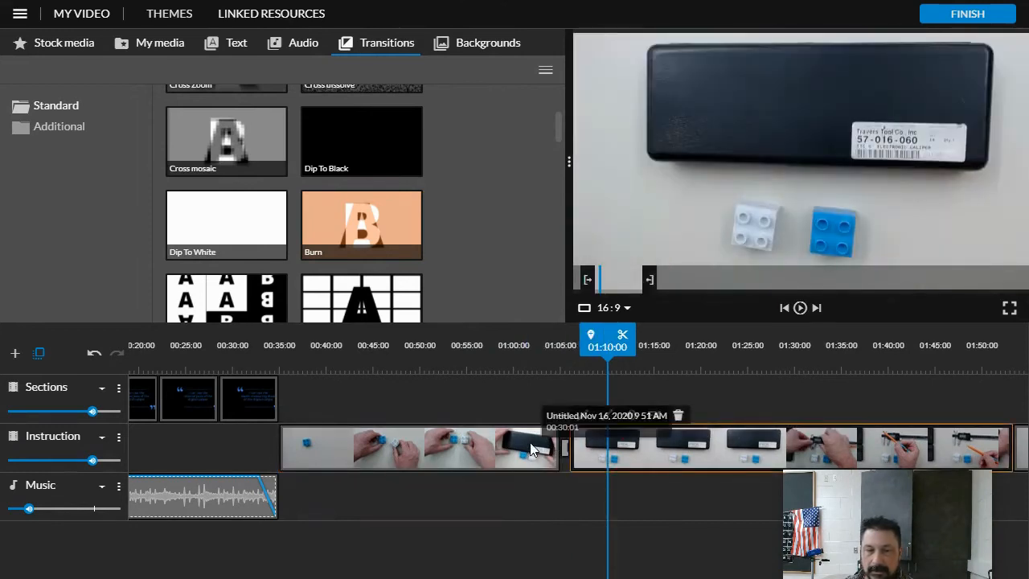
{"action": "left_click", "coordinate": [530, 448]}
{"action": "left_click_drag", "start_coordinate": [535, 344], "coordinate": [496, 346]}
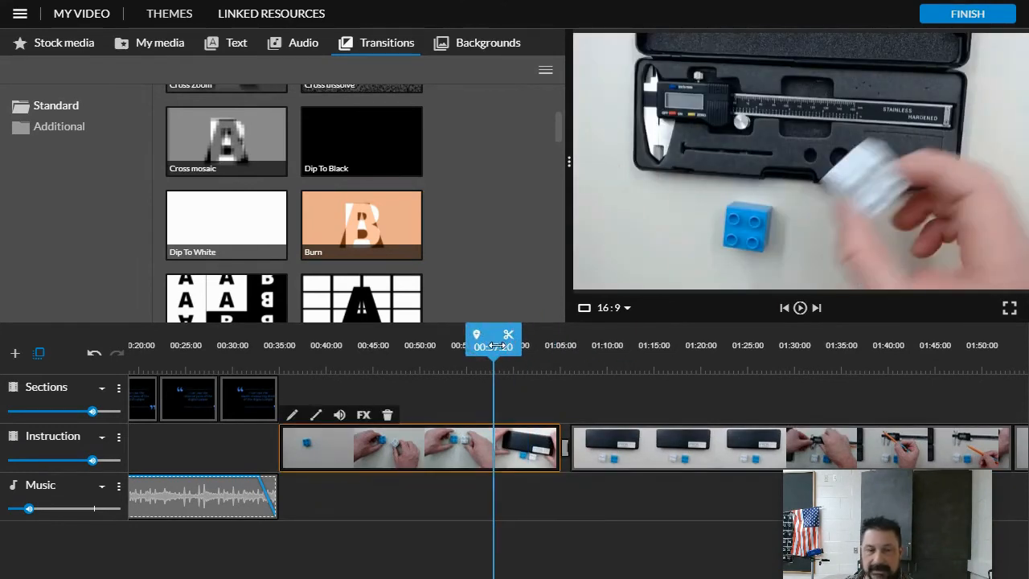
{"action": "left_click", "coordinate": [308, 439]}
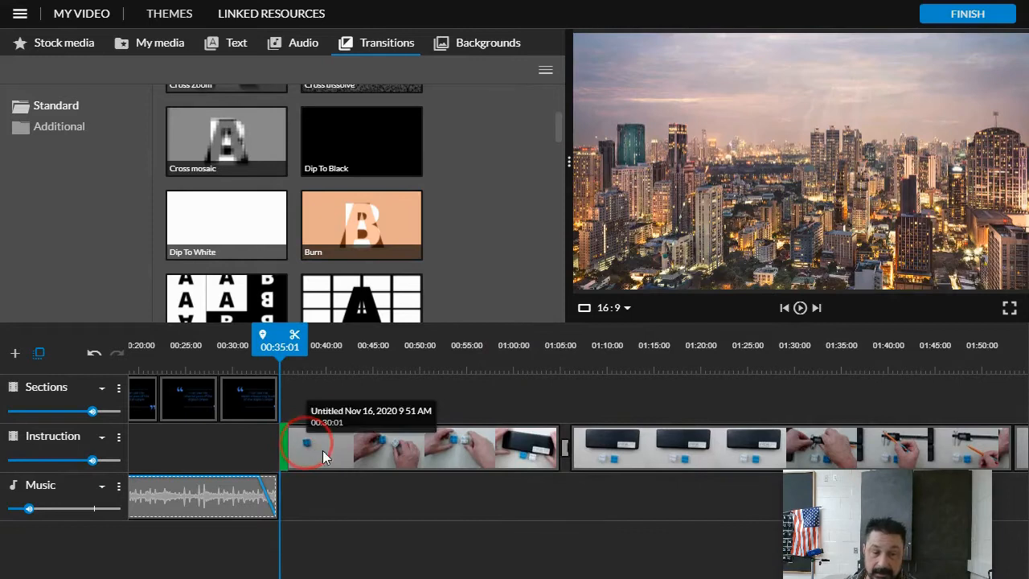
Step: Play the Burn transitions at the start of the first Instruction clip and between the first two clips
{"action": "left_click", "coordinate": [251, 346]}
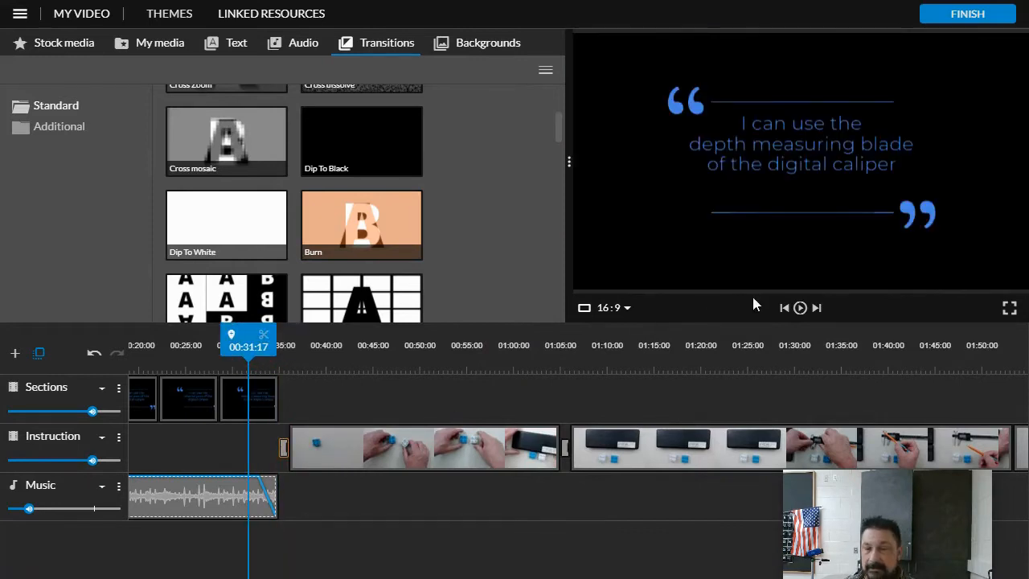
{"action": "left_click", "coordinate": [800, 309]}
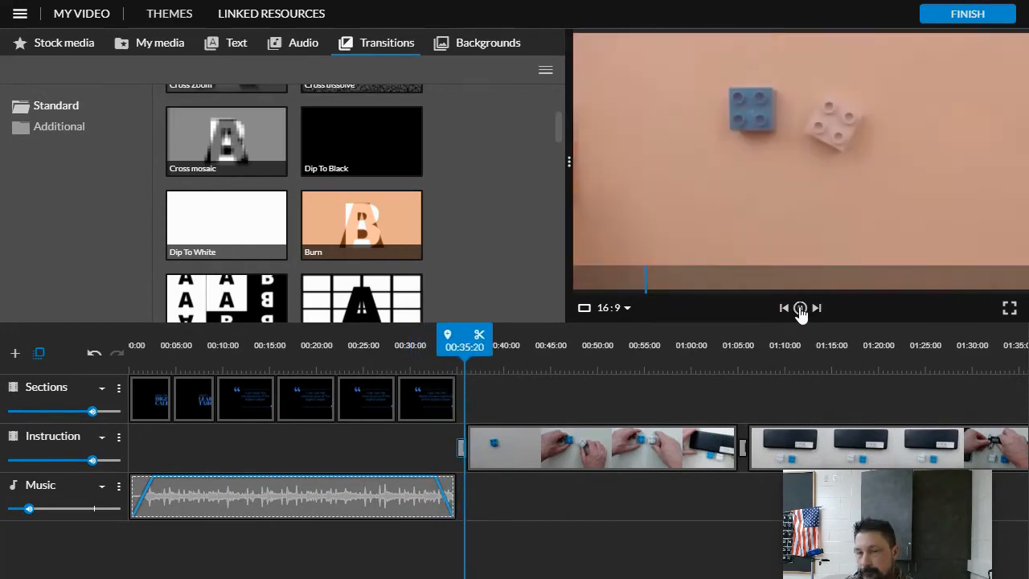
{"action": "left_click", "coordinate": [800, 309]}
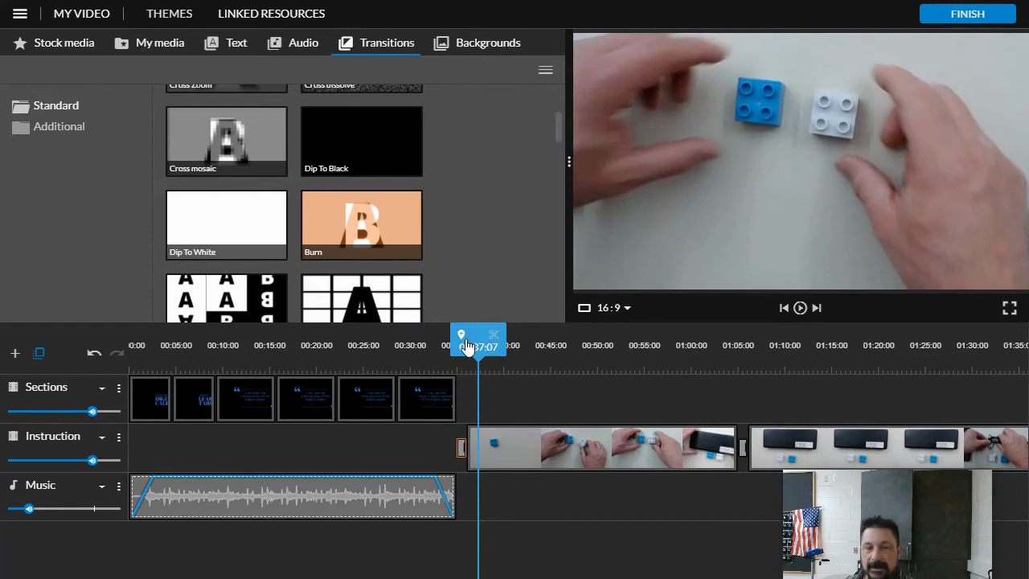
{"action": "left_click_drag", "start_coordinate": [482, 335], "coordinate": [720, 340]}
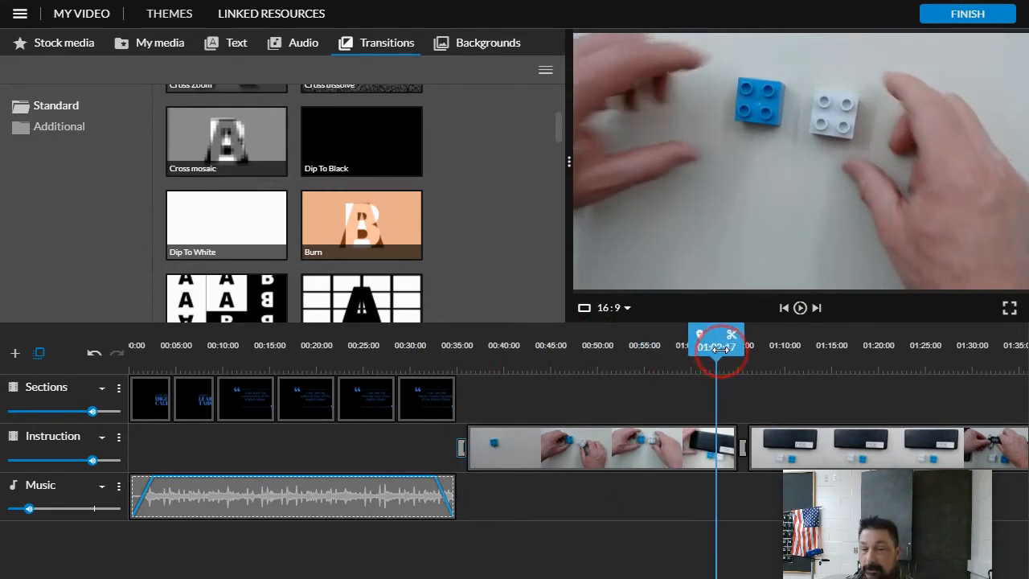
{"action": "left_click", "coordinate": [800, 309]}
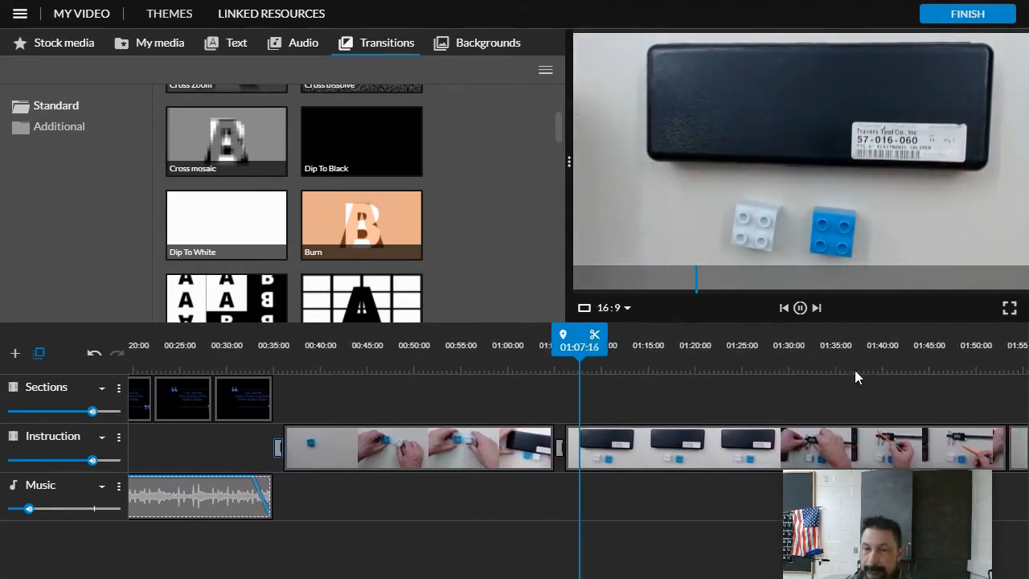
{"action": "left_click", "coordinate": [800, 308]}
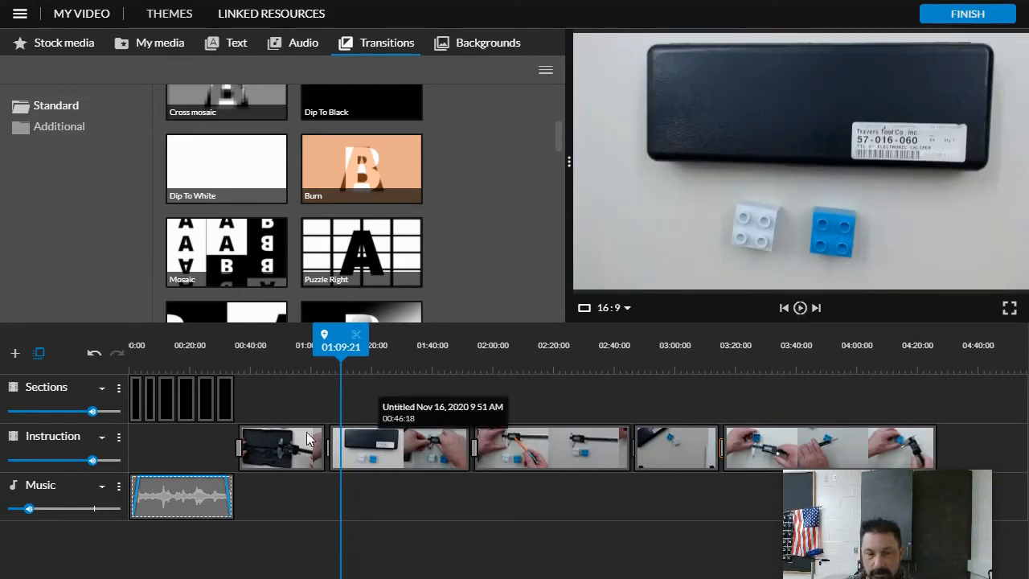
Step: Add the Whisper - Title to the Sections track at about 01:14:20 and play it over the caliper footage
{"action": "left_click", "coordinate": [800, 309]}
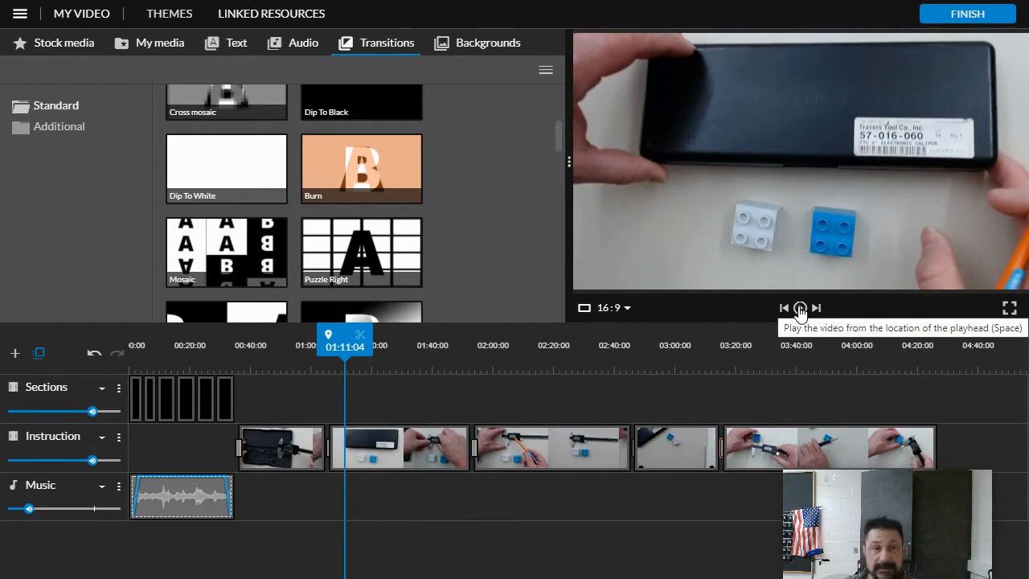
{"action": "left_click", "coordinate": [228, 50]}
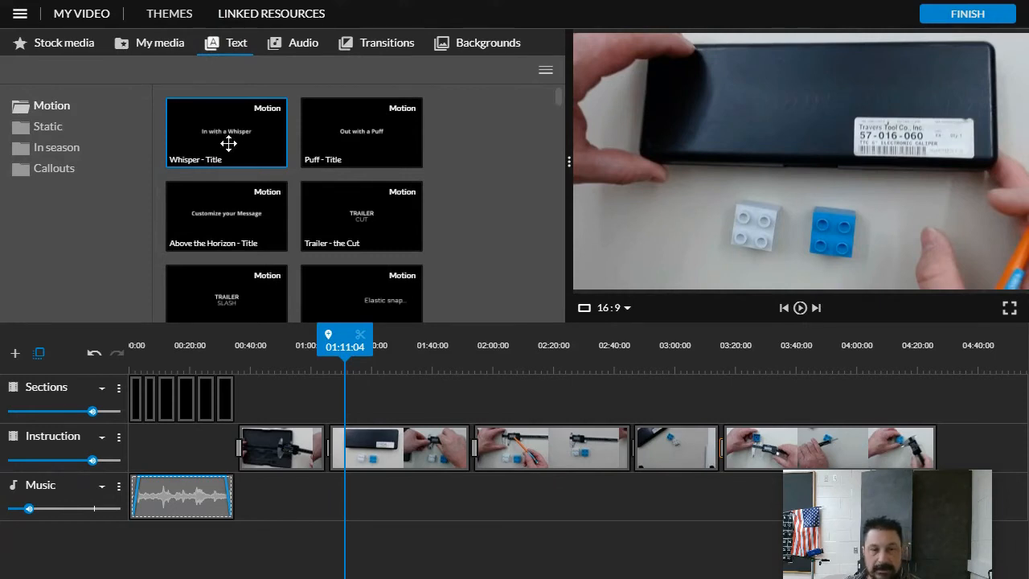
{"action": "left_click_drag", "start_coordinate": [223, 129], "coordinate": [372, 405]}
{"action": "left_click", "coordinate": [800, 308]}
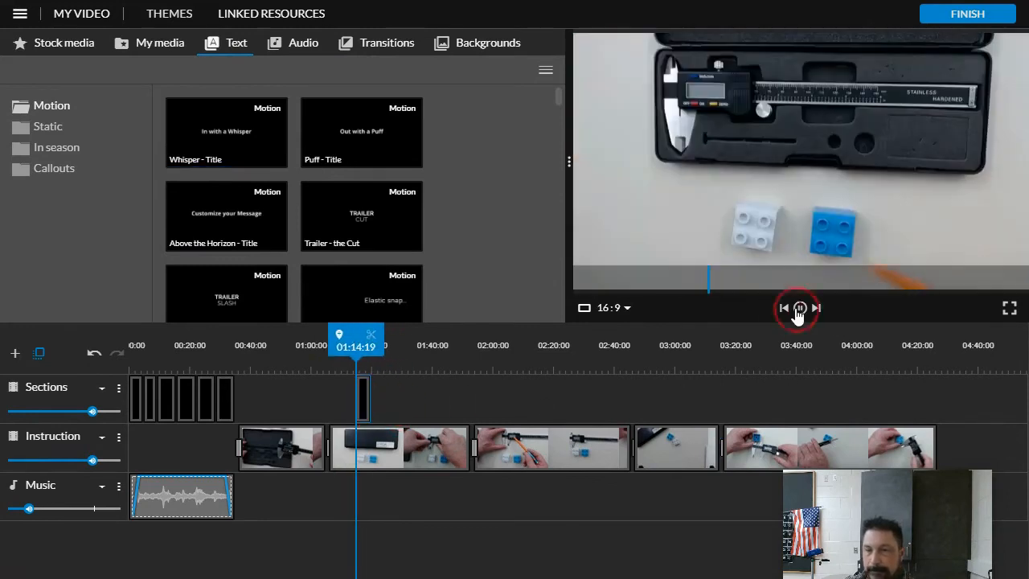
{"action": "left_click", "coordinate": [799, 309]}
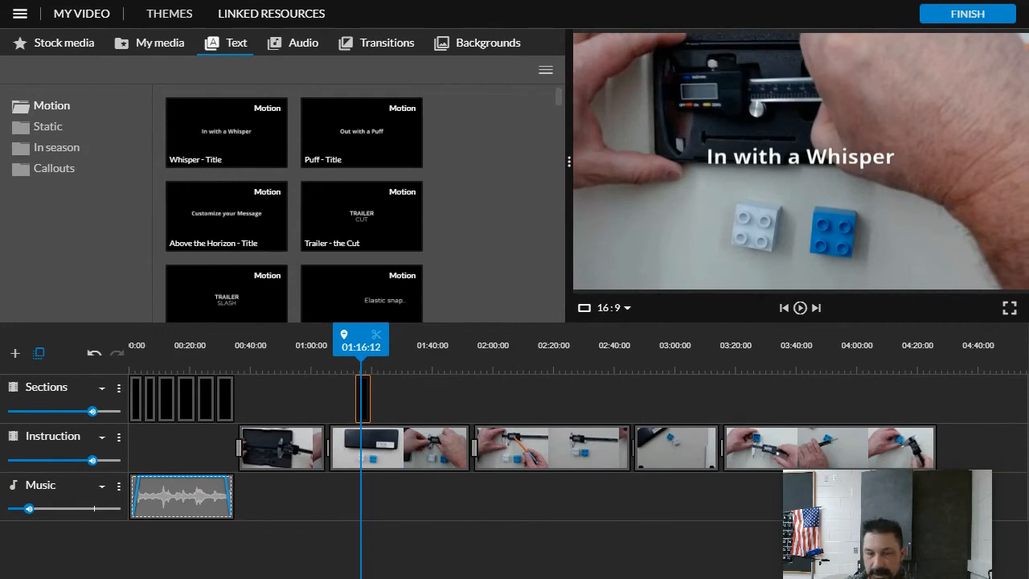
Step: Change the colour of the Whisper title over the caliper footage to blue and save the edit
{"action": "key", "text": "plus"}
{"action": "key", "text": "plus"}
{"action": "key", "text": "plus"}
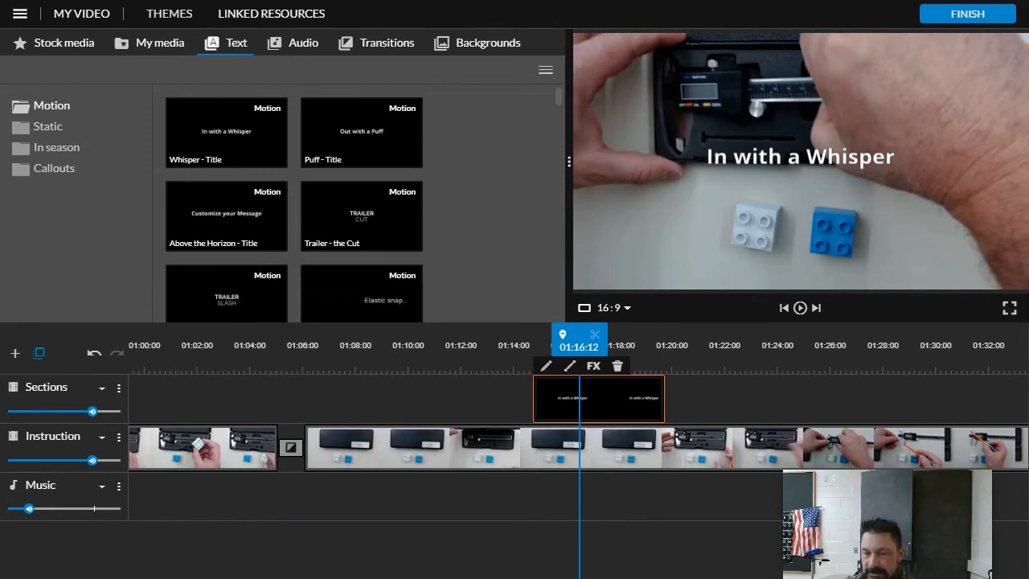
{"action": "double_click", "coordinate": [600, 391]}
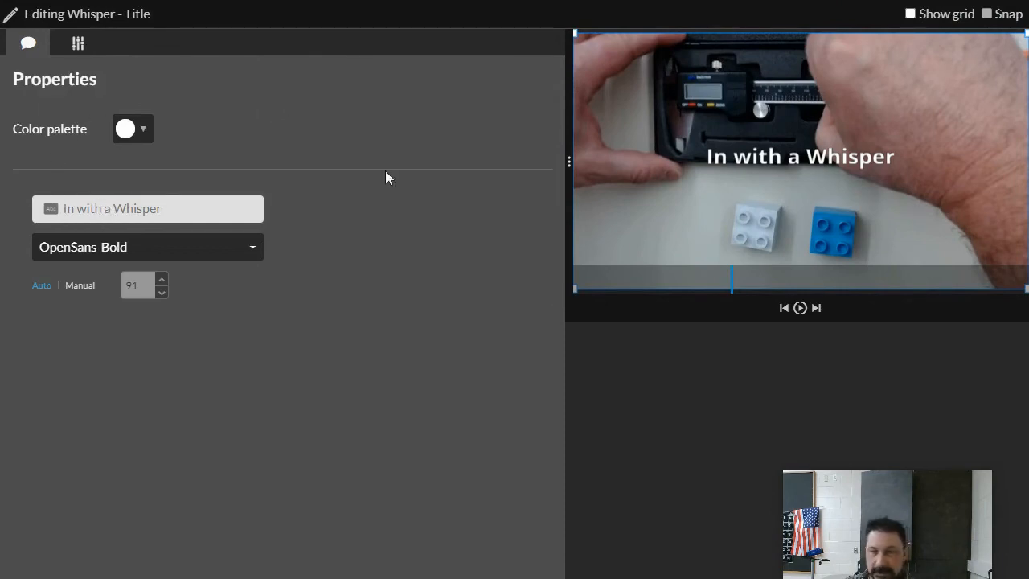
{"action": "left_click", "coordinate": [148, 131]}
{"action": "left_click", "coordinate": [226, 176]}
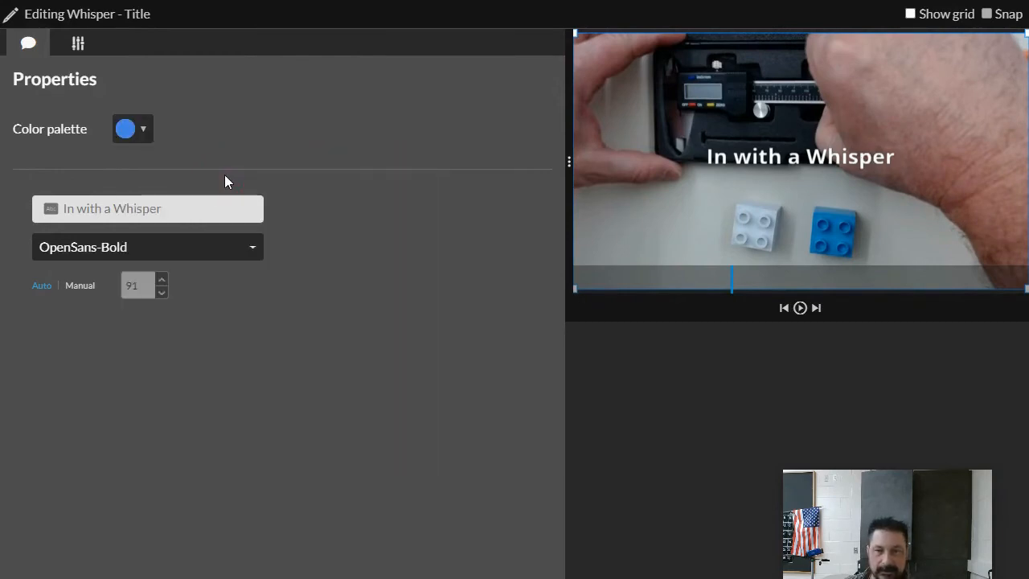
{"action": "left_click", "coordinate": [304, 578]}
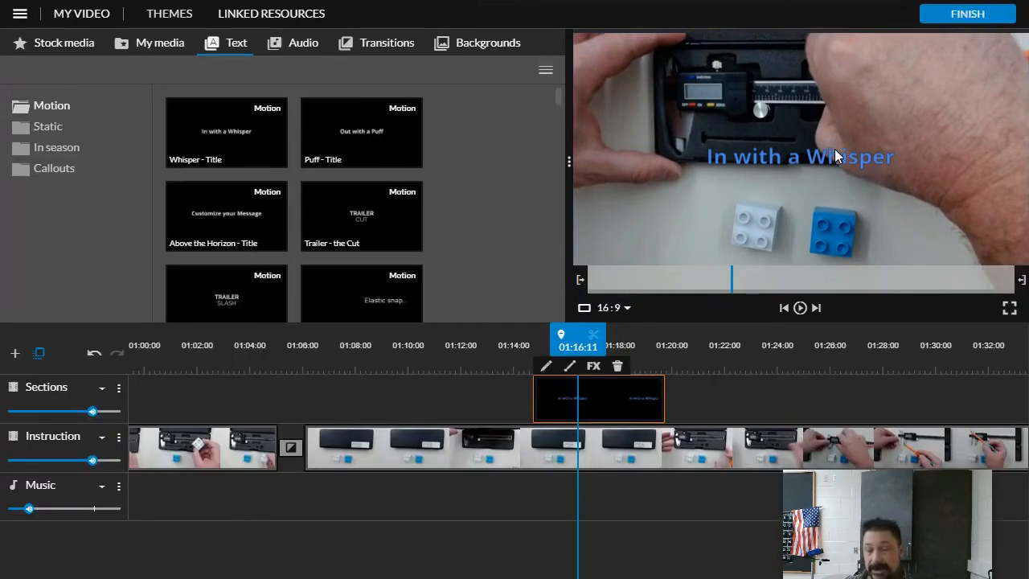
Step: Play through the blue Whisper title and shift it to start at about 01:19:00 on the Sections track
{"action": "left_click", "coordinate": [800, 308]}
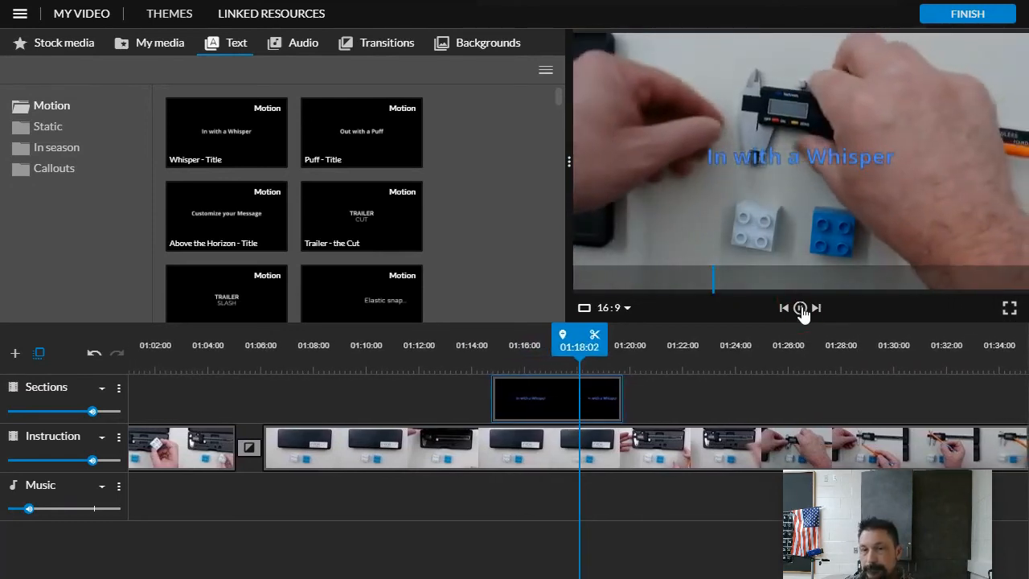
{"action": "left_click", "coordinate": [800, 308]}
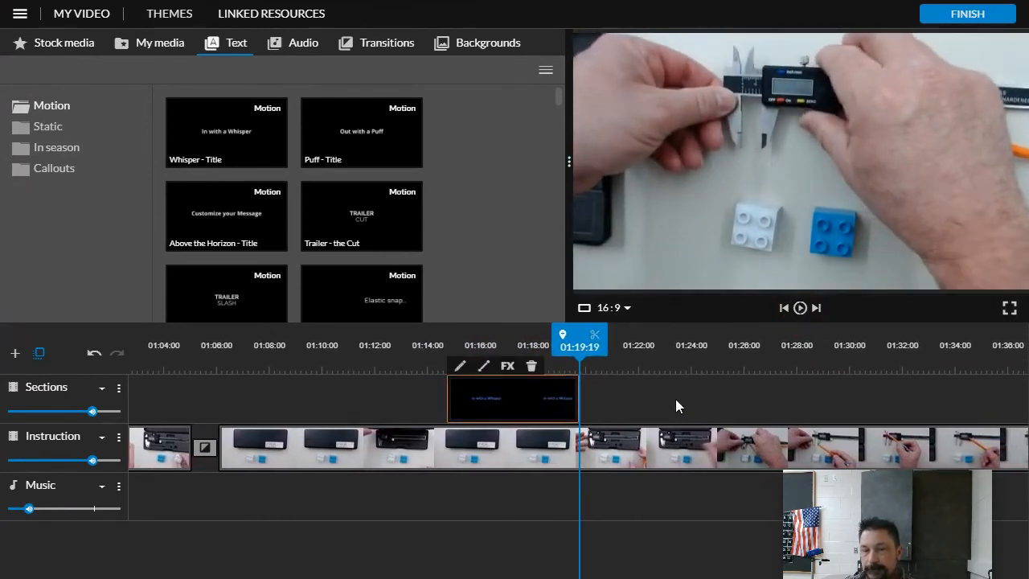
{"action": "left_click_drag", "start_coordinate": [545, 401], "coordinate": [595, 413]}
Step: Replace the Whisper title's text with "External Jaws" and save the edit
{"action": "double_click", "coordinate": [594, 408]}
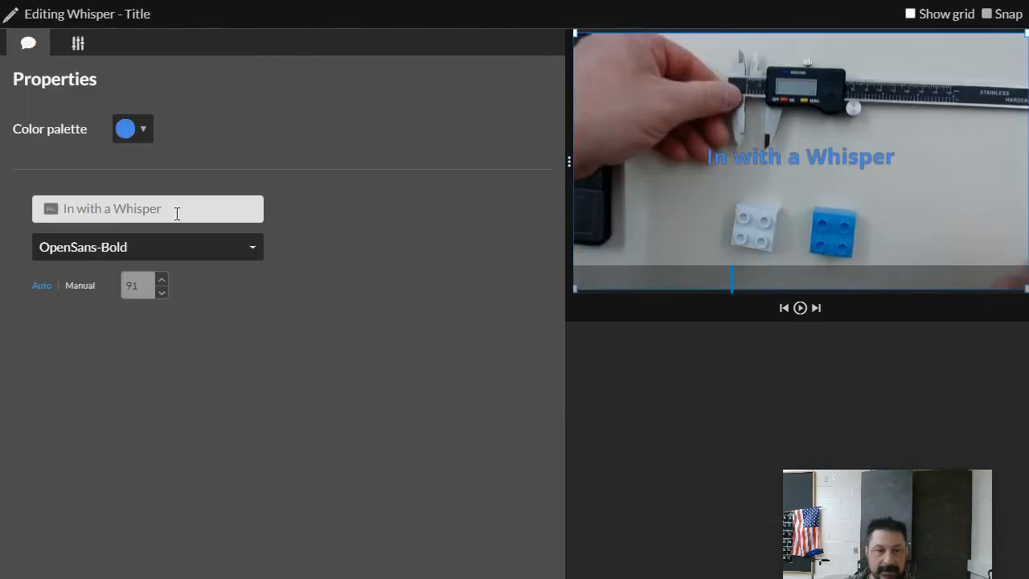
{"action": "left_click_drag", "start_coordinate": [177, 213], "coordinate": [3, 213]}
{"action": "type", "text": "Ex"}
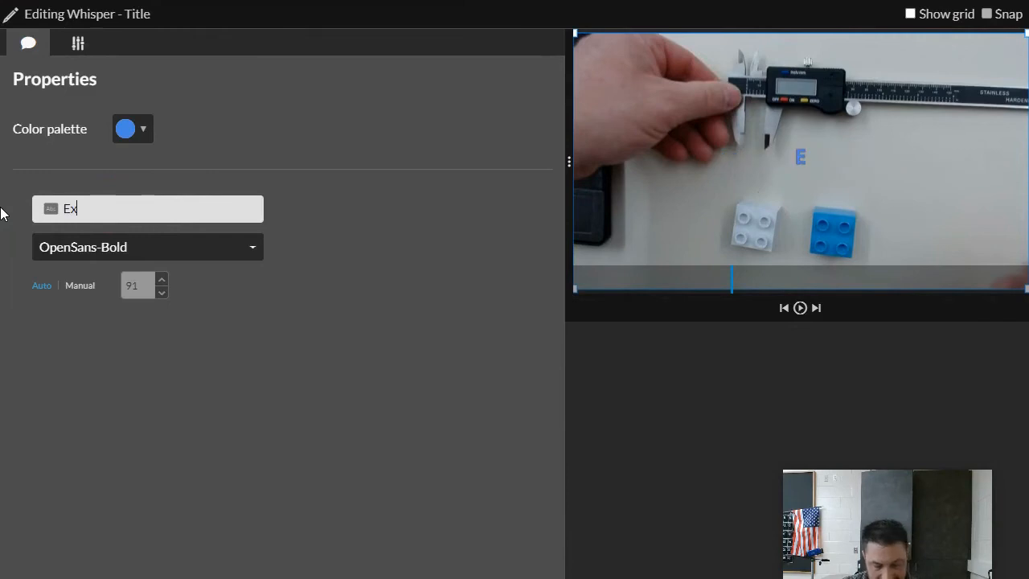
{"action": "type", "text": "ternal Jaws"}
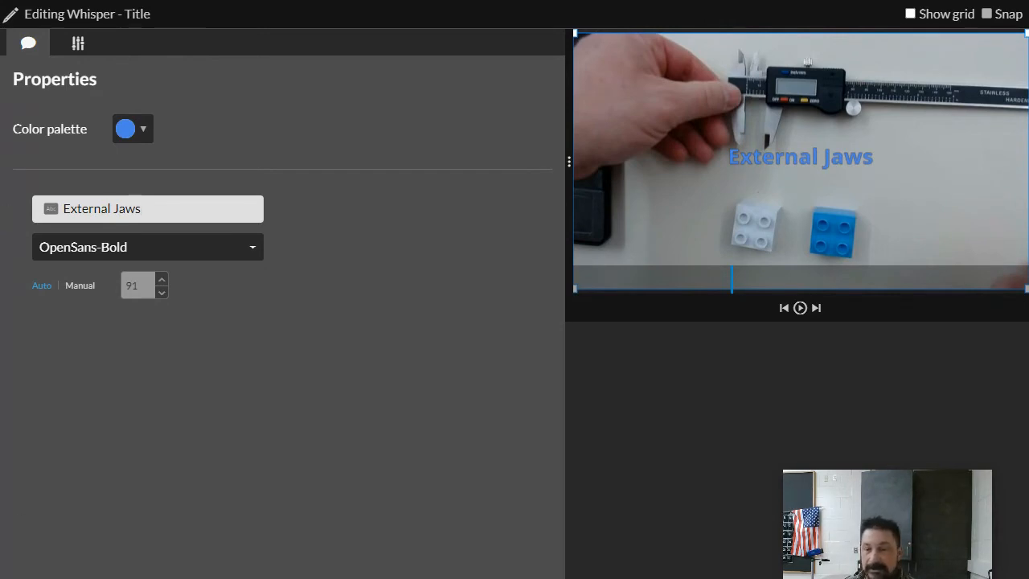
{"action": "left_click", "coordinate": [507, 577]}
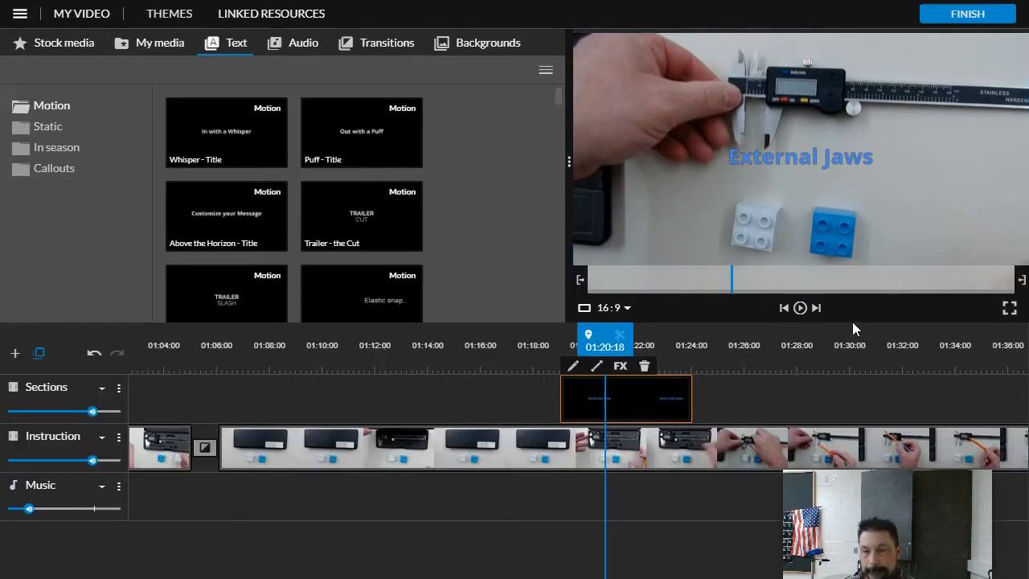
Step: Play the "External Jaws" title over the footage from its start at about 01:19:00
{"action": "left_click_drag", "start_coordinate": [605, 347], "coordinate": [563, 347]}
{"action": "left_click", "coordinate": [800, 308]}
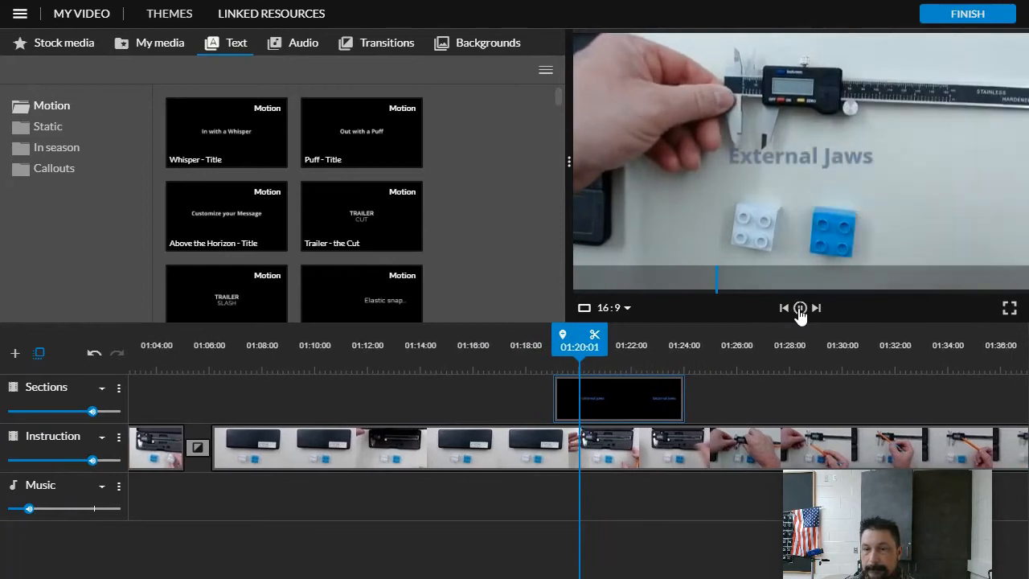
{"action": "left_click", "coordinate": [800, 308]}
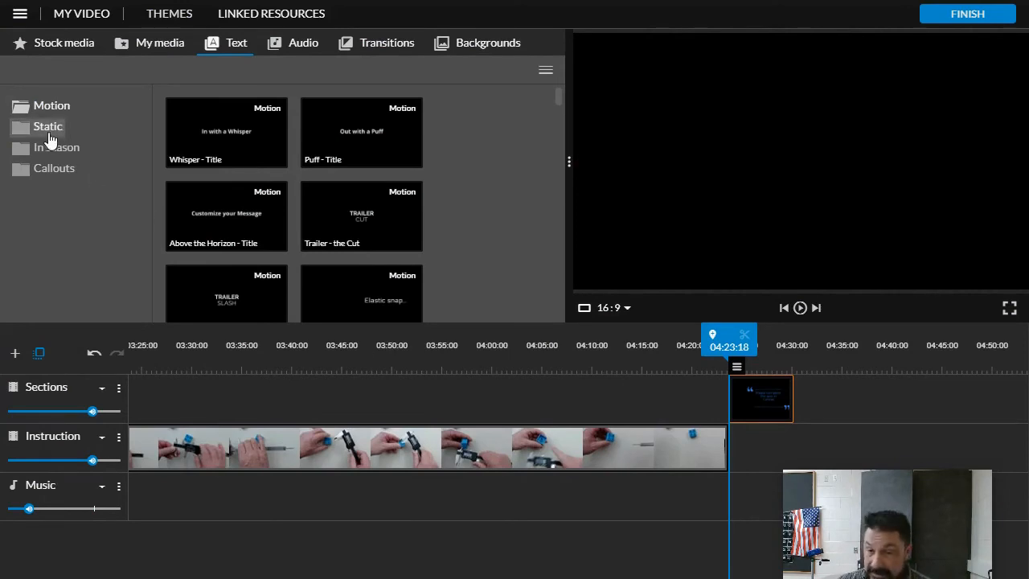
Step: Save the edit under the new name "Technology & Engineering 9 Digital Caliper"
{"action": "left_click", "coordinate": [20, 14]}
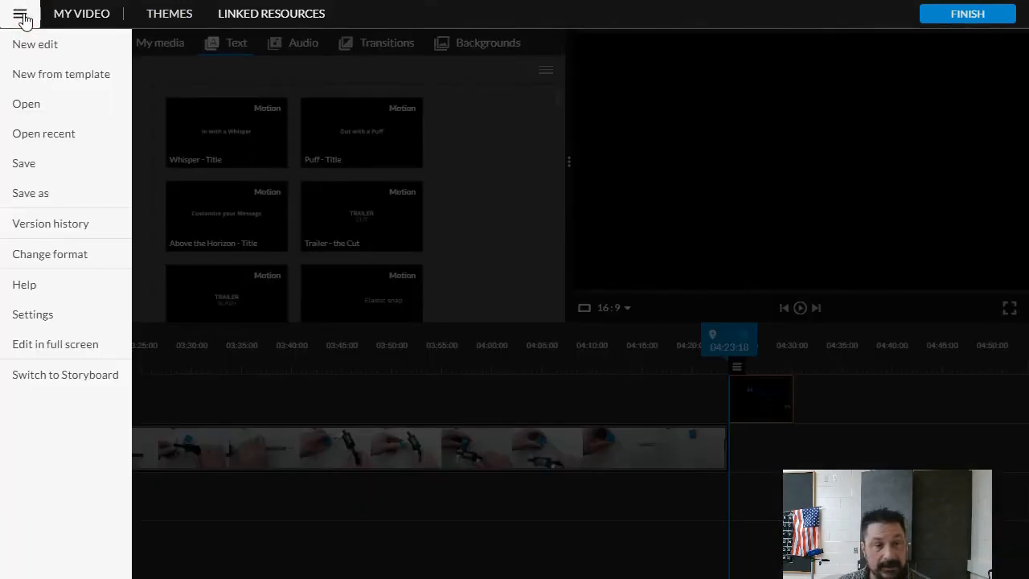
{"action": "left_click", "coordinate": [53, 198]}
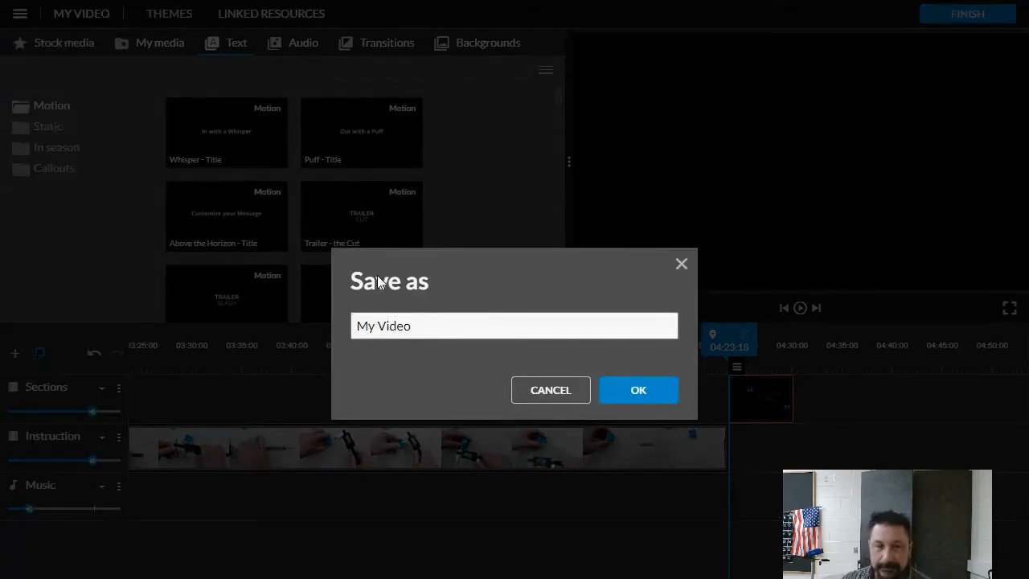
{"action": "left_click_drag", "start_coordinate": [415, 327], "coordinate": [322, 336]}
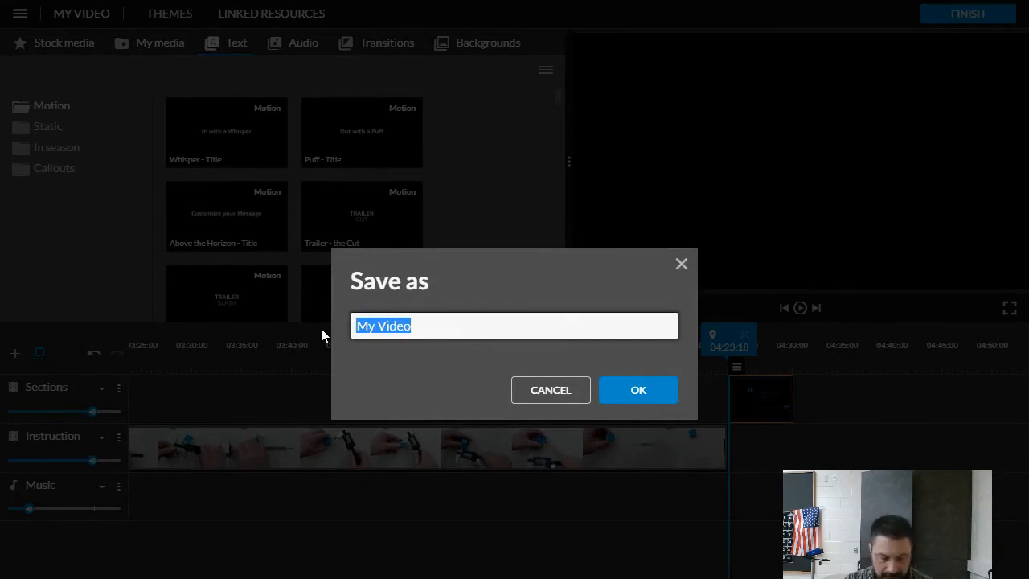
{"action": "type", "text": "Techn"}
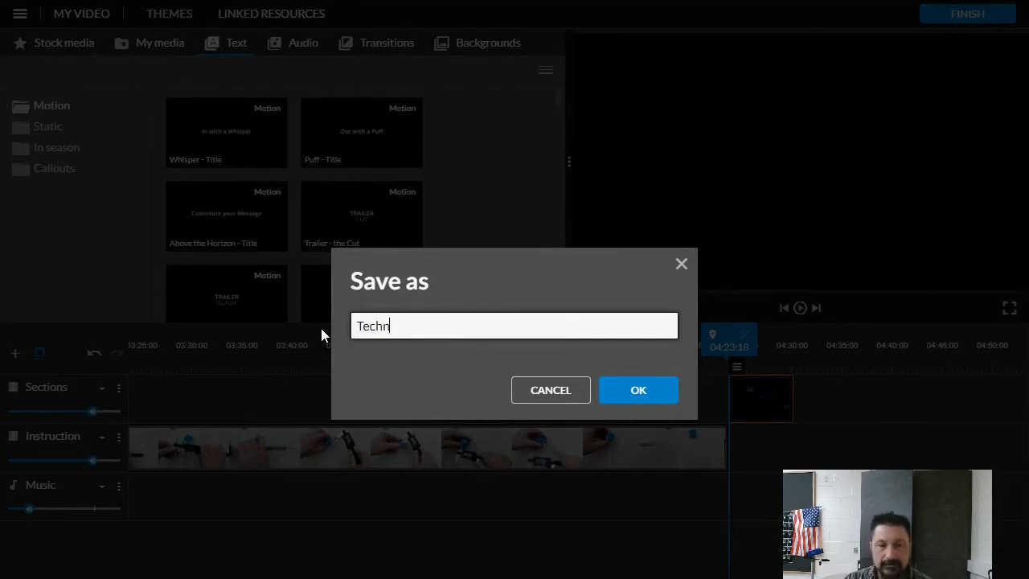
{"action": "type", "text": "ology &"}
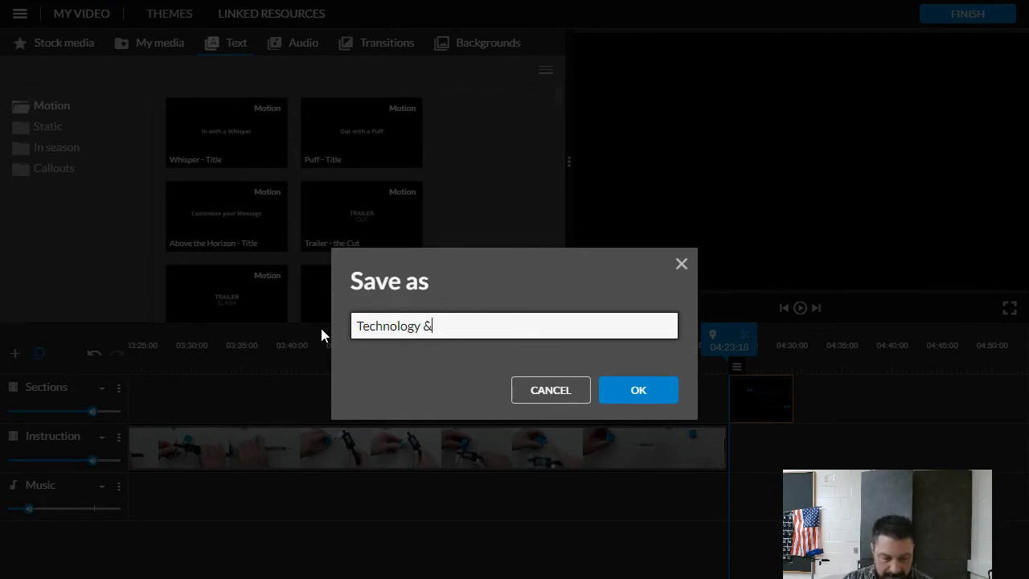
{"action": "type", "text": " Engine"}
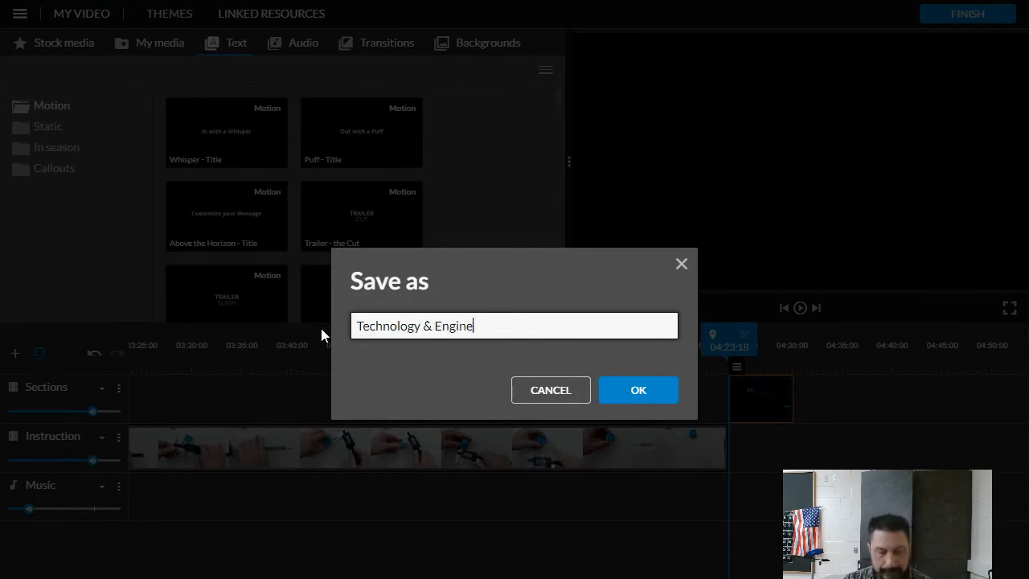
{"action": "type", "text": "ering 9"}
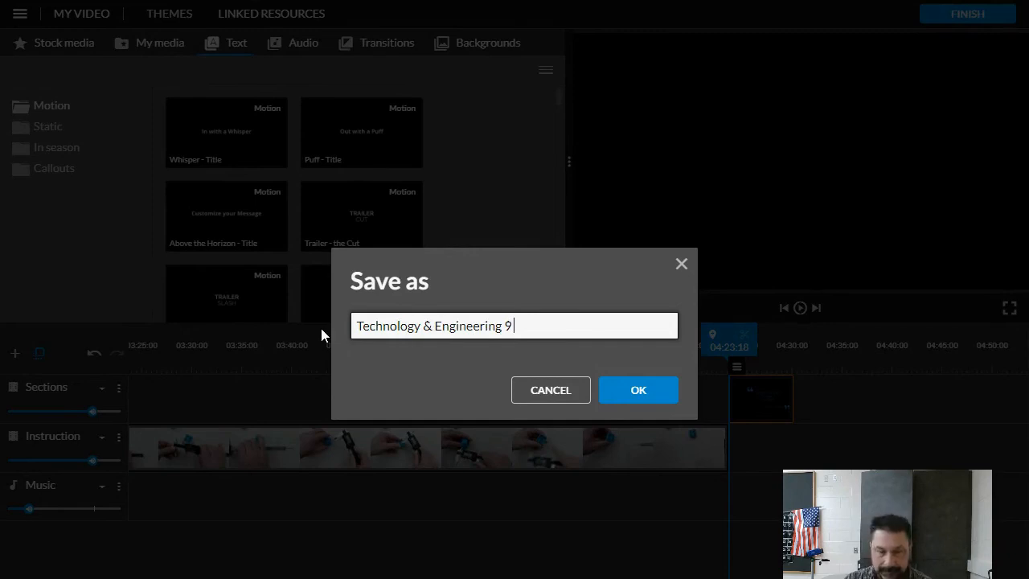
{"action": "type", "text": " Digital"}
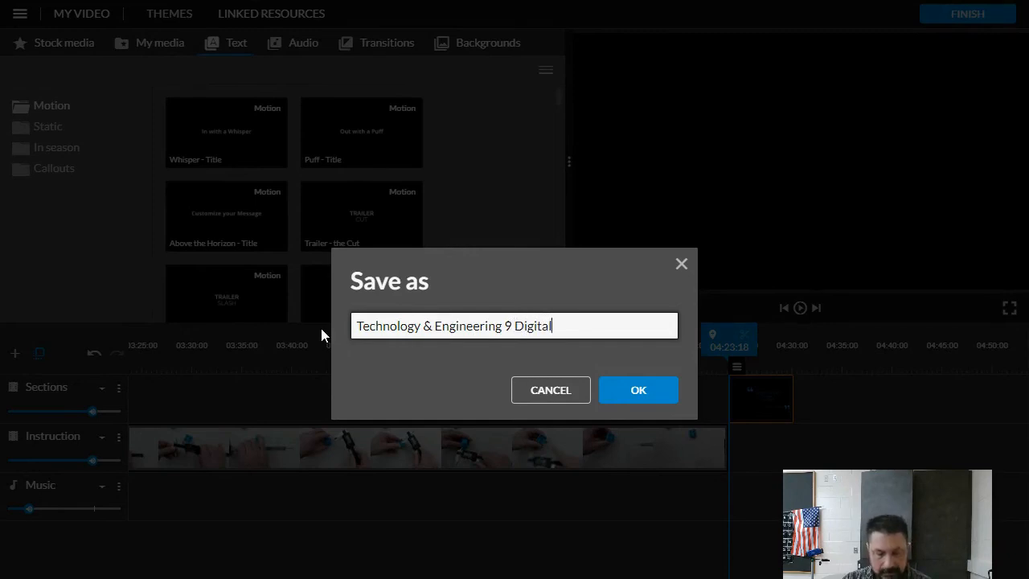
{"action": "type", "text": " Caliper"}
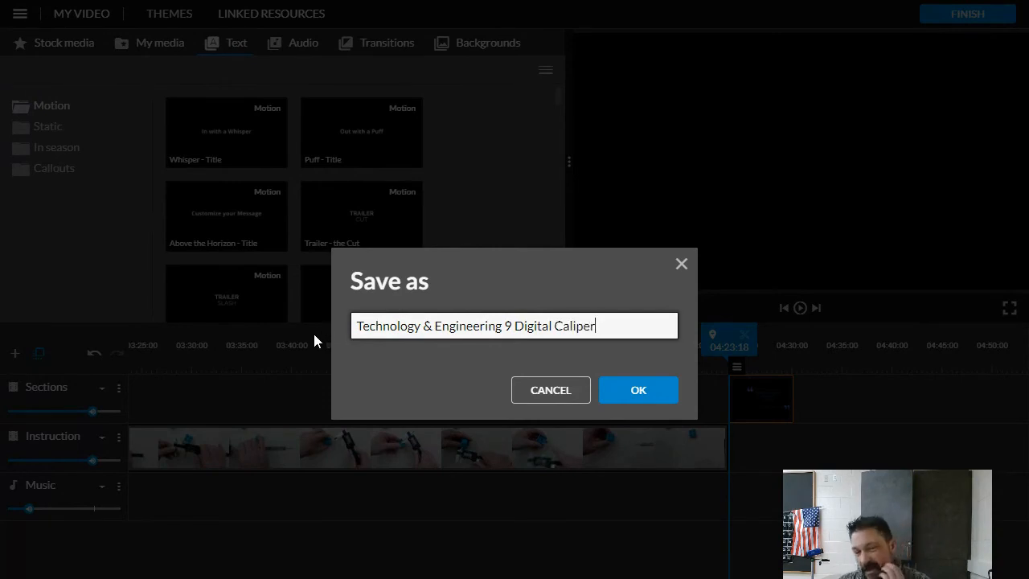
{"action": "left_click", "coordinate": [632, 392]}
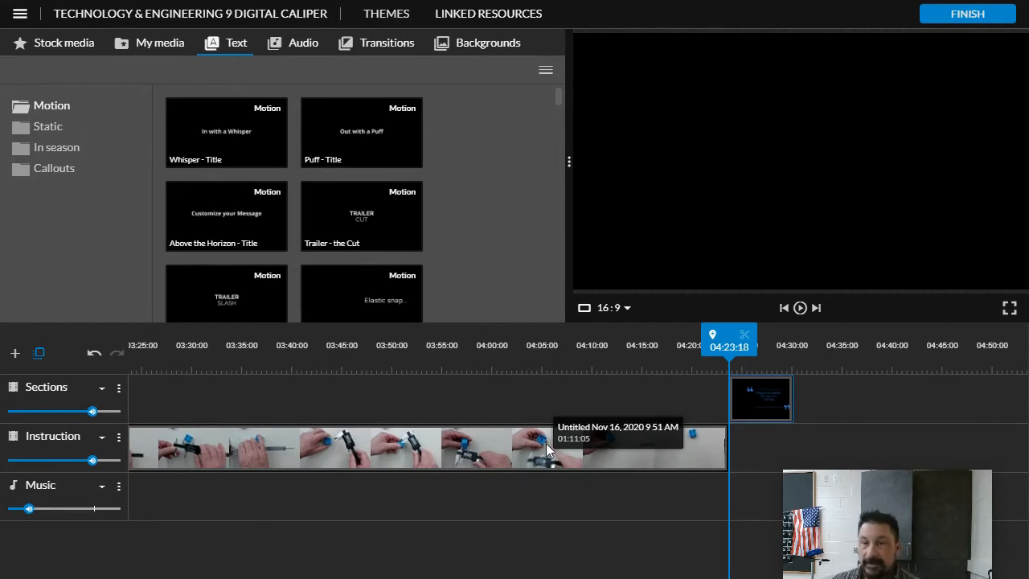
Step: Finish the edit and export it as a video in HD 1280x720 resolution
{"action": "left_click", "coordinate": [961, 16]}
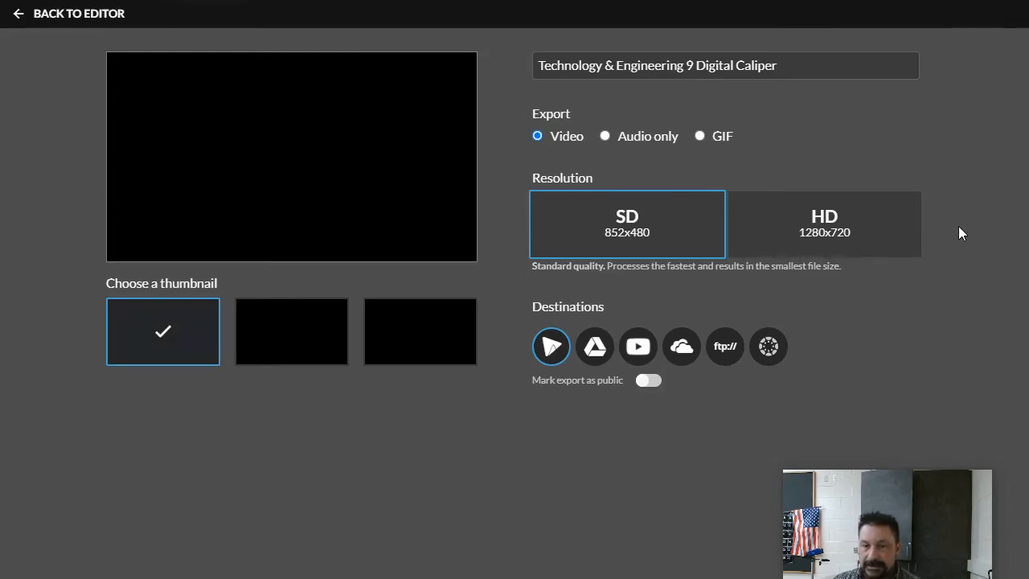
{"action": "left_click", "coordinate": [834, 221]}
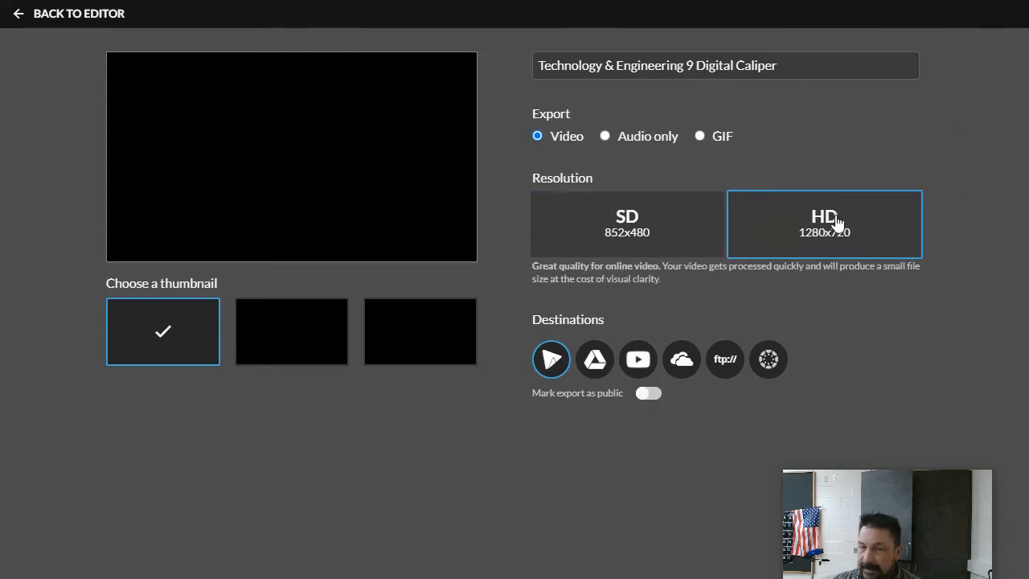
{"action": "left_click_drag", "start_coordinate": [905, 483], "coordinate": [926, 368]}
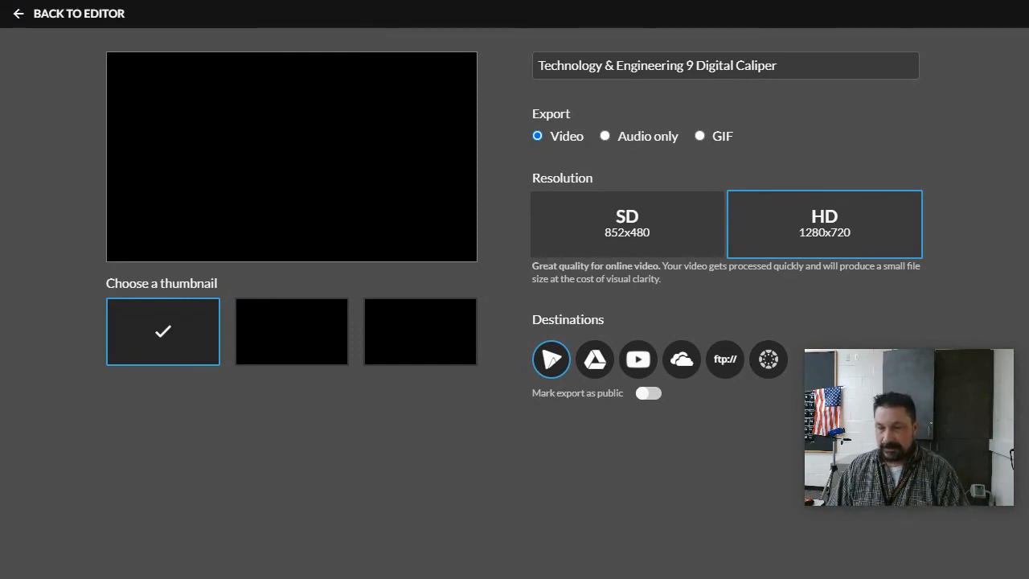
{"action": "left_click", "coordinate": [780, 565]}
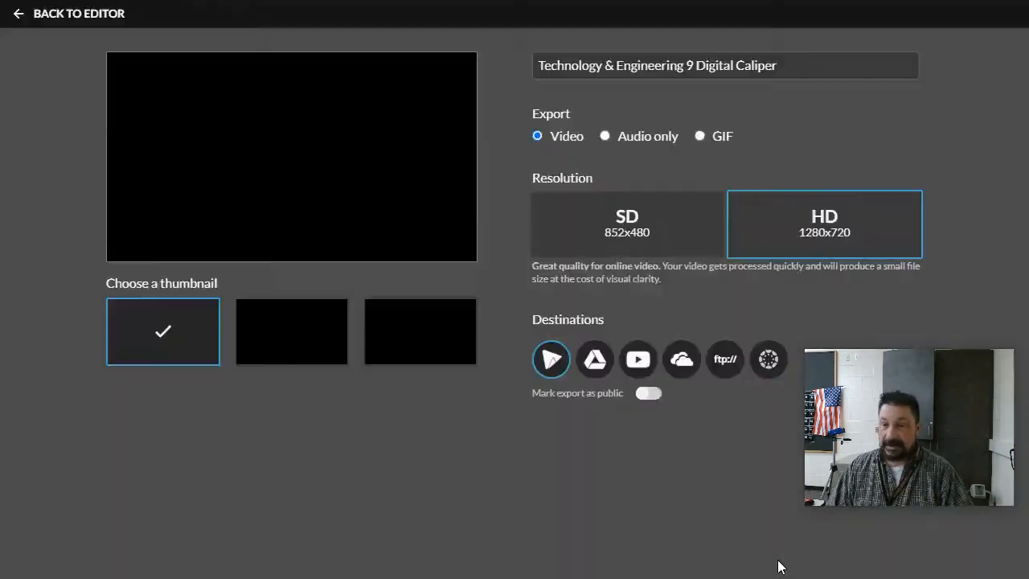
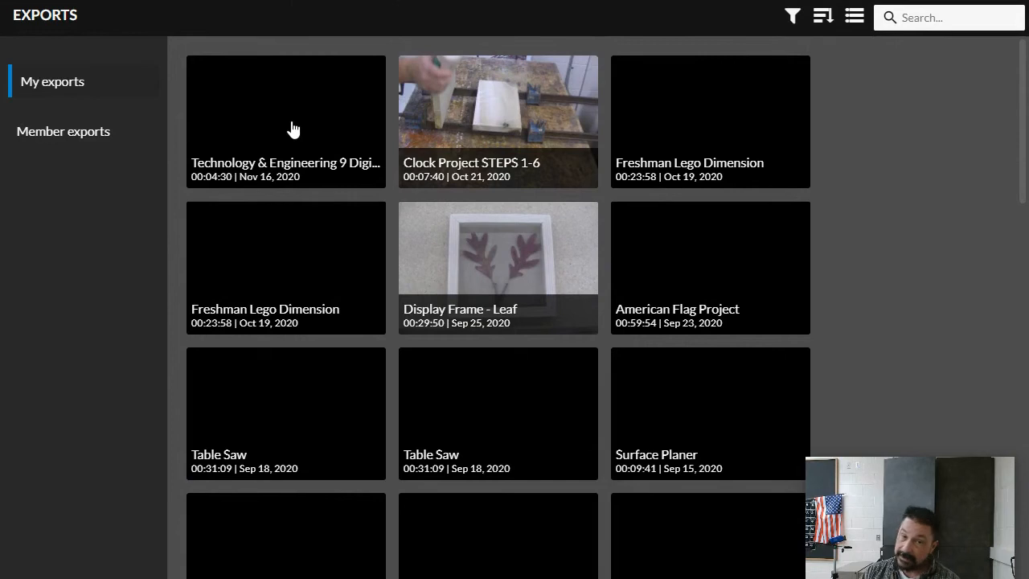
Step: Select the newly exported Digital Caliper video and switch to File Explorer to show the Downloads folder
{"action": "left_click", "coordinate": [288, 127]}
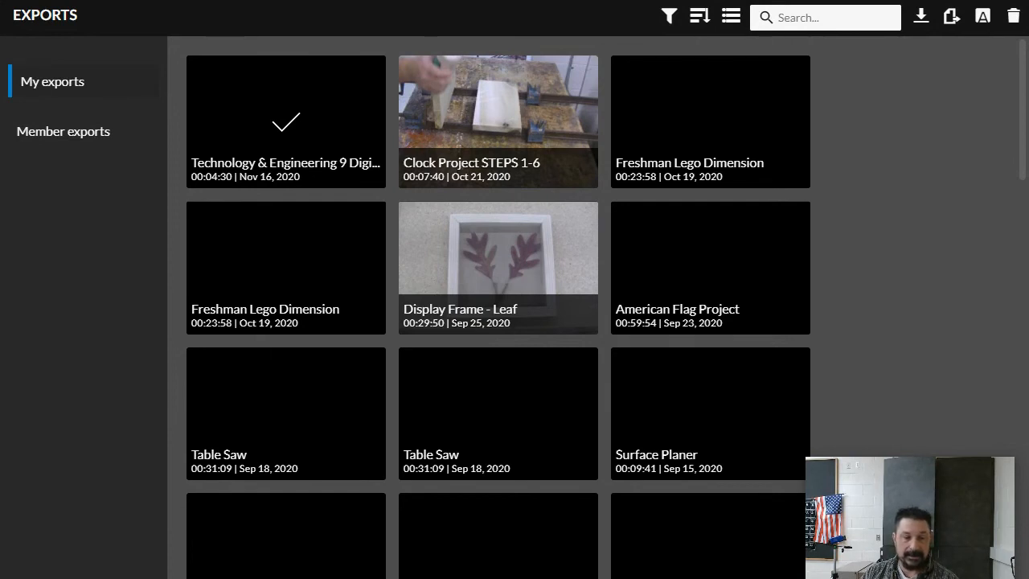
{"action": "left_click", "coordinate": [167, 578]}
{"action": "left_click", "coordinate": [199, 546]}
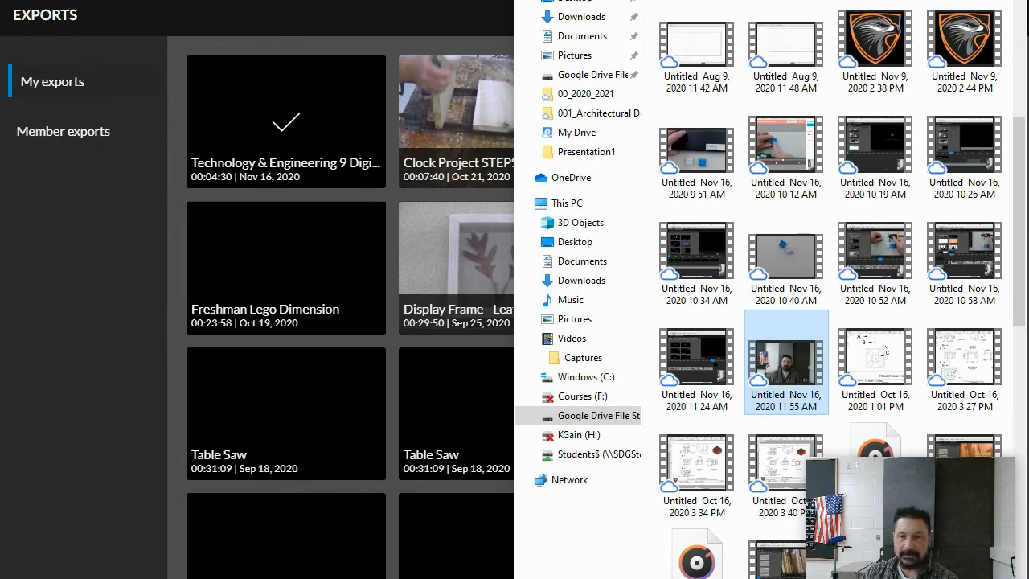
{"action": "left_click", "coordinate": [581, 284]}
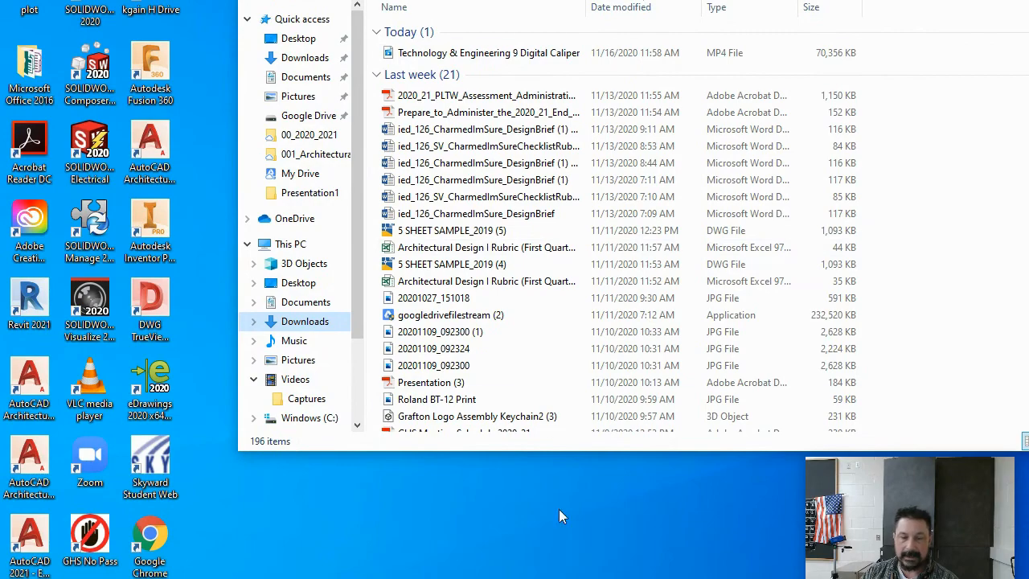
Step: Switch back to Chrome, search Google for YouTube in a new tab and open the YouTube site
{"action": "left_click", "coordinate": [571, 578]}
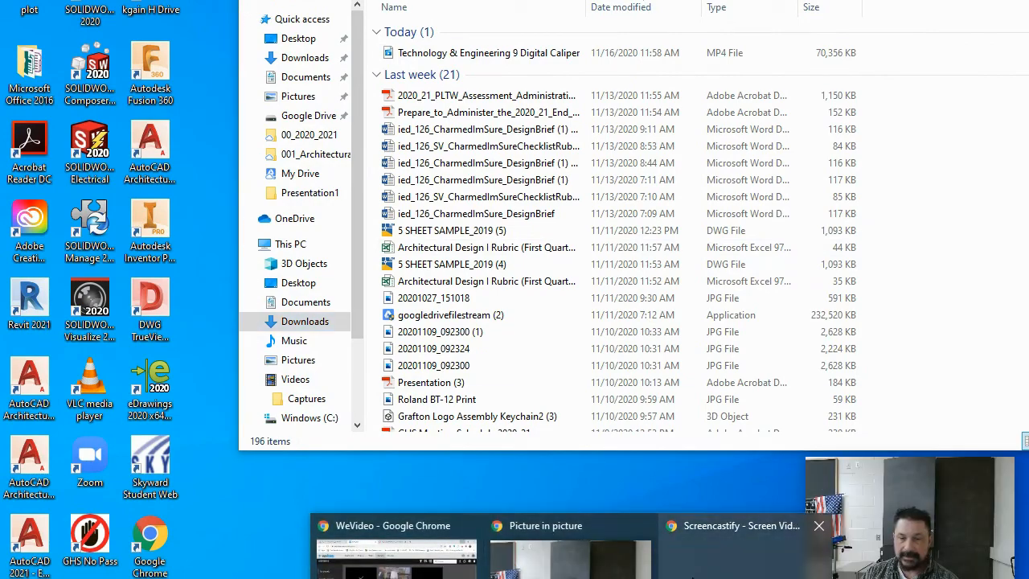
{"action": "left_click", "coordinate": [394, 551]}
{"action": "left_click", "coordinate": [792, 0]}
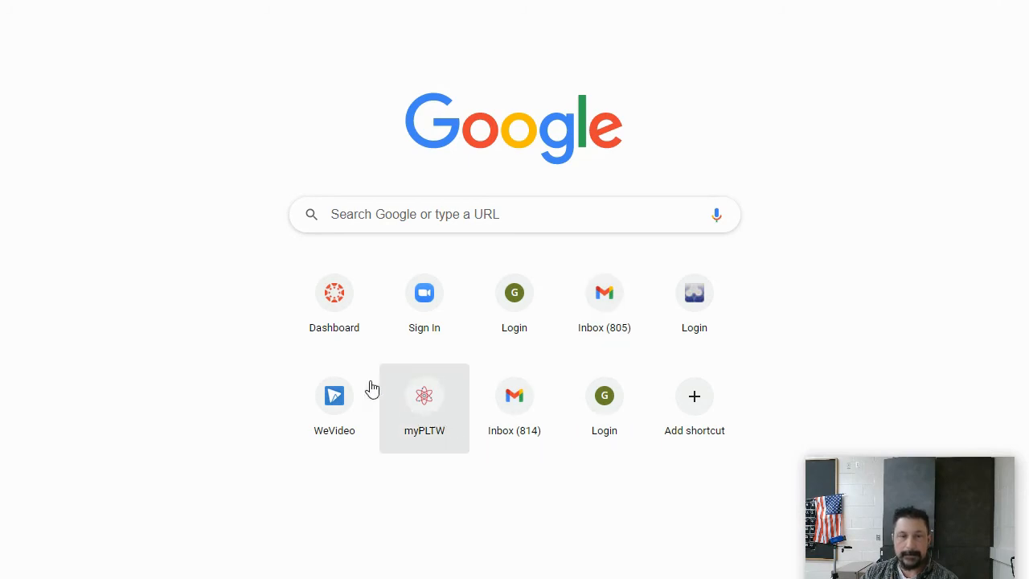
{"action": "left_click", "coordinate": [519, 214]}
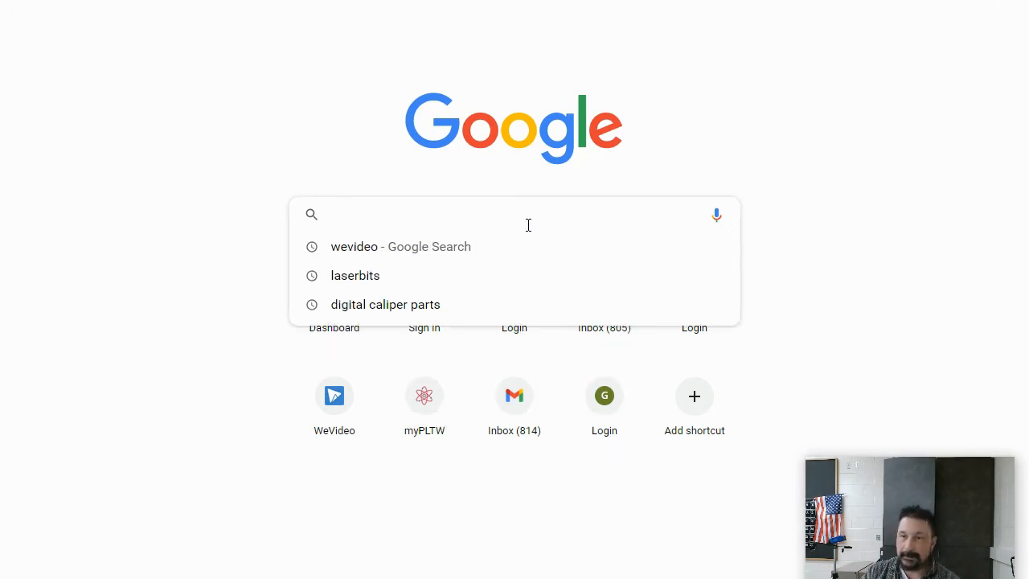
{"action": "type", "text": "youtut"}
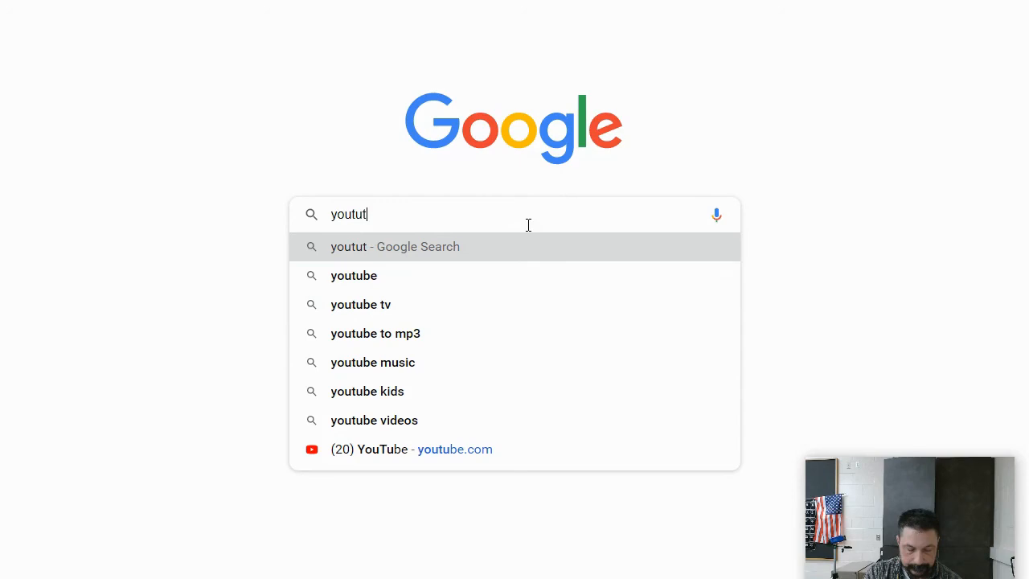
{"action": "key", "text": "Return"}
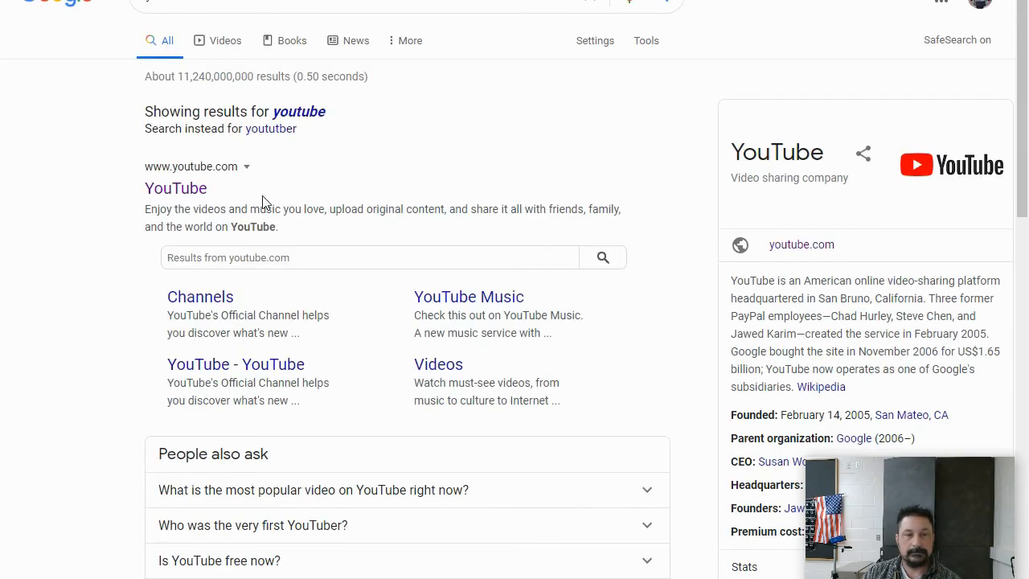
{"action": "left_click", "coordinate": [176, 188]}
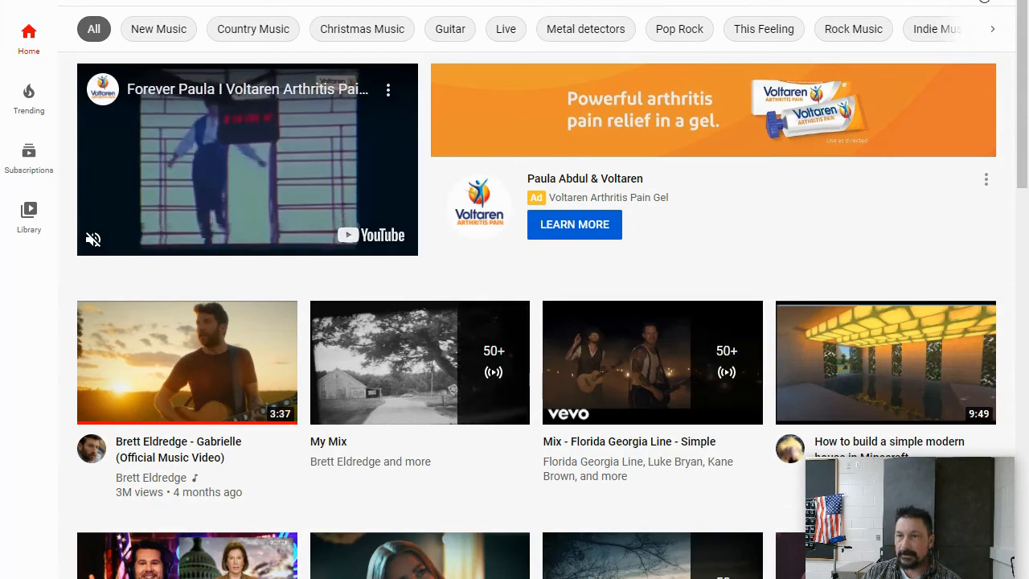
Step: Start a YouTube video upload and add the "Technology & Engineering 9 Digital Caliper" MP4 from the Downloads folder
{"action": "left_click", "coordinate": [1004, 10]}
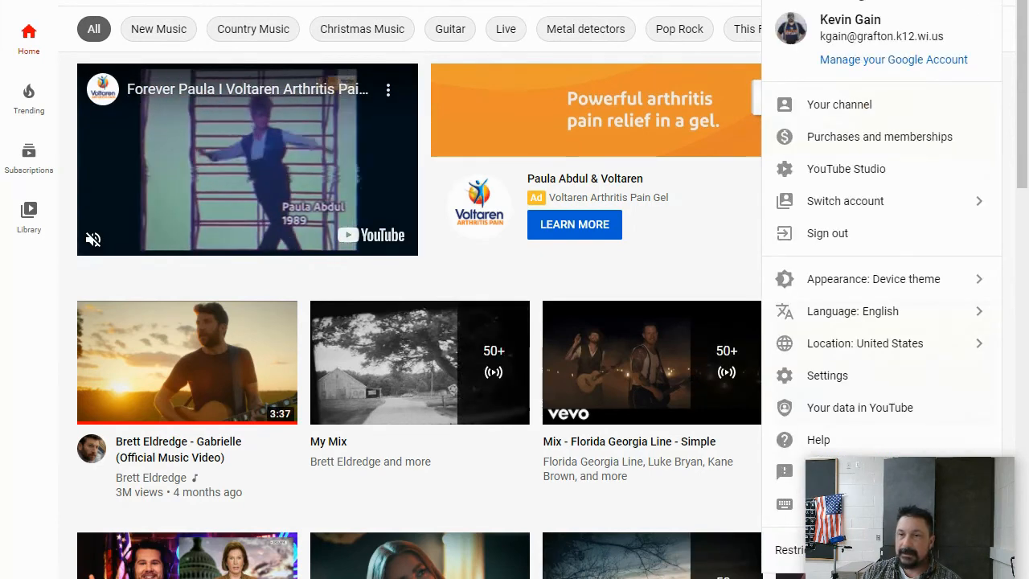
{"action": "left_click", "coordinate": [858, 1]}
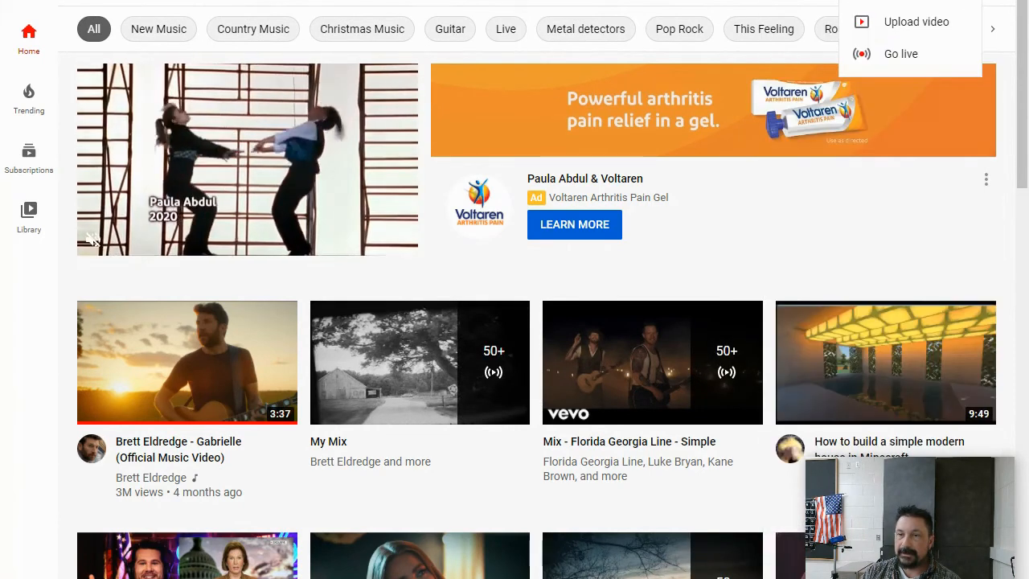
{"action": "left_click", "coordinate": [916, 22]}
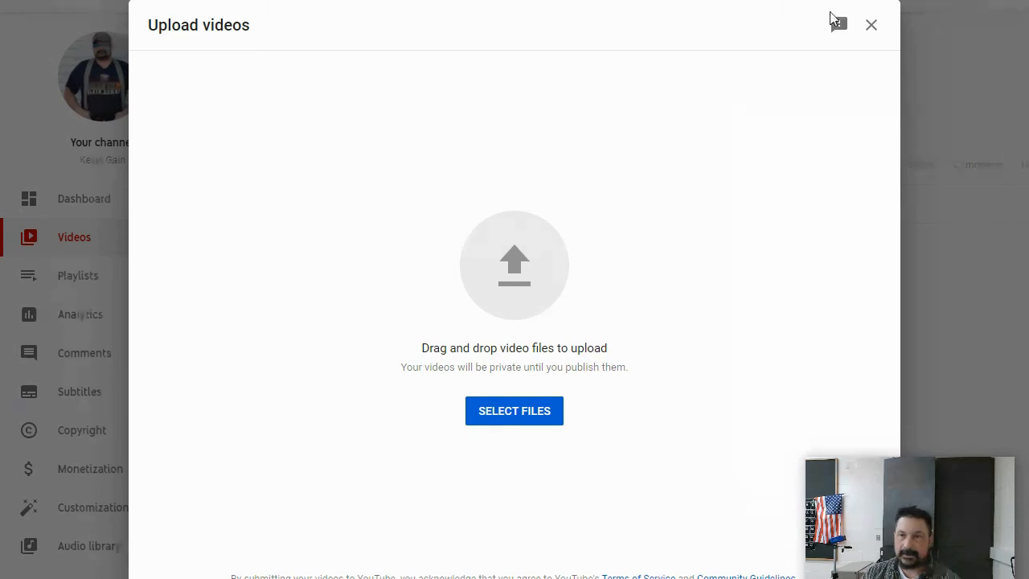
{"action": "left_click", "coordinate": [974, 0]}
{"action": "left_click_drag", "start_coordinate": [862, 141], "coordinate": [702, 113]}
{"action": "left_click_drag", "start_coordinate": [563, 53], "coordinate": [497, 331]}
{"action": "left_click", "coordinate": [763, 110]}
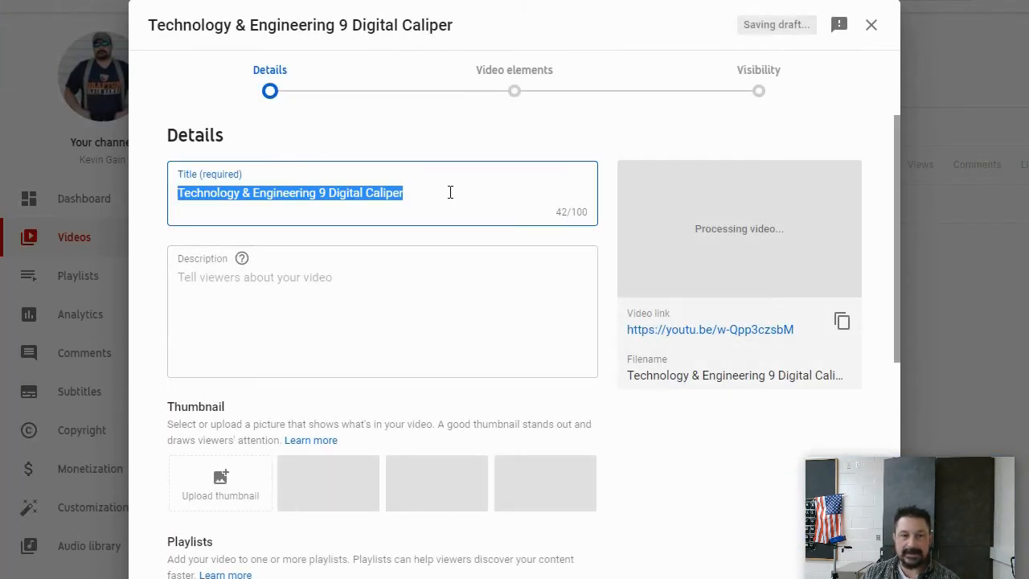
Step: Enter the video description "Please enjoy this basic video of the digital caliper"
{"action": "left_click", "coordinate": [220, 282]}
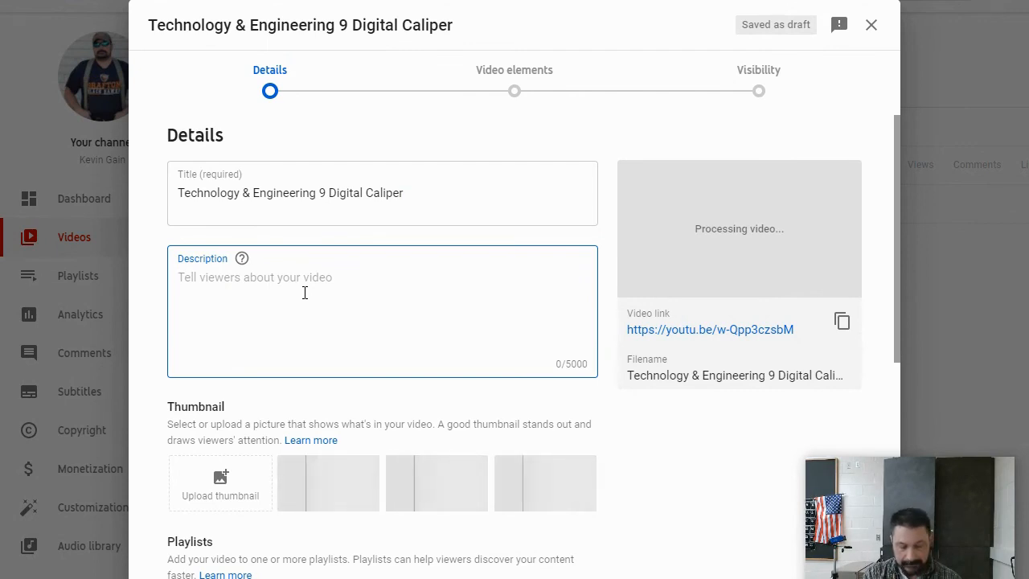
{"action": "type", "text": "Please enjoy the"}
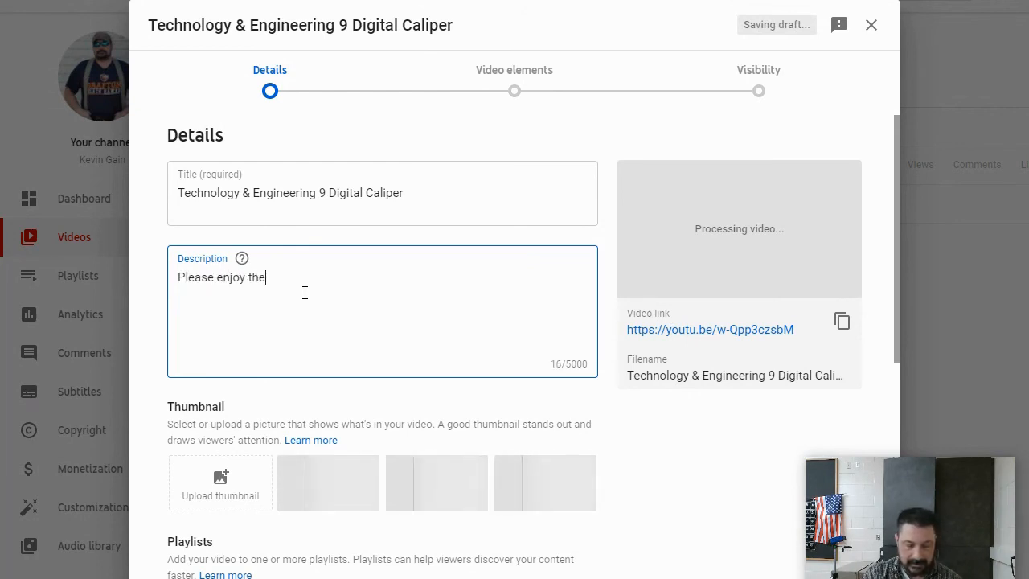
{"action": "type", "text": "is basic video oof the digital caliper"}
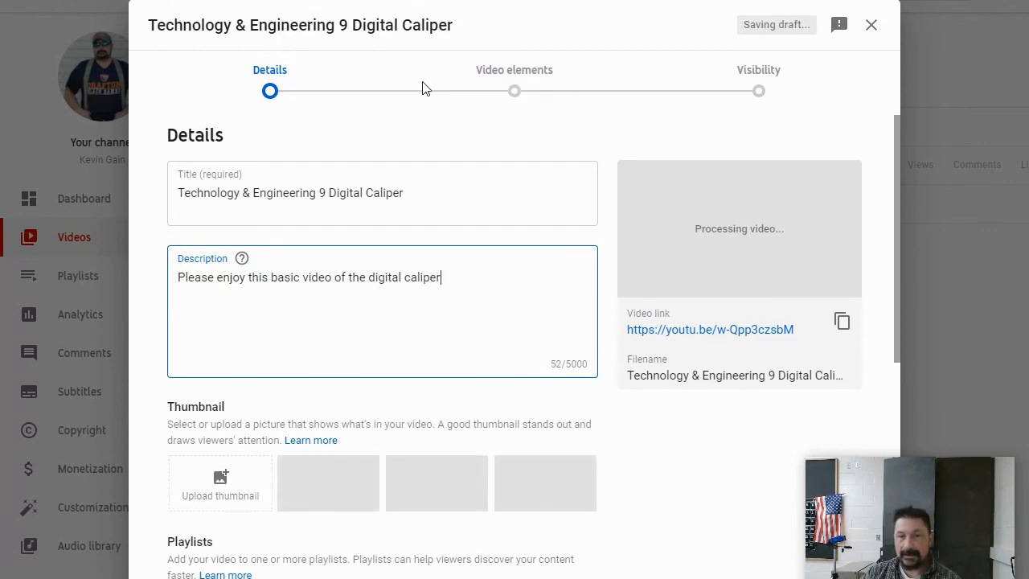
Step: Add the uploaded video to the "Technology & Engineering 9 Drafting" playlist in its upload details
{"action": "left_click", "coordinate": [515, 80]}
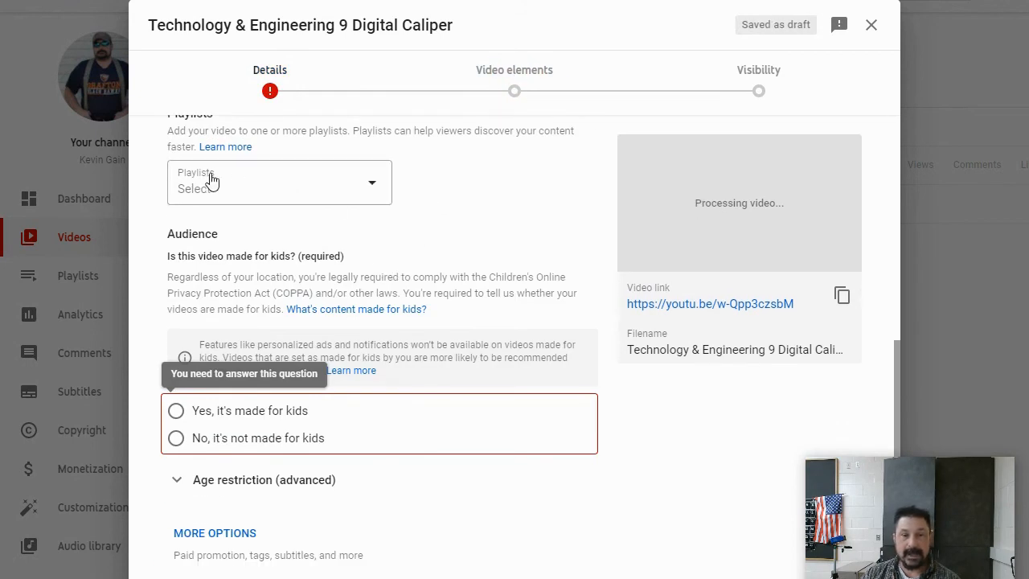
{"action": "scroll", "coordinate": [252, 246], "scroll_direction": "up", "scroll_amount": 4}
{"action": "scroll", "coordinate": [362, 247], "scroll_direction": "up", "scroll_amount": 2}
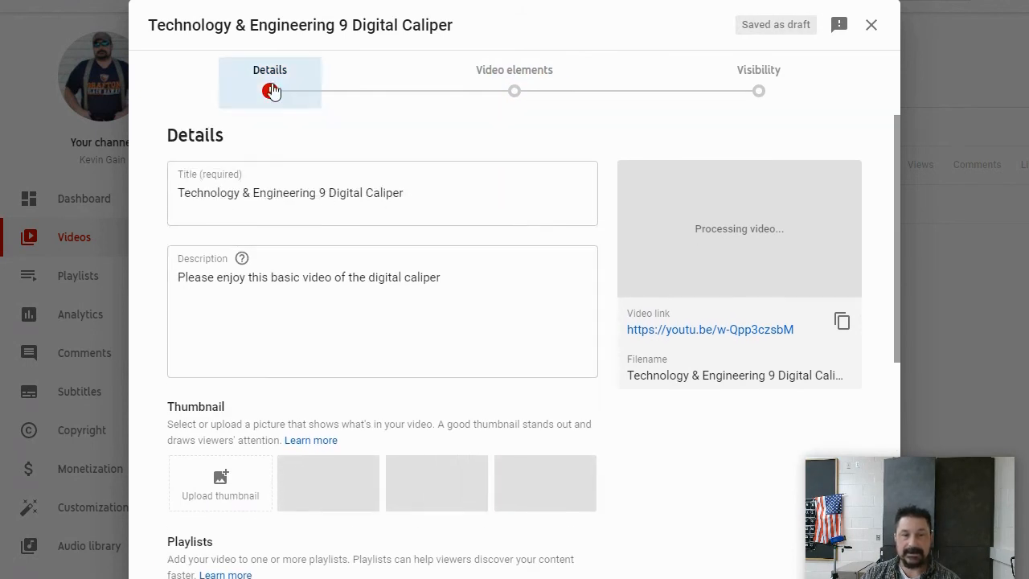
{"action": "scroll", "coordinate": [415, 330], "scroll_direction": "down", "scroll_amount": 1}
{"action": "scroll", "coordinate": [415, 330], "scroll_direction": "down", "scroll_amount": 4}
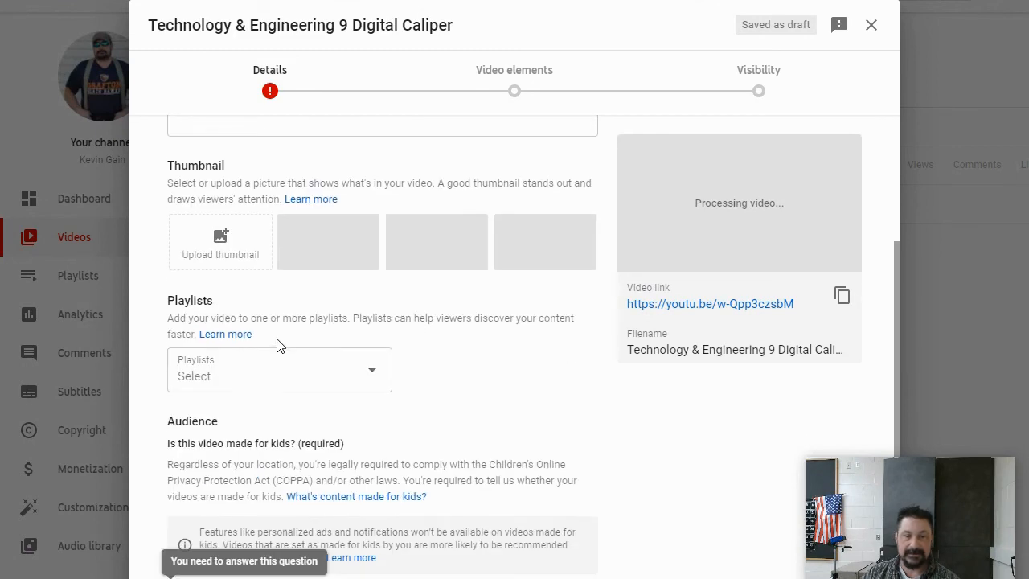
{"action": "left_click", "coordinate": [372, 211]}
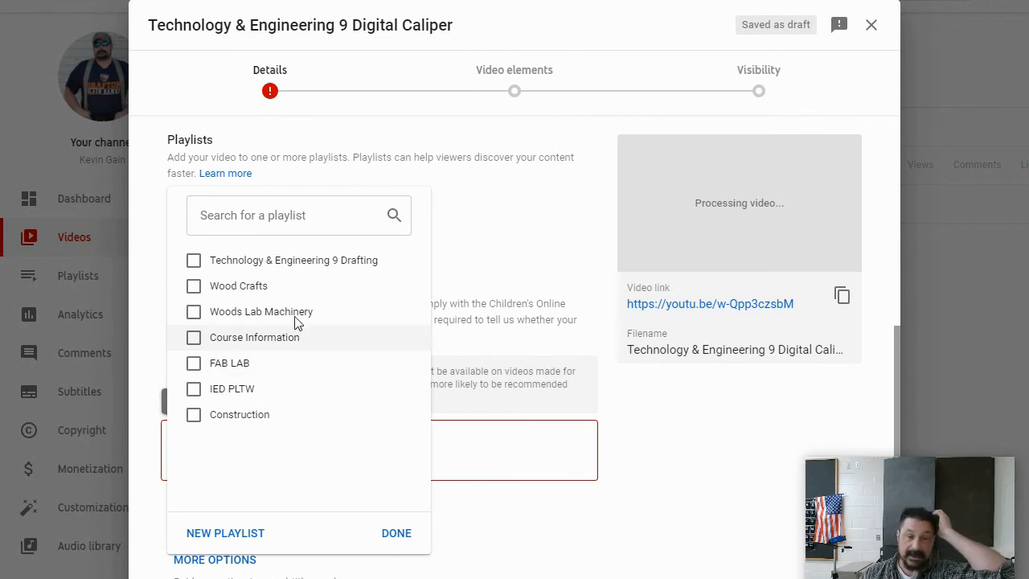
{"action": "left_click", "coordinate": [194, 261]}
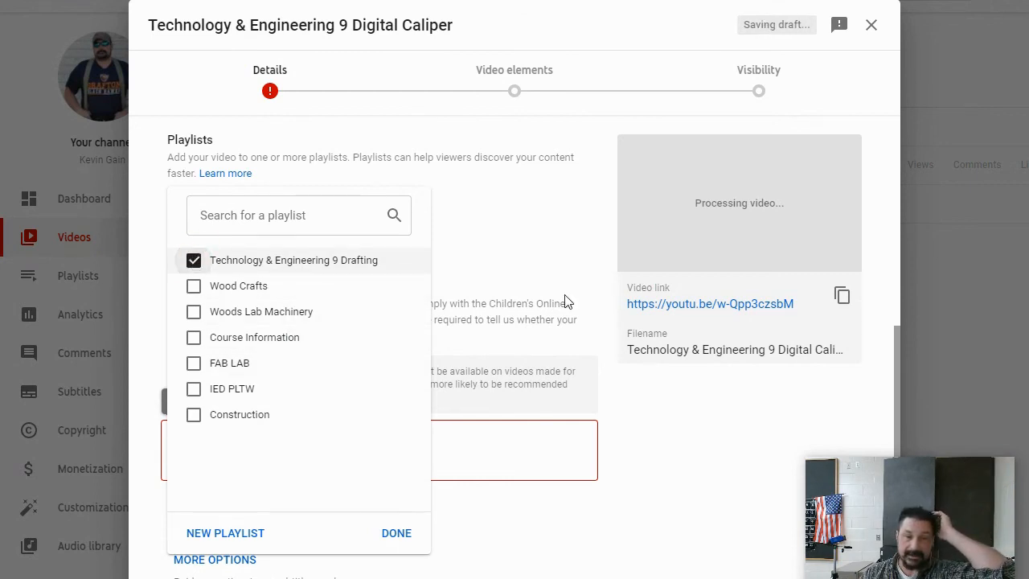
{"action": "left_click", "coordinate": [447, 248]}
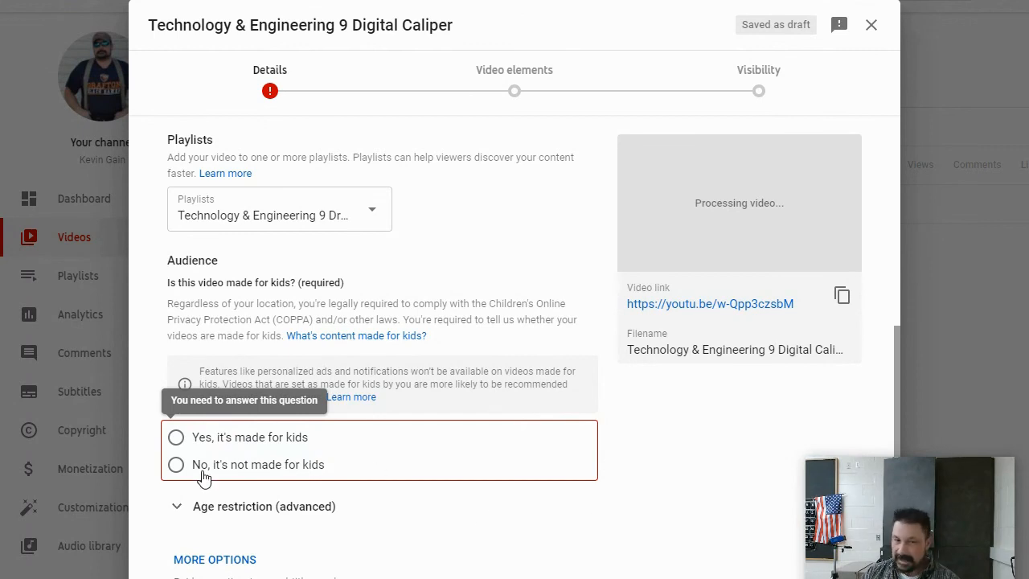
Step: Mark the video as not made for kids and set its visibility to Public, leaving the video elements unchanged
{"action": "left_click", "coordinate": [178, 468]}
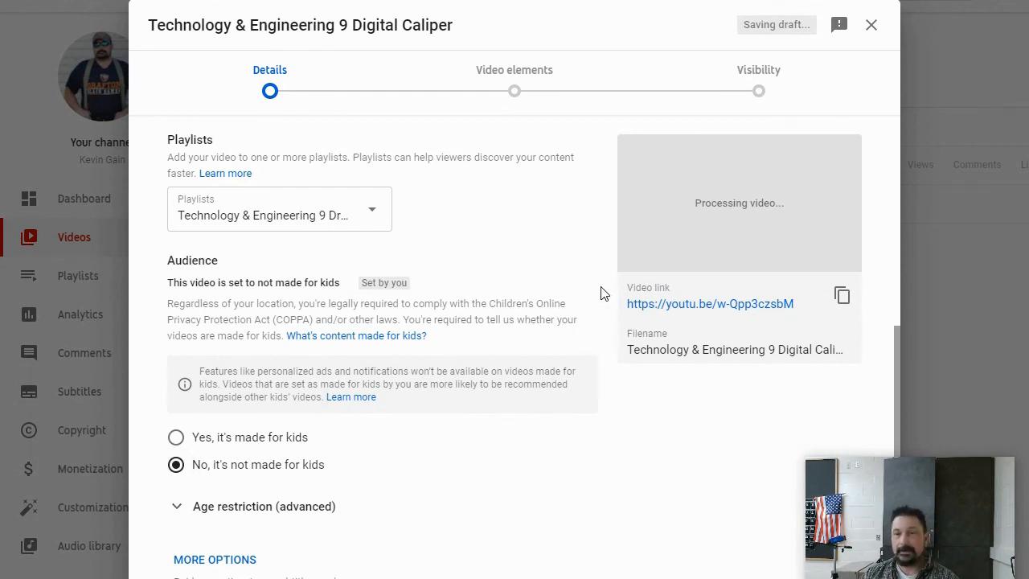
{"action": "left_click", "coordinate": [531, 94]}
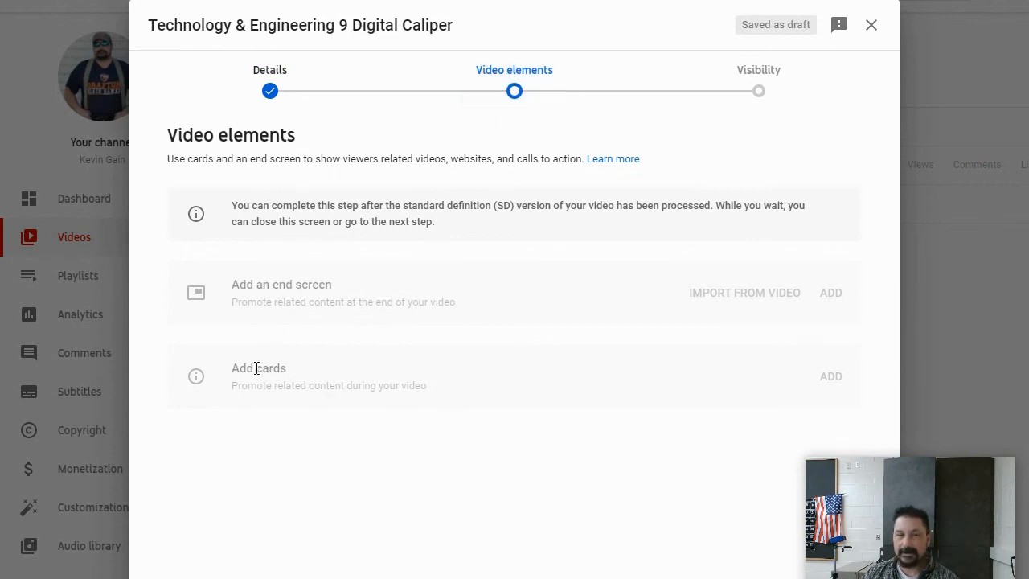
{"action": "left_click", "coordinate": [752, 85]}
{"action": "left_click", "coordinate": [218, 343]}
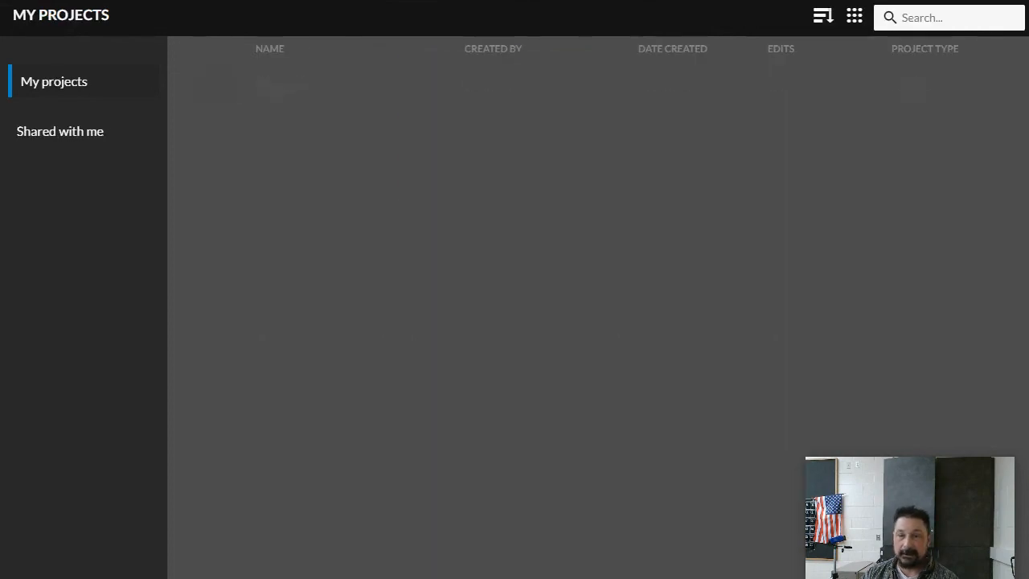
Step: In WeVideo, open the project's "WeVideo Lesson" edit and jump to the end of its timeline
{"action": "left_click", "coordinate": [294, 91]}
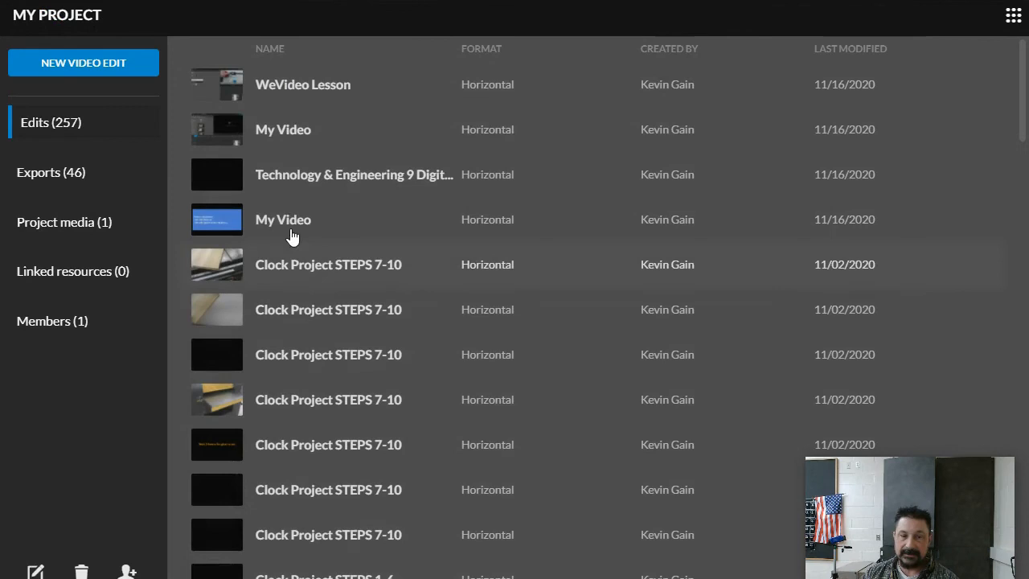
{"action": "left_click", "coordinate": [298, 95]}
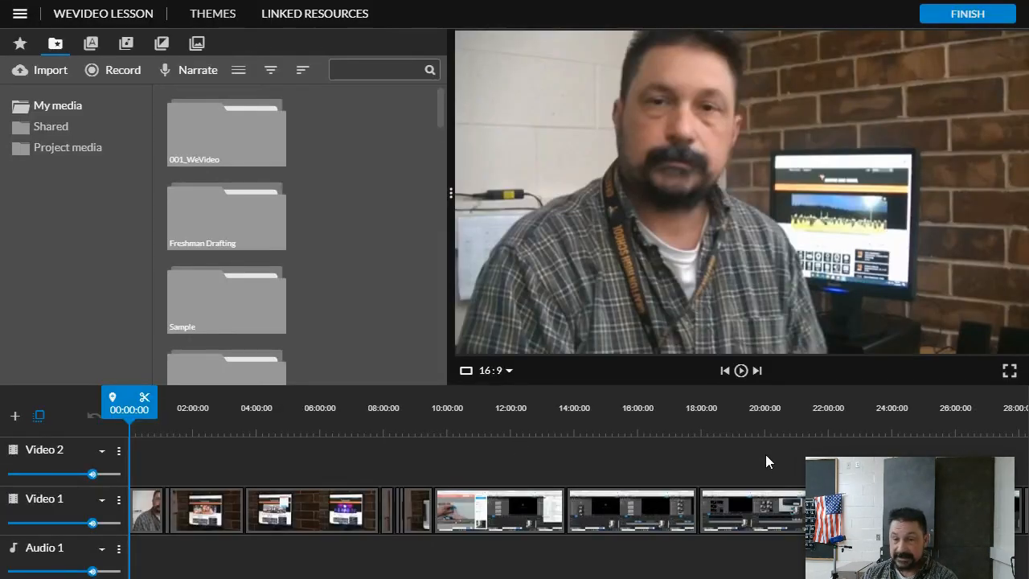
{"action": "left_click", "coordinate": [760, 377]}
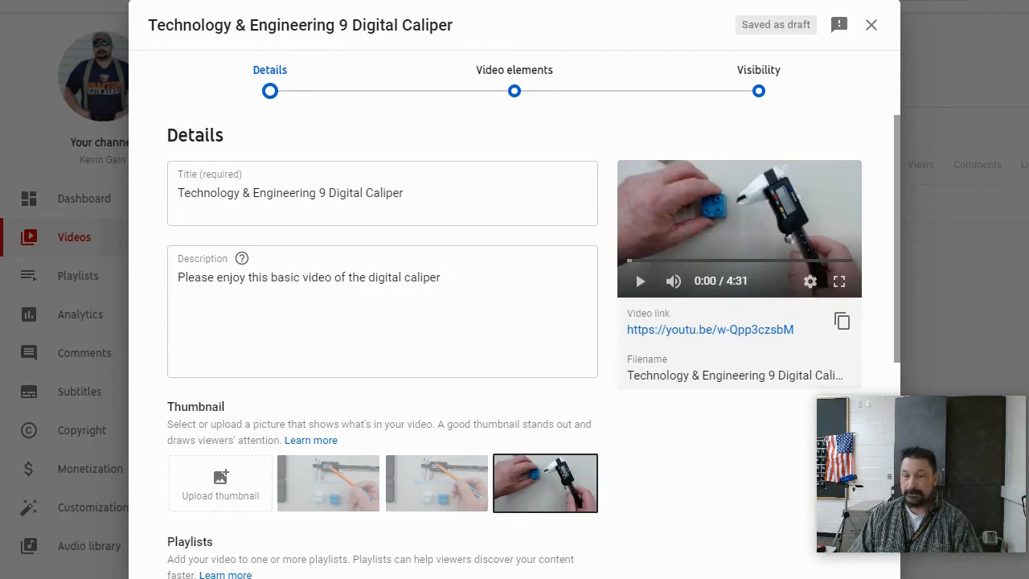
Step: Return to the YouTube upload, copy the video link from the Visibility page, publish the video and dismiss the confirmation
{"action": "left_click", "coordinate": [864, 578]}
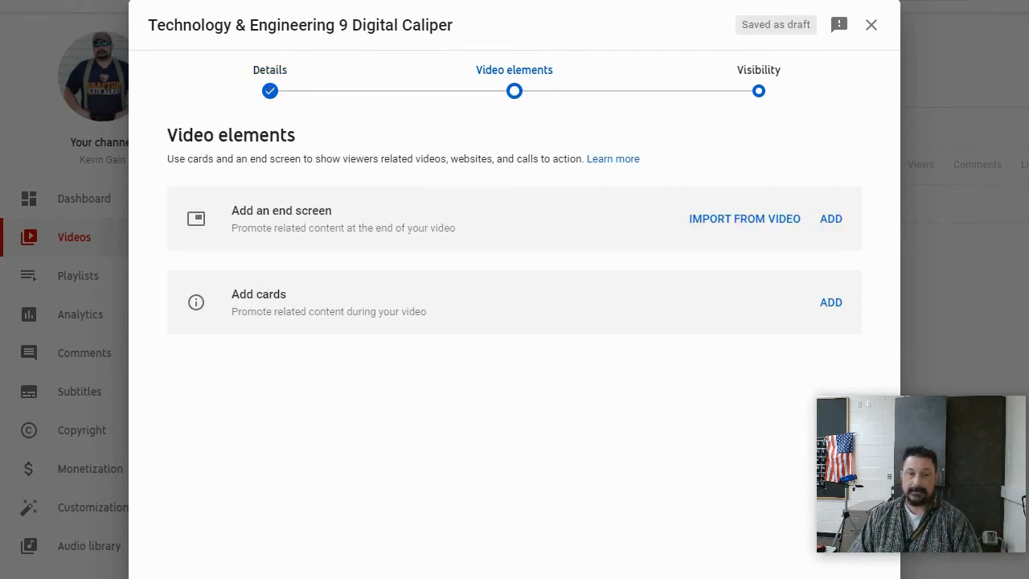
{"action": "left_click", "coordinate": [864, 578]}
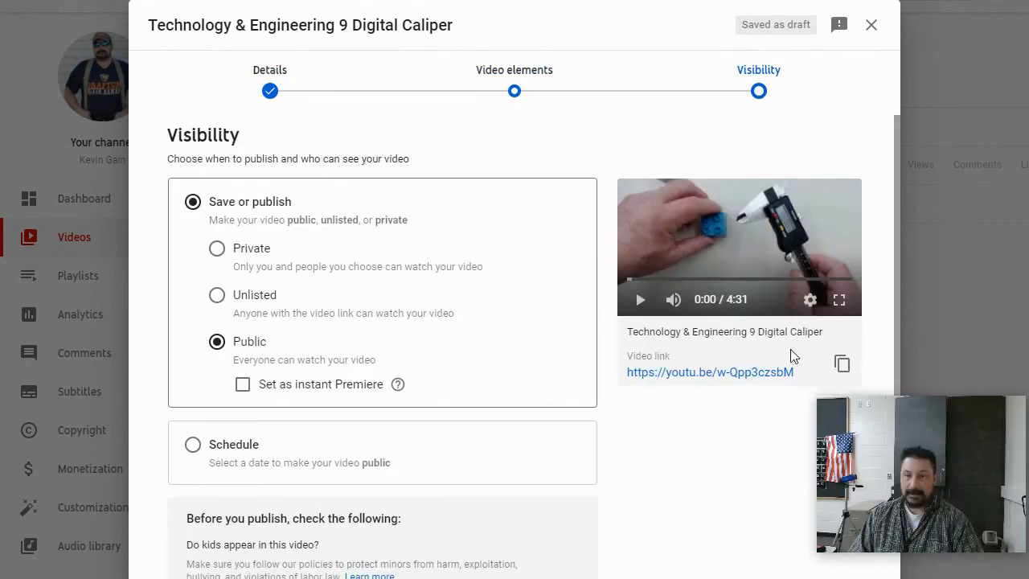
{"action": "left_click", "coordinate": [842, 366]}
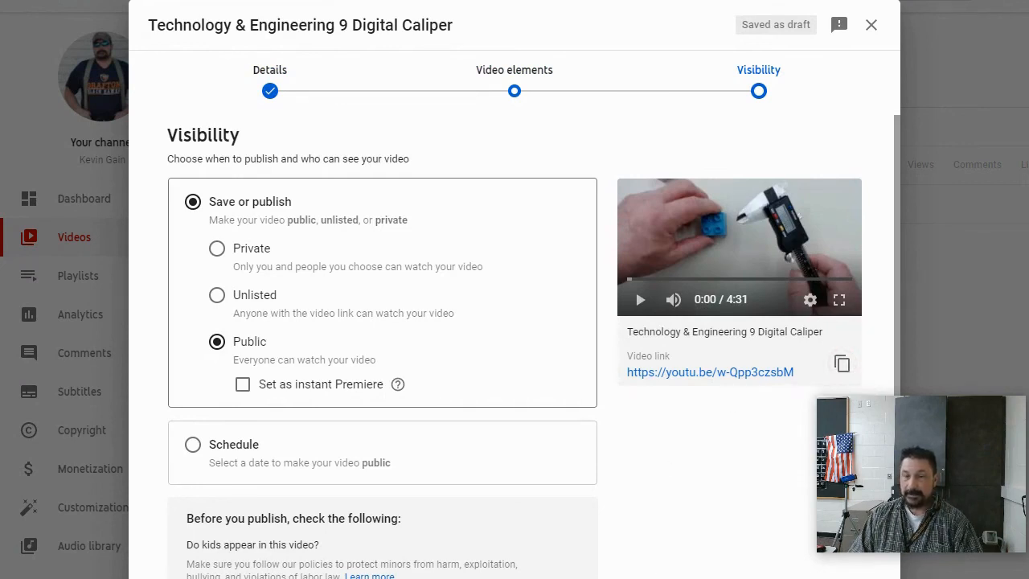
{"action": "left_click", "coordinate": [860, 577]}
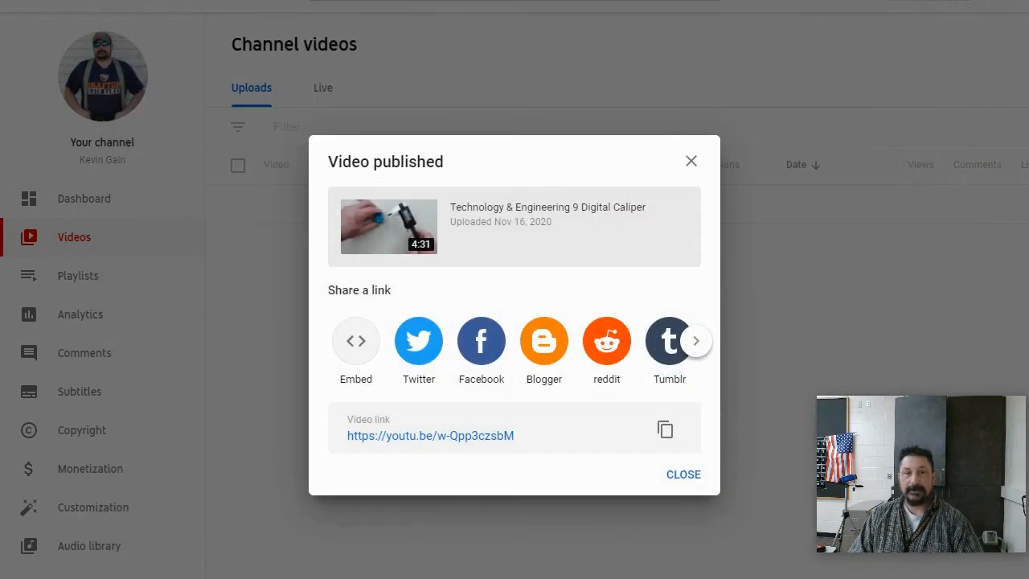
{"action": "left_click", "coordinate": [690, 475]}
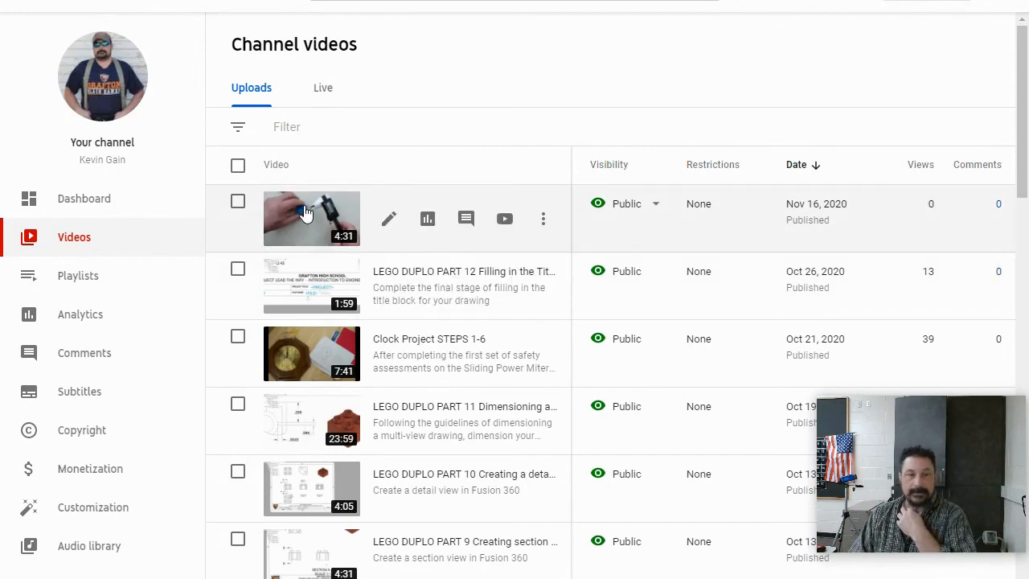
Step: Open the "Technology & Engineering 9 Drafting" playlist on YouTube and look through its videos
{"action": "left_click", "coordinate": [85, 283]}
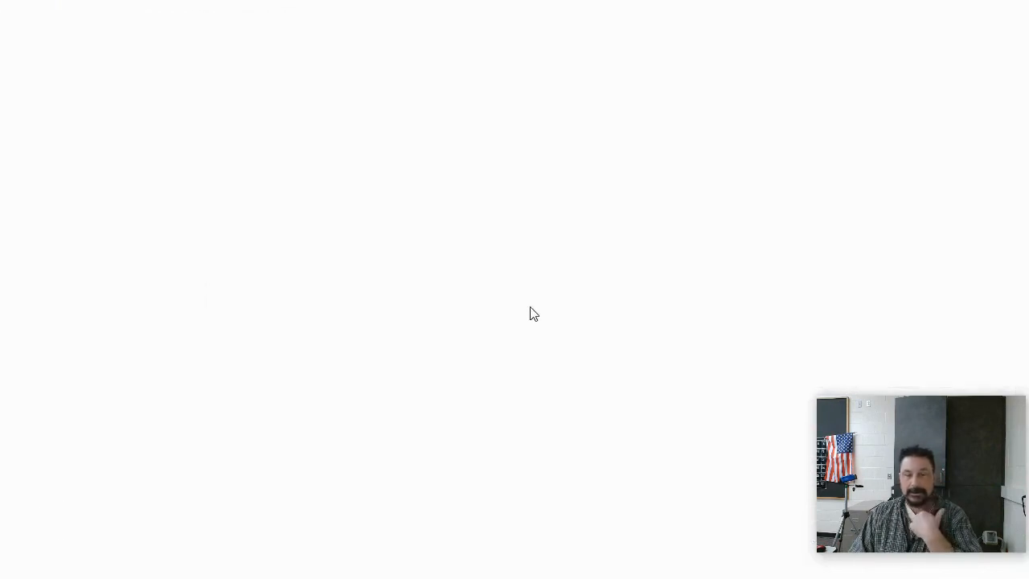
{"action": "left_click", "coordinate": [460, 129]}
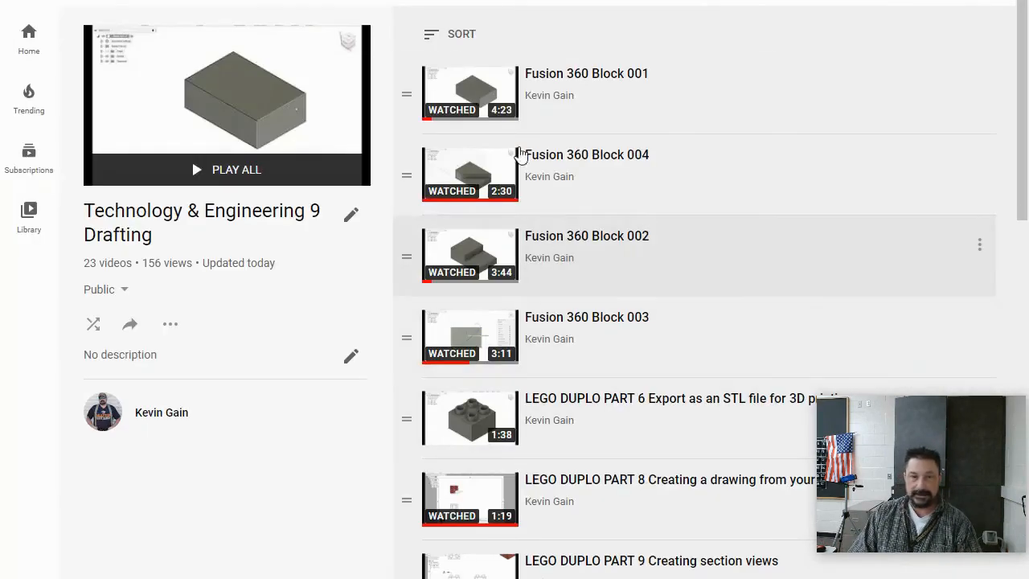
{"action": "scroll", "coordinate": [687, 491], "scroll_direction": "down", "scroll_amount": 15}
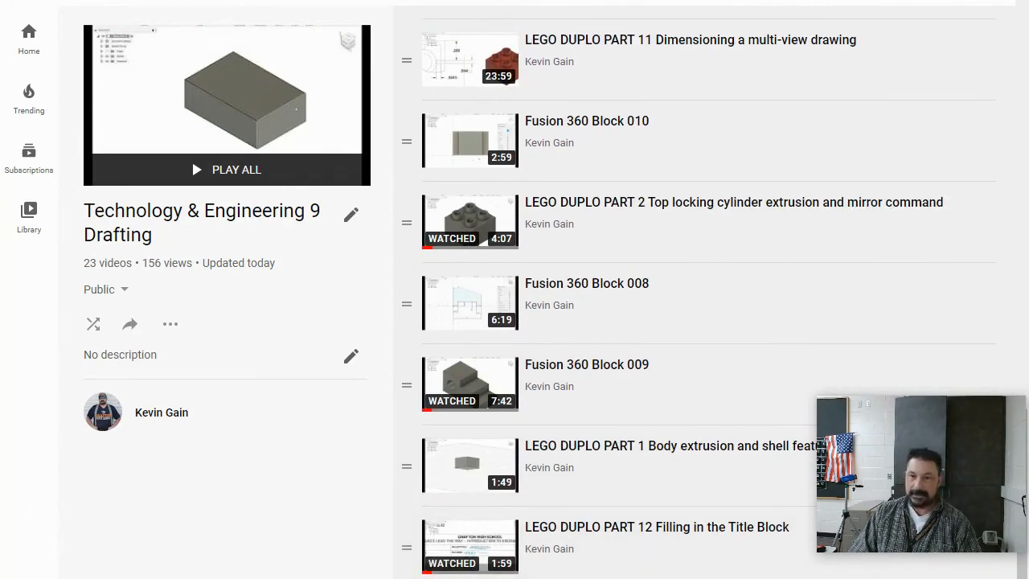
{"action": "scroll", "coordinate": [683, 179], "scroll_direction": "up", "scroll_amount": 3}
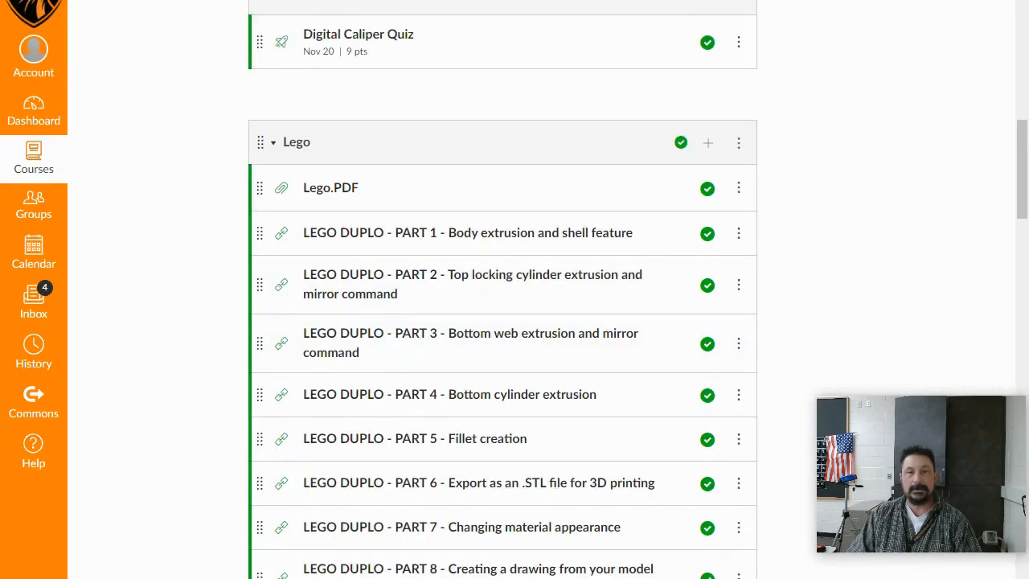
Step: In the Canvas course, start adding an External URL item to the Caliper Quiz module and paste the copied YouTube link
{"action": "left_click", "coordinate": [710, 4]}
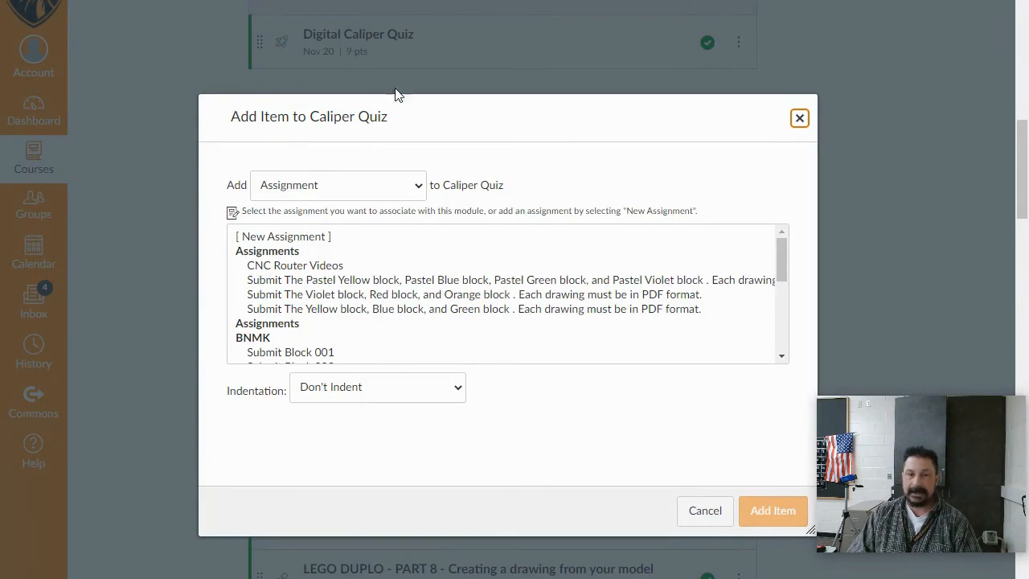
{"action": "left_click", "coordinate": [422, 190]}
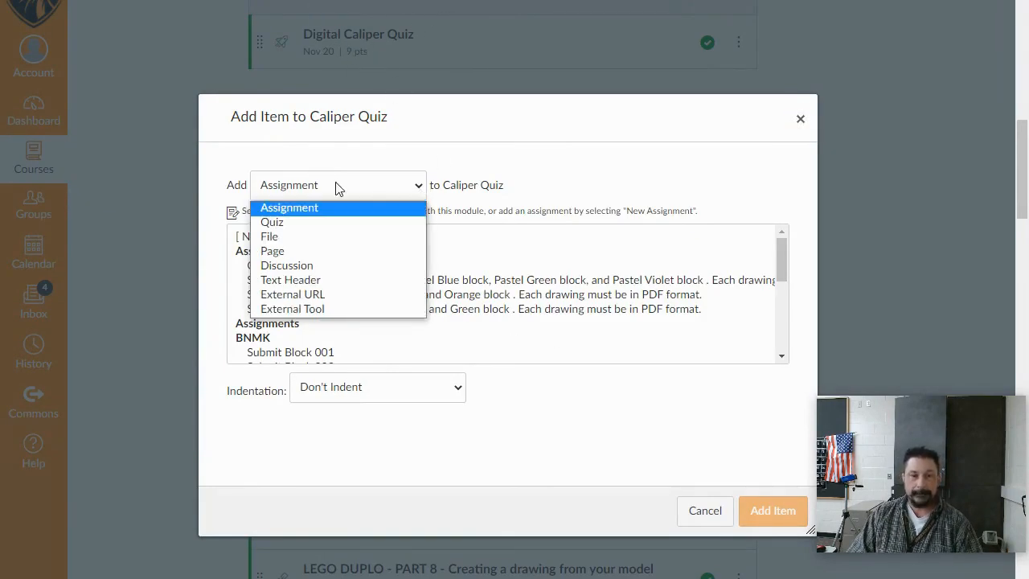
{"action": "left_click", "coordinate": [321, 296]}
{"action": "right_click", "coordinate": [322, 238]}
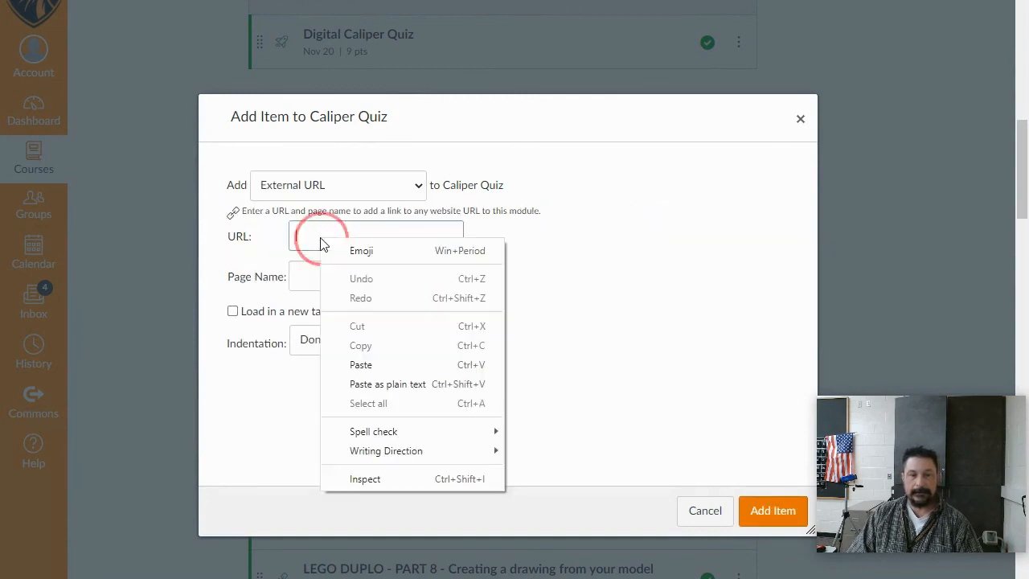
{"action": "left_click", "coordinate": [372, 364]}
Step: Name the link "Digital Caliper Video", add it to the module and publish the item
{"action": "left_click", "coordinate": [324, 280]}
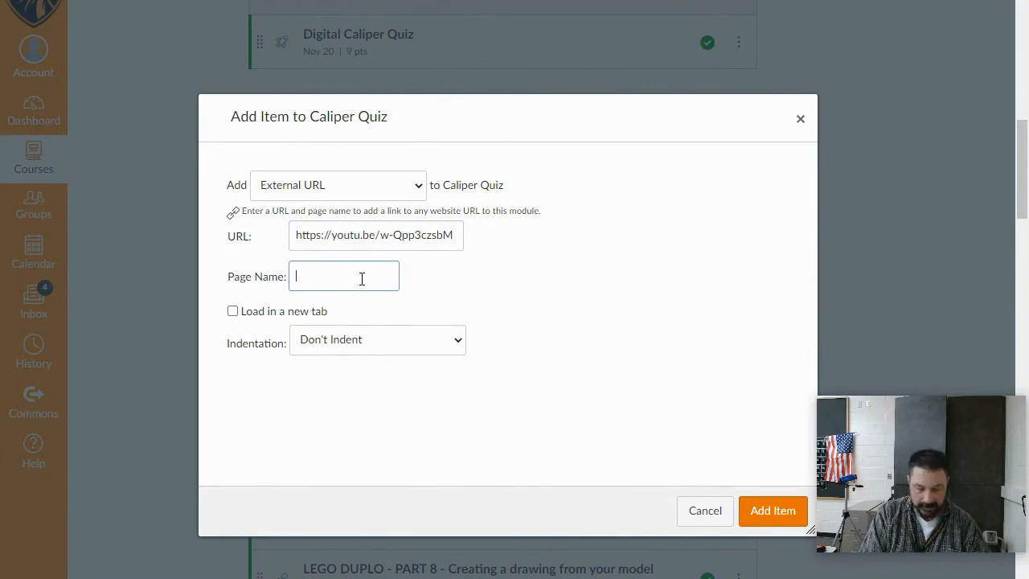
{"action": "type", "text": "D"}
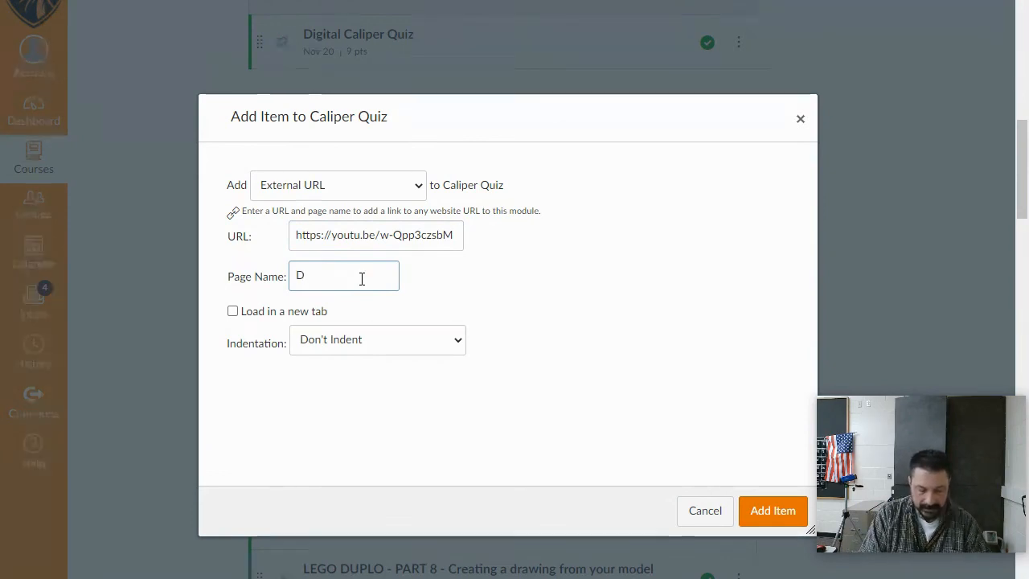
{"action": "type", "text": "igital "}
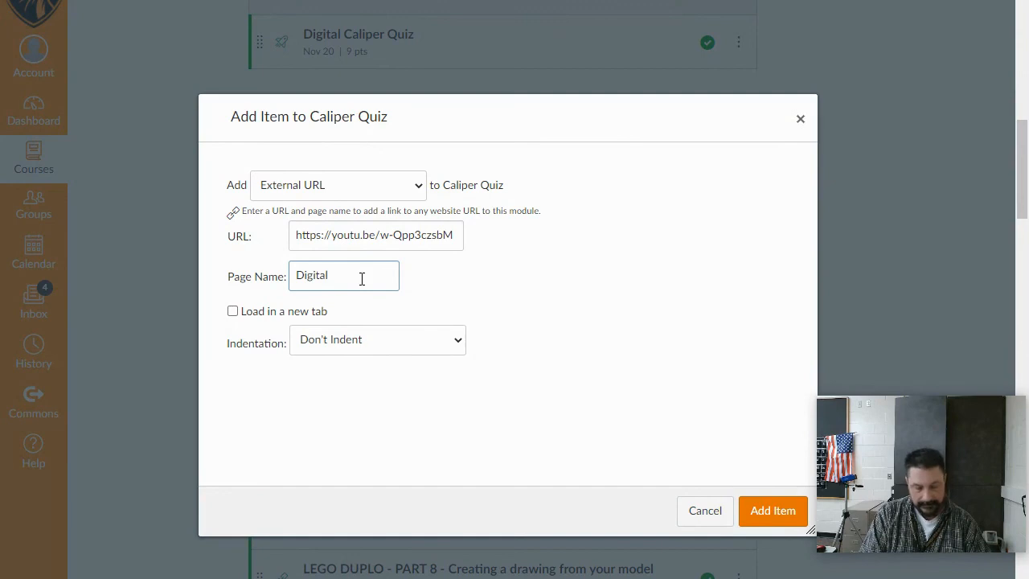
{"action": "type", "text": "Cal"}
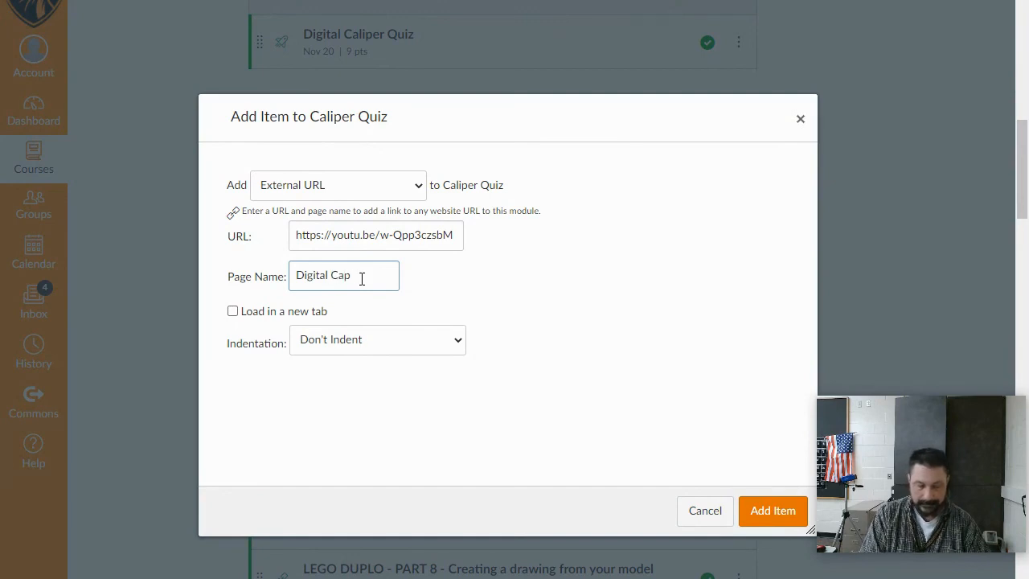
{"action": "type", "text": "iper "}
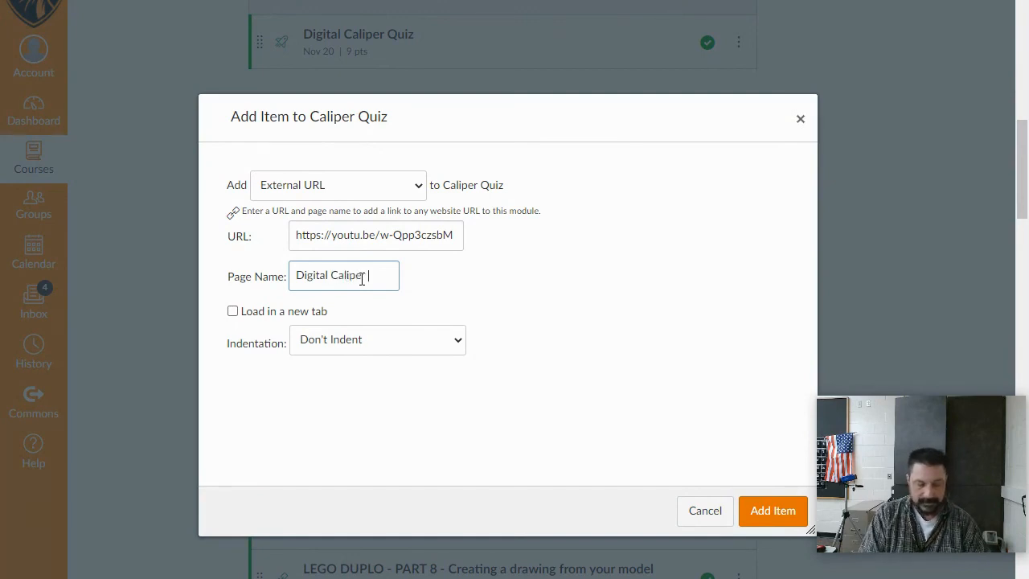
{"action": "type", "text": "Video"}
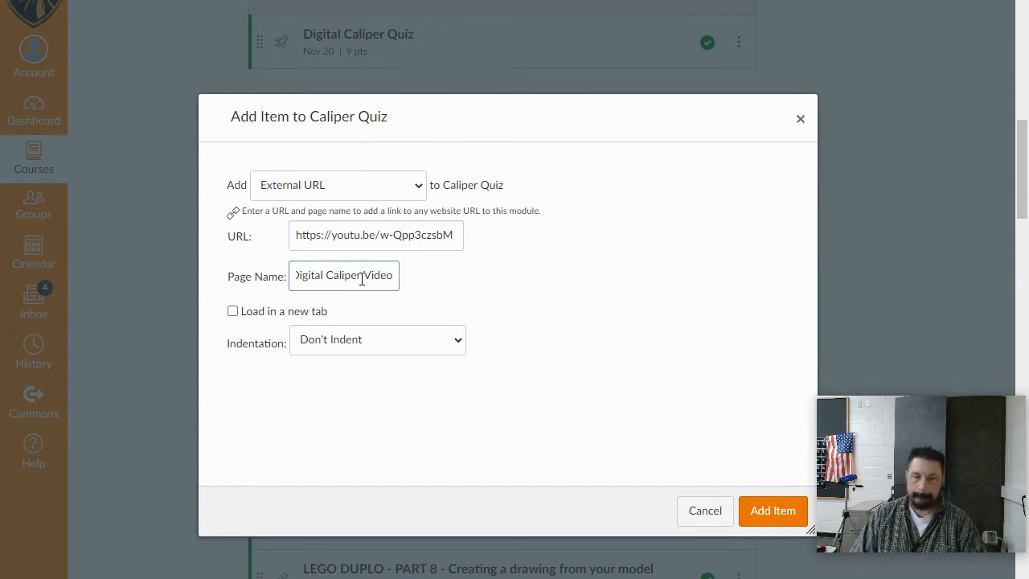
{"action": "left_click", "coordinate": [772, 513]}
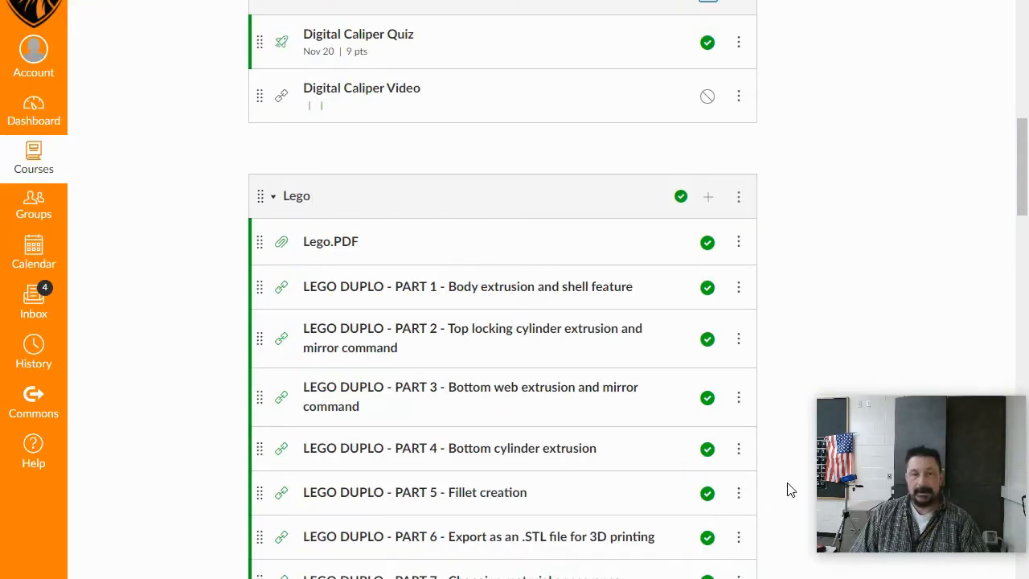
{"action": "left_click", "coordinate": [707, 92]}
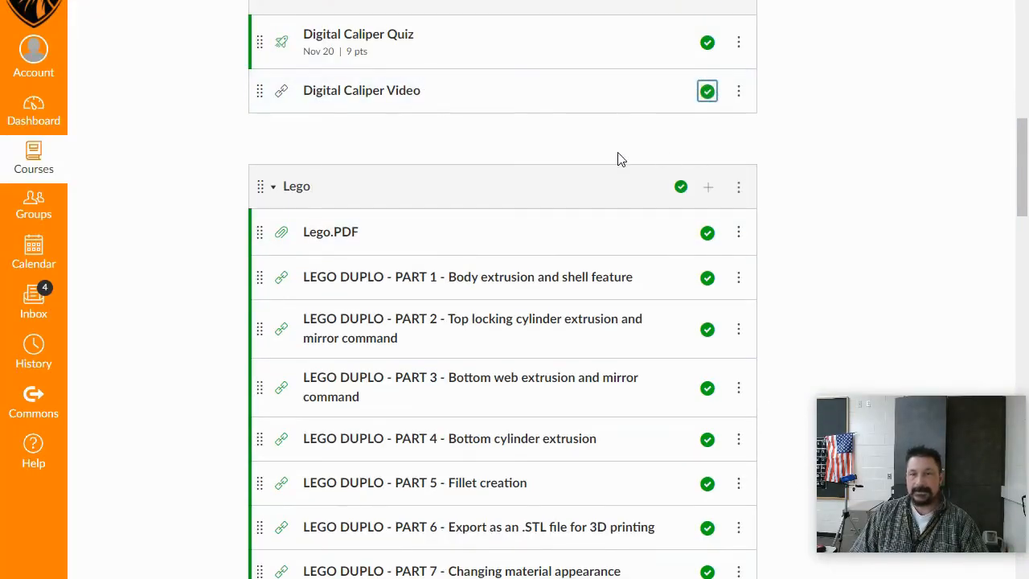
Step: Publish the Caliper Quiz module and rename it "Caliper"
{"action": "scroll", "coordinate": [618, 156], "scroll_direction": "up", "scroll_amount": 2}
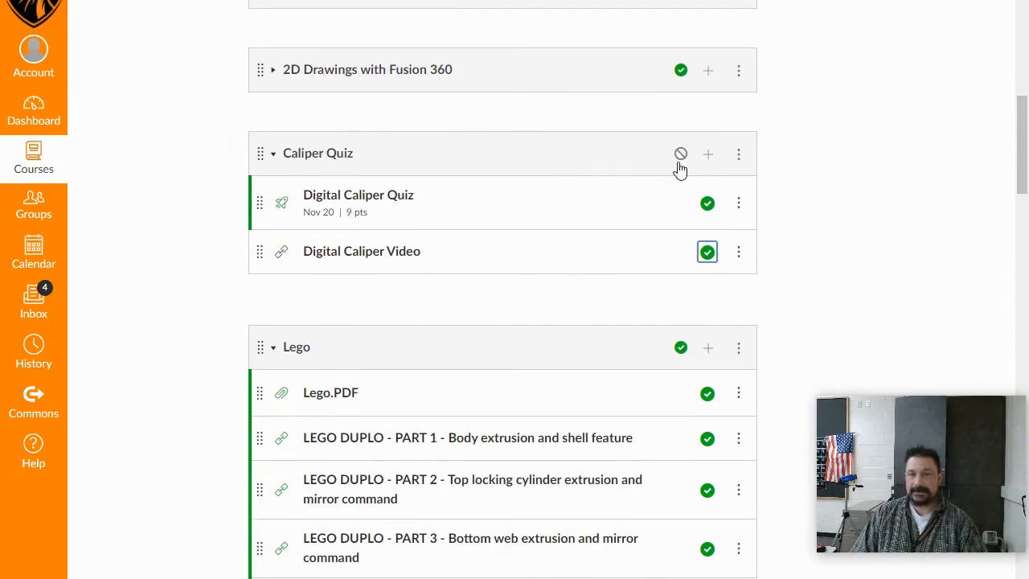
{"action": "left_click", "coordinate": [738, 156]}
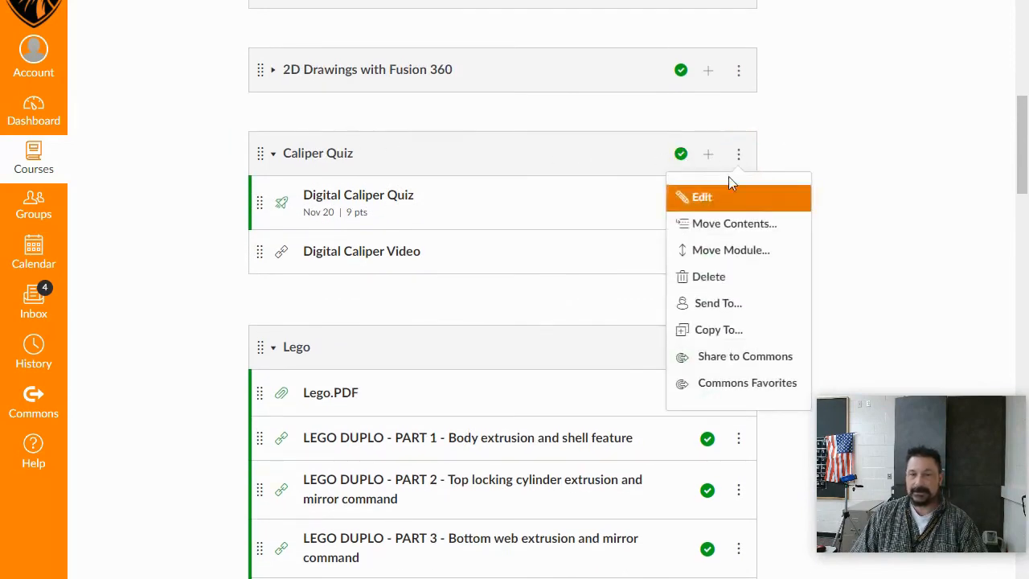
{"action": "left_click", "coordinate": [683, 197]}
{"action": "key", "text": "BackSpace"}
{"action": "key", "text": "BackSpace"}
{"action": "key", "text": "BackSpace"}
{"action": "key", "text": "BackSpace"}
{"action": "key", "text": "BackSpace"}
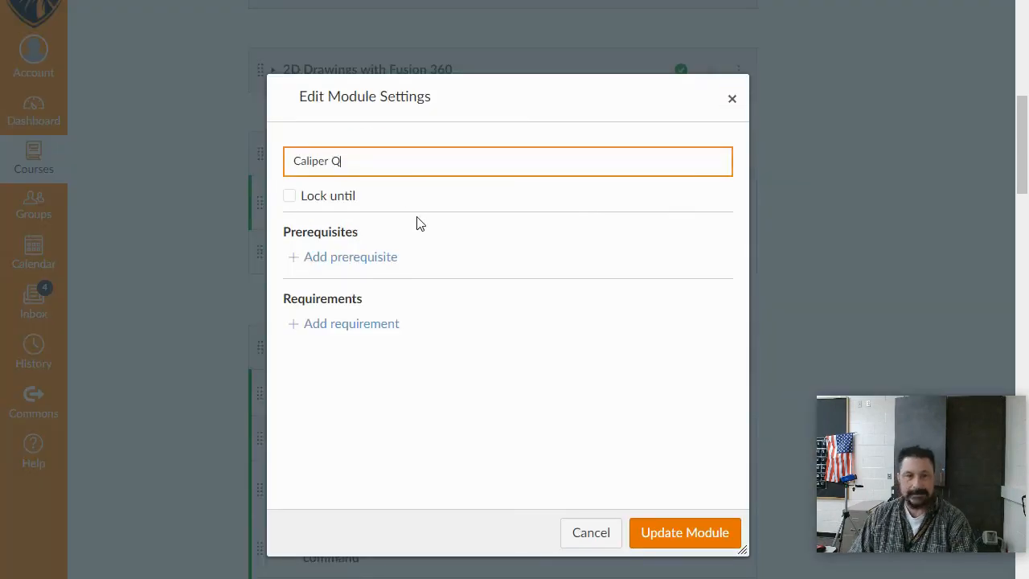
{"action": "left_click", "coordinate": [715, 542]}
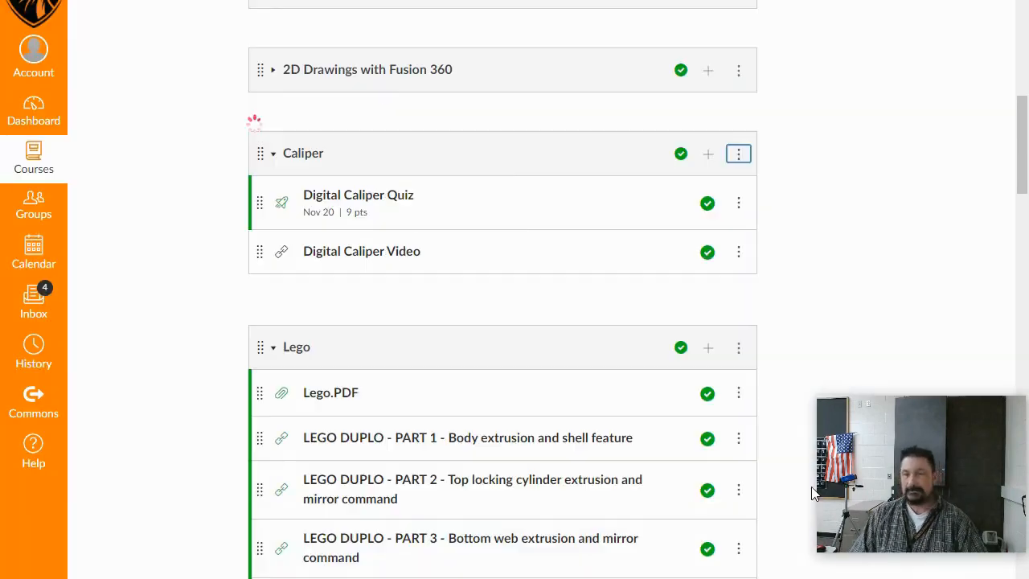